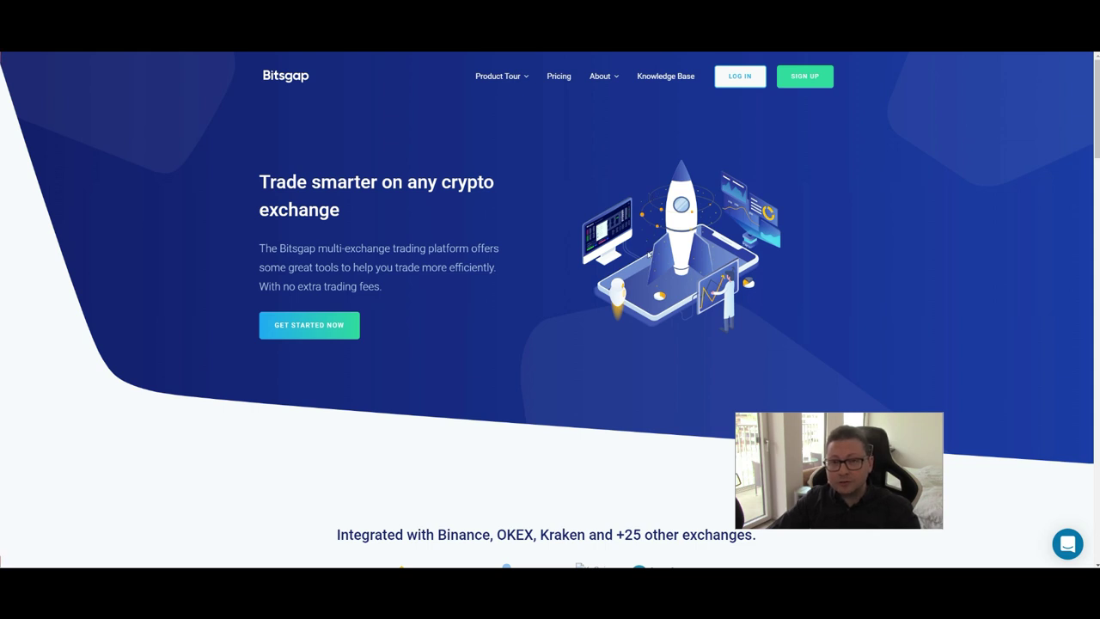
Find and highlight the Bitsgap 14-day free PRO plan trial text and link in the YouTube video description
{"action": "scroll", "coordinate": [703, 321], "scroll_direction": "down", "scroll_amount": 4}
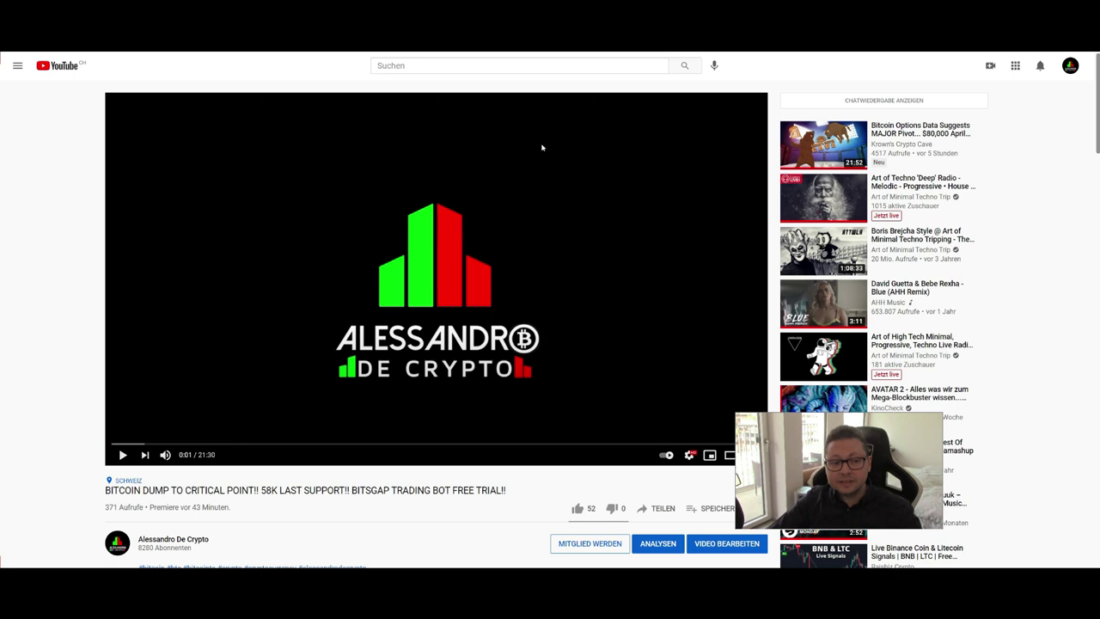
{"action": "scroll", "coordinate": [543, 147], "scroll_direction": "down", "scroll_amount": 4}
{"action": "left_click_drag", "start_coordinate": [138, 300], "coordinate": [227, 321]}
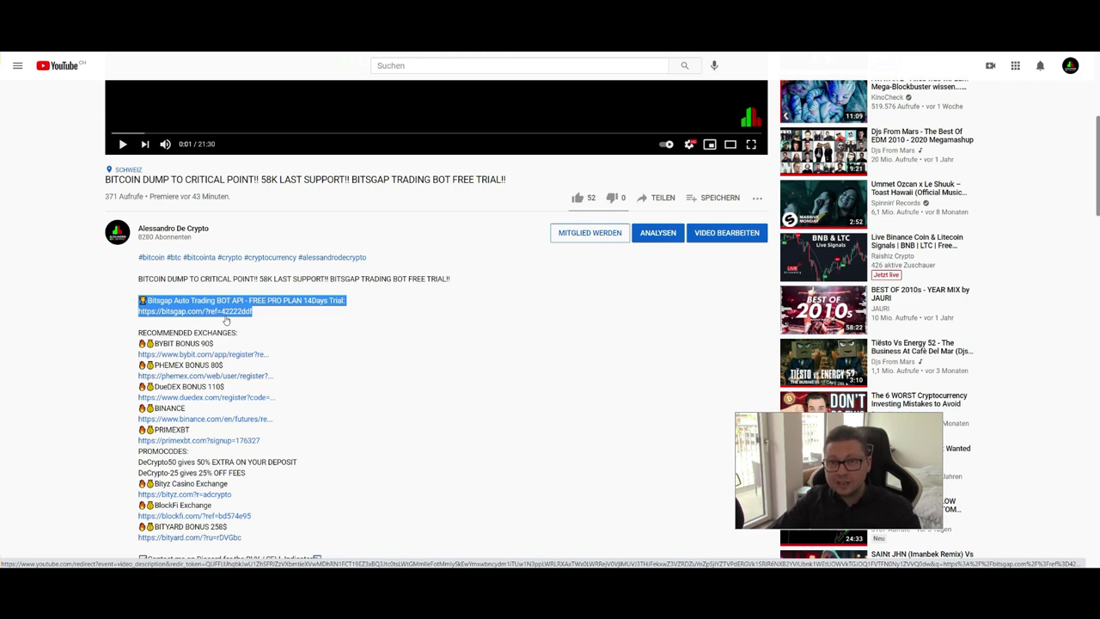
{"action": "scroll", "coordinate": [438, 327], "scroll_direction": "up", "scroll_amount": 4}
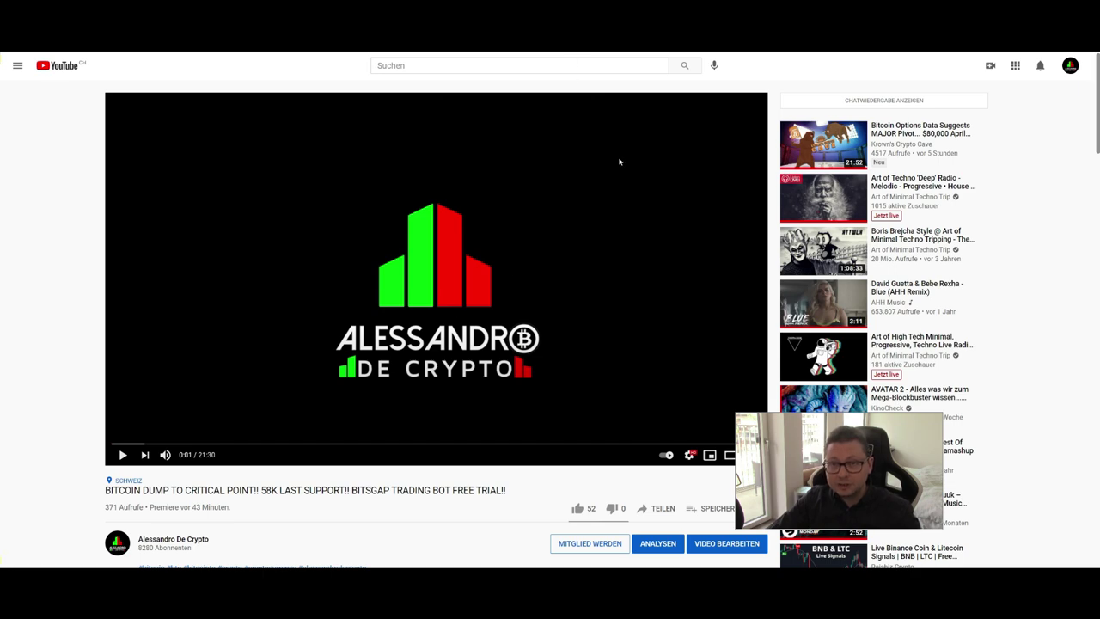
{"action": "scroll", "coordinate": [463, 193], "scroll_direction": "down", "scroll_amount": 4}
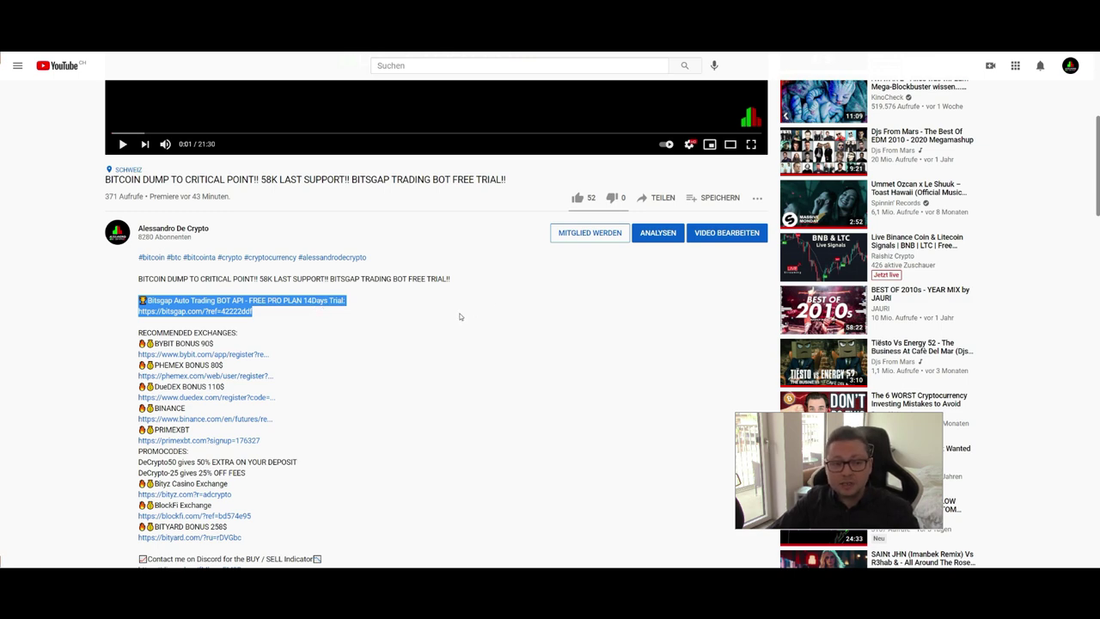
{"action": "scroll", "coordinate": [459, 316], "scroll_direction": "up", "scroll_amount": 4}
Switch to the Bitsgap homepage, view the Product Tour options and highlight the phrase about no extra trading fees
{"action": "key", "text": "ctrl+Tab"}
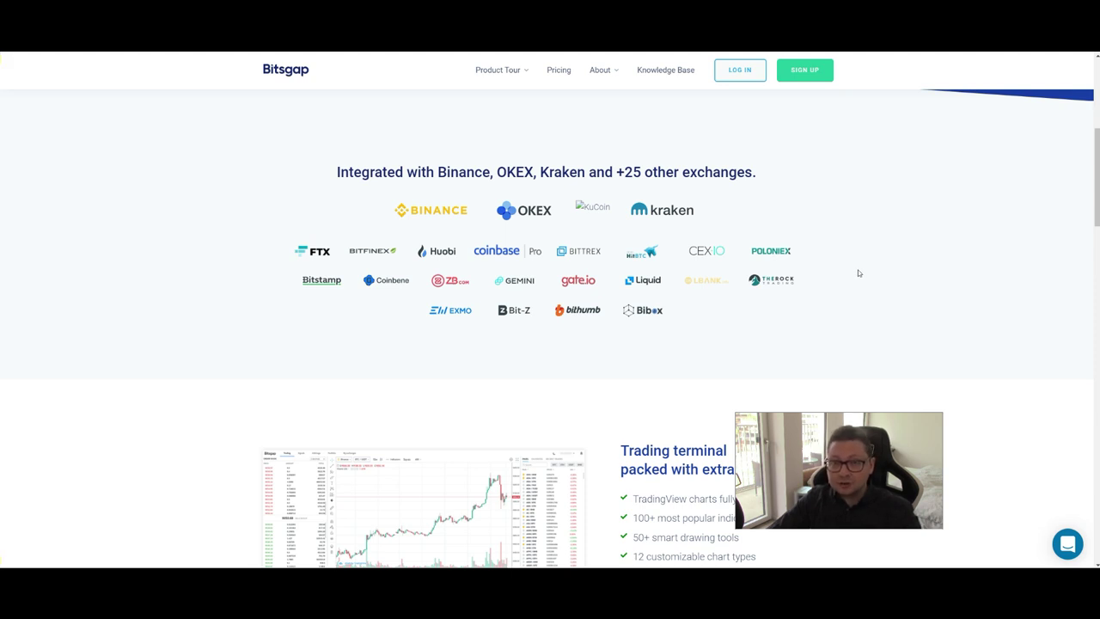
{"action": "scroll", "coordinate": [858, 274], "scroll_direction": "up", "scroll_amount": 5}
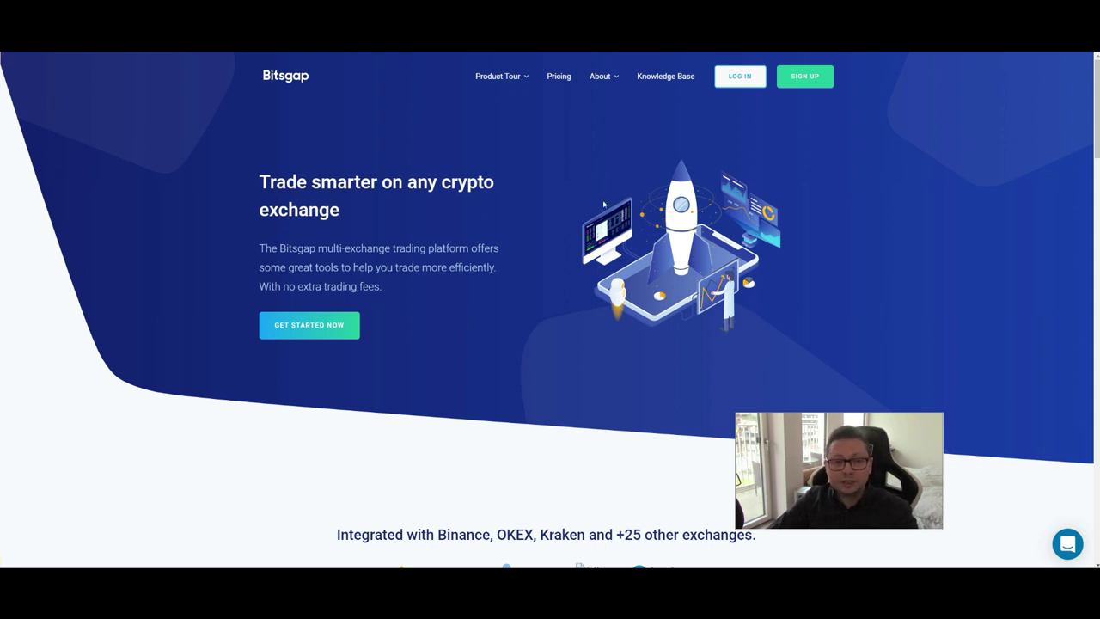
{"action": "mouse_move", "coordinate": [499, 76]}
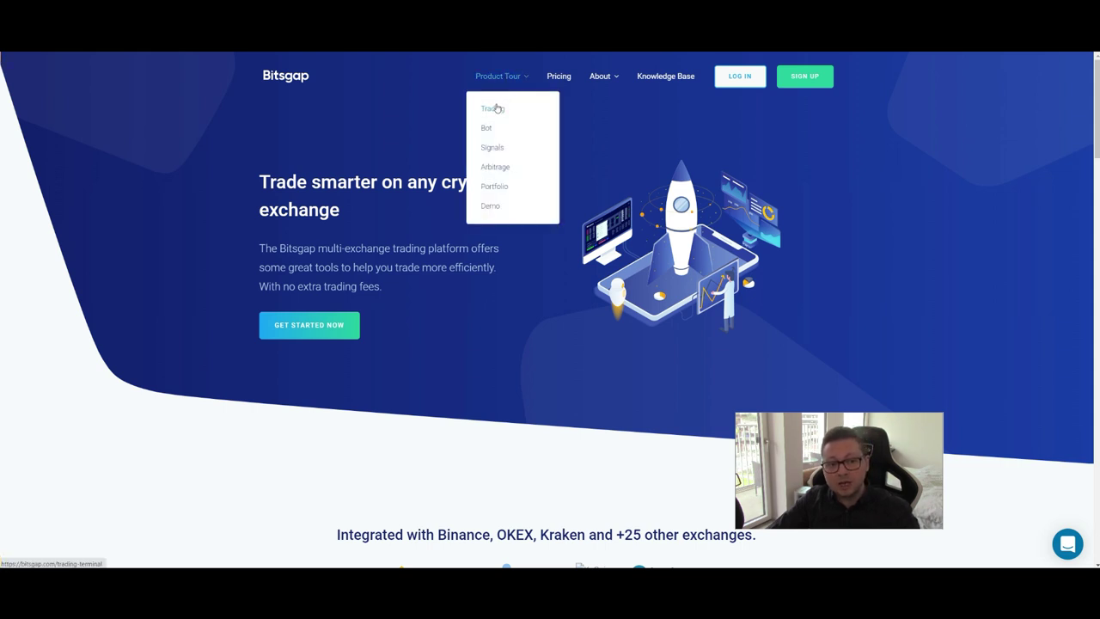
{"action": "left_click_drag", "start_coordinate": [270, 286], "coordinate": [380, 286]}
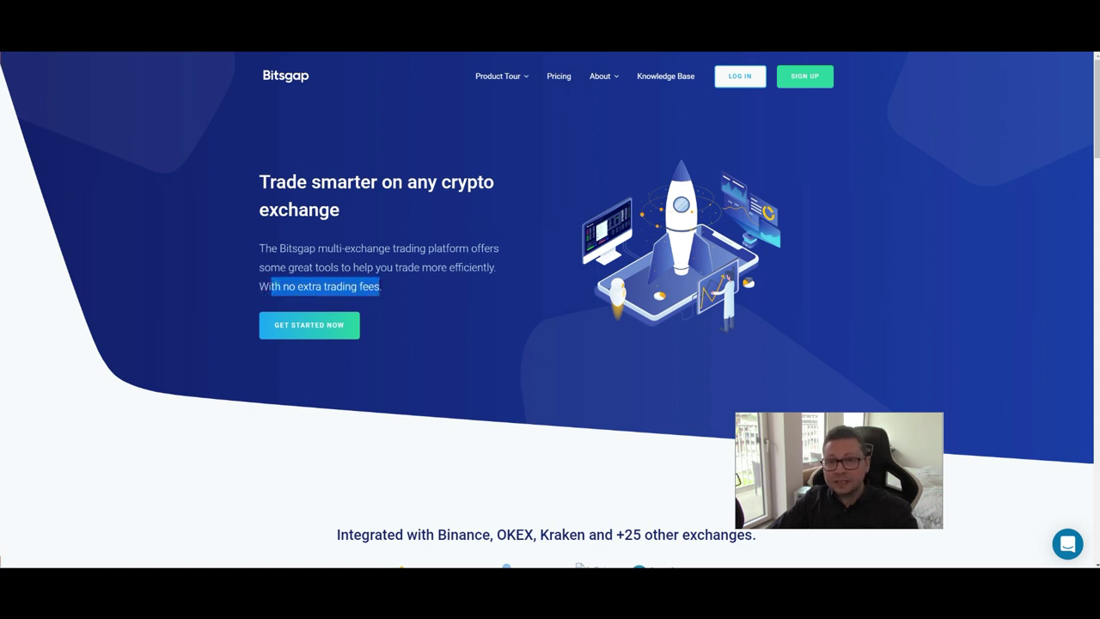
{"action": "left_click", "coordinate": [443, 290]}
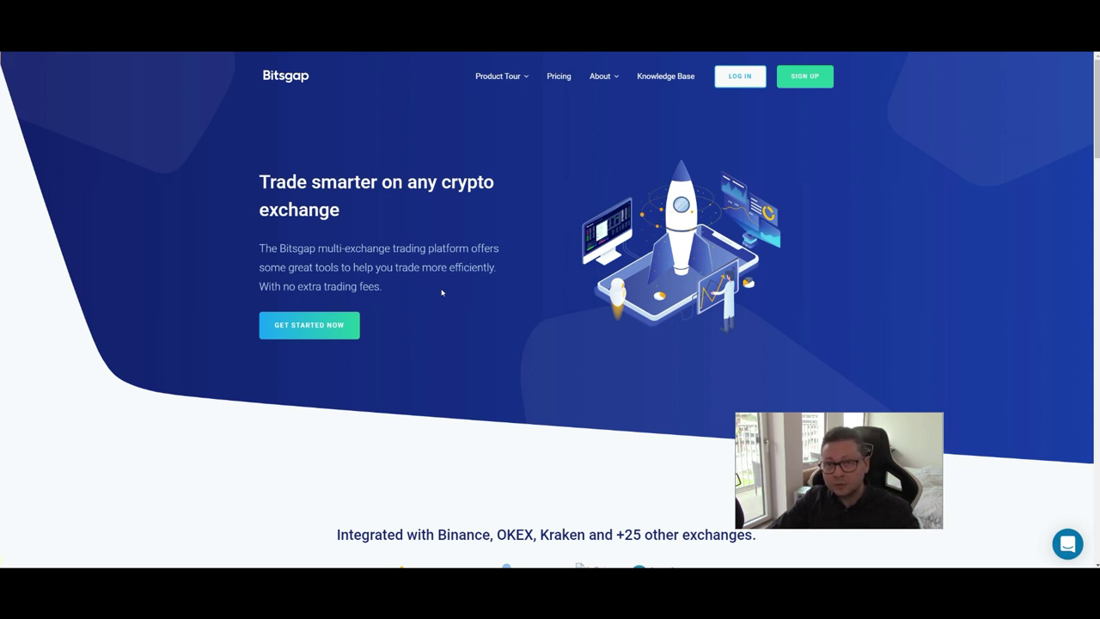
Examine the Bitsgap homepage sections on supported exchanges, the trading terminal, order types, fund security and getting started
{"action": "scroll", "coordinate": [442, 293], "scroll_direction": "down", "scroll_amount": 4}
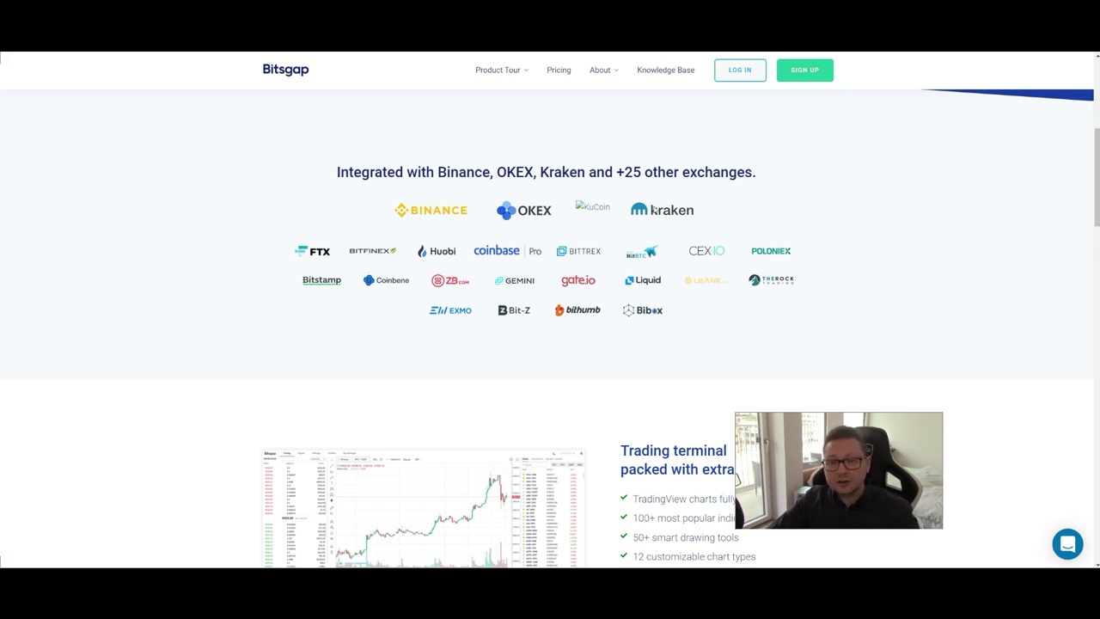
{"action": "scroll", "coordinate": [652, 212], "scroll_direction": "down", "scroll_amount": 3}
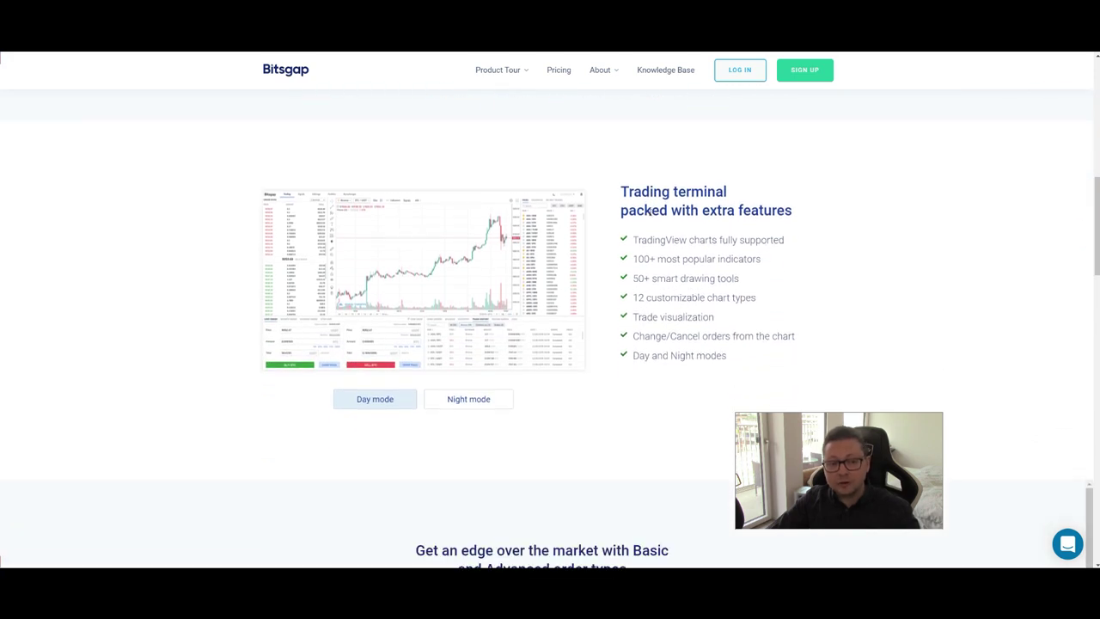
{"action": "scroll", "coordinate": [651, 216], "scroll_direction": "down", "scroll_amount": 5}
{"action": "scroll", "coordinate": [628, 226], "scroll_direction": "down", "scroll_amount": 4}
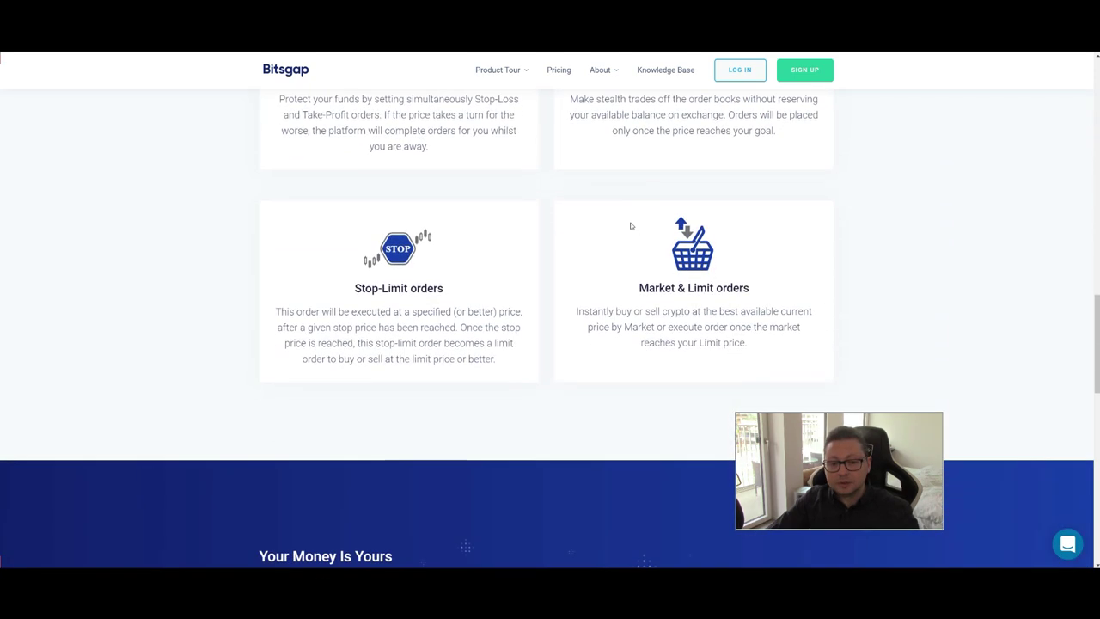
{"action": "scroll", "coordinate": [629, 227], "scroll_direction": "down", "scroll_amount": 1}
{"action": "scroll", "coordinate": [628, 226], "scroll_direction": "down", "scroll_amount": 3}
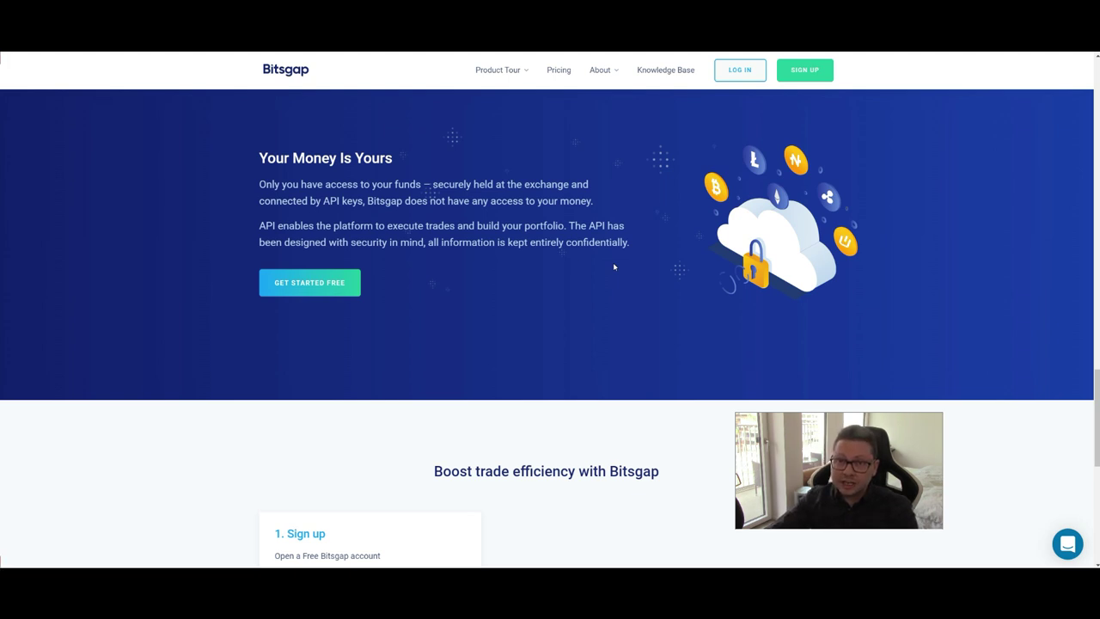
{"action": "scroll", "coordinate": [614, 268], "scroll_direction": "up", "scroll_amount": 1}
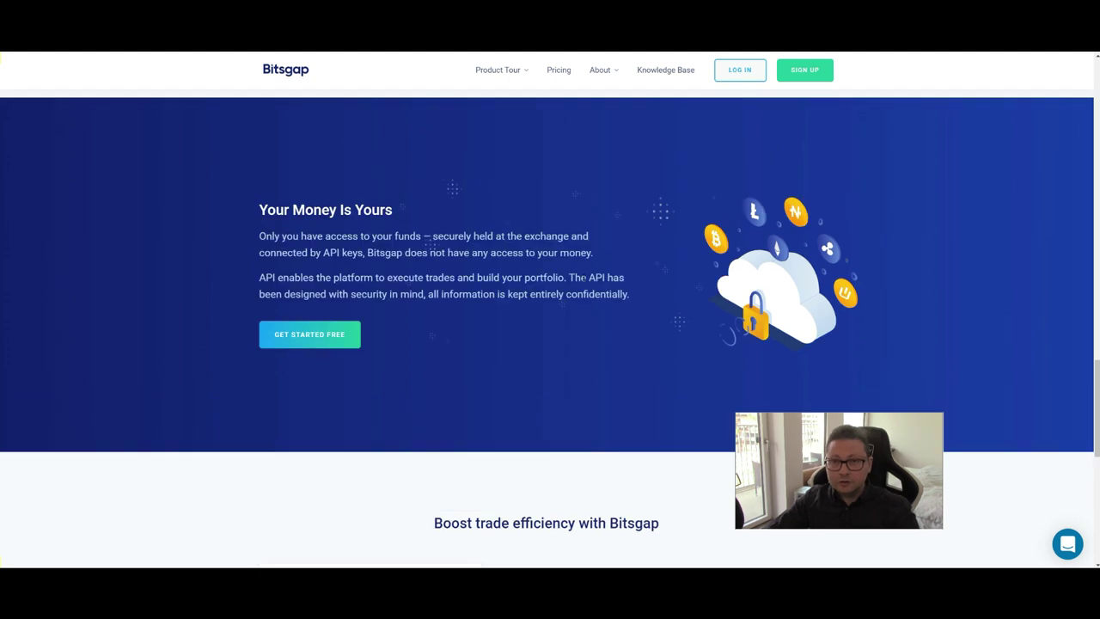
{"action": "scroll", "coordinate": [584, 279], "scroll_direction": "down", "scroll_amount": 4}
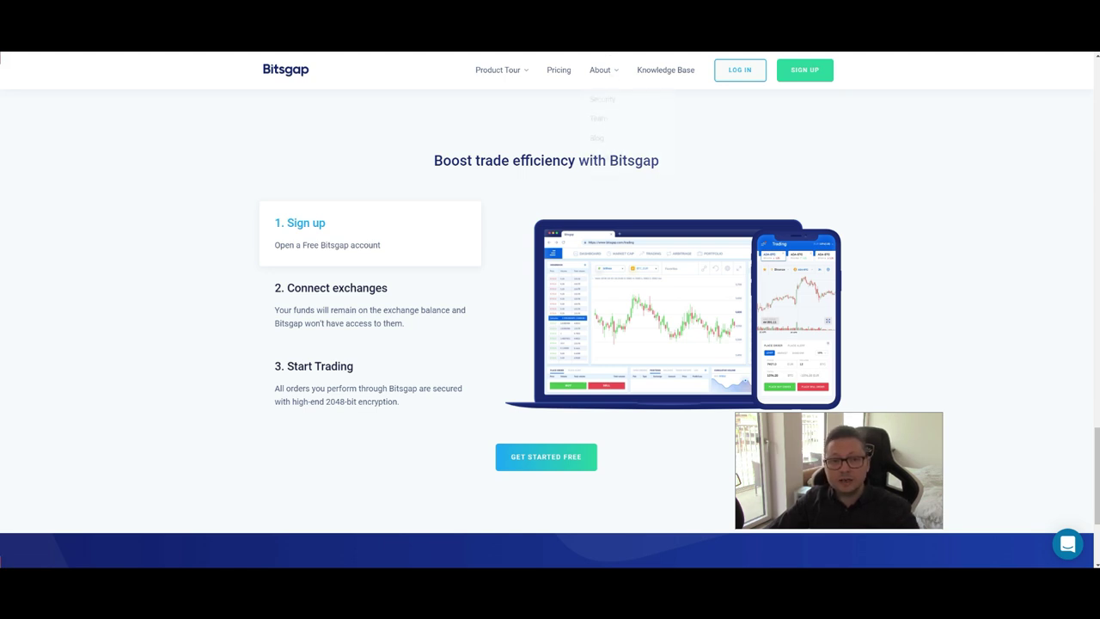
Revisit the Bitsgap trial link in the YouTube video description, and open API Management in the KuCoin account
{"action": "key", "text": "ctrl+Tab"}
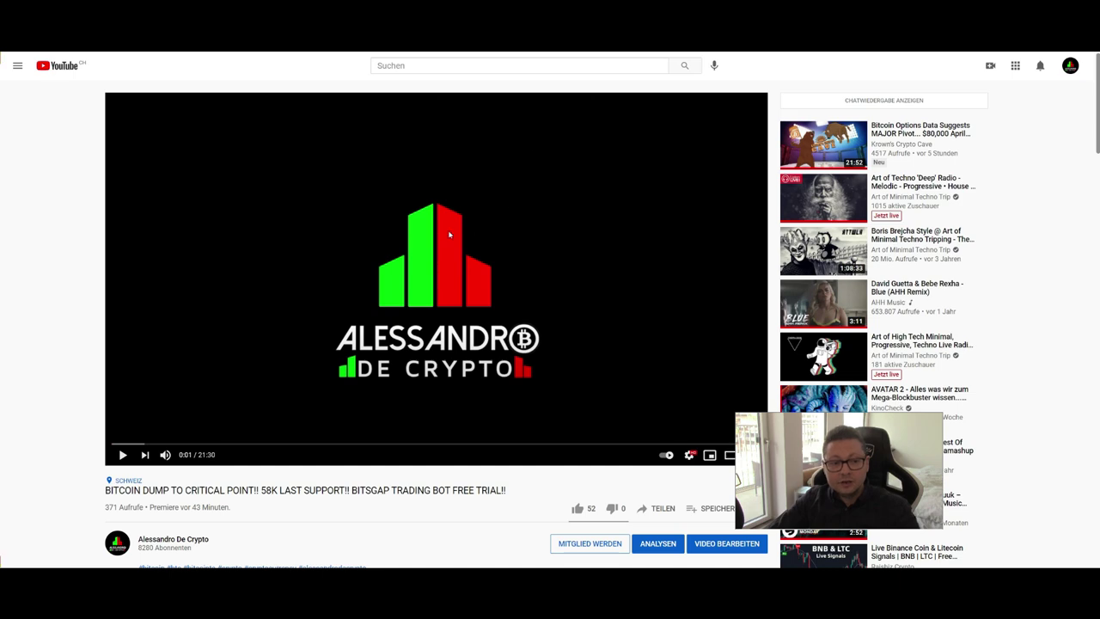
{"action": "scroll", "coordinate": [449, 234], "scroll_direction": "down", "scroll_amount": 3}
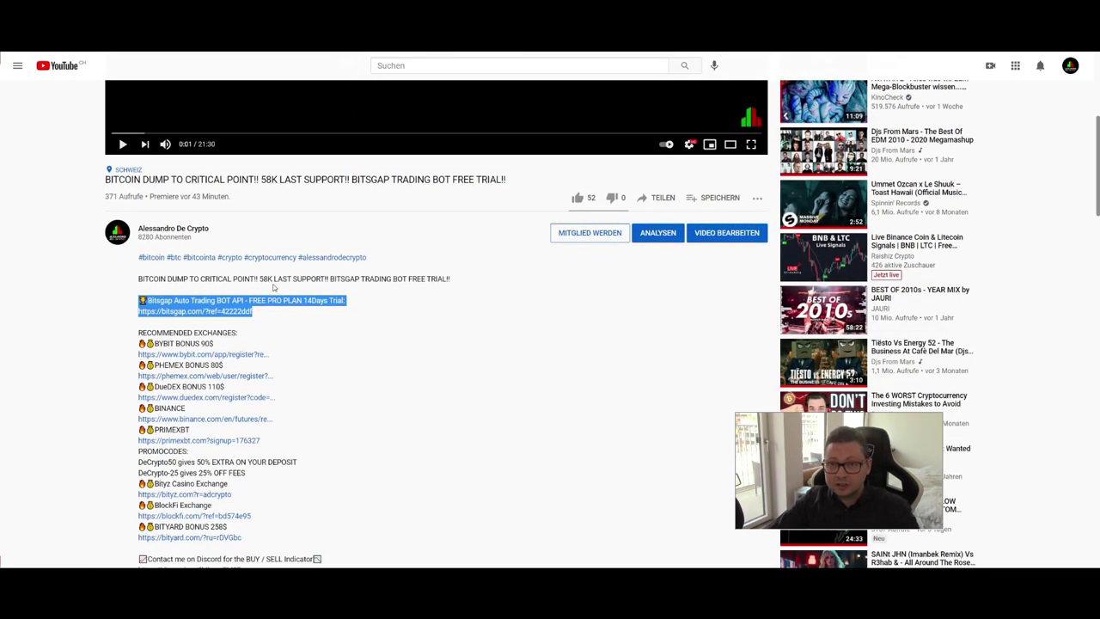
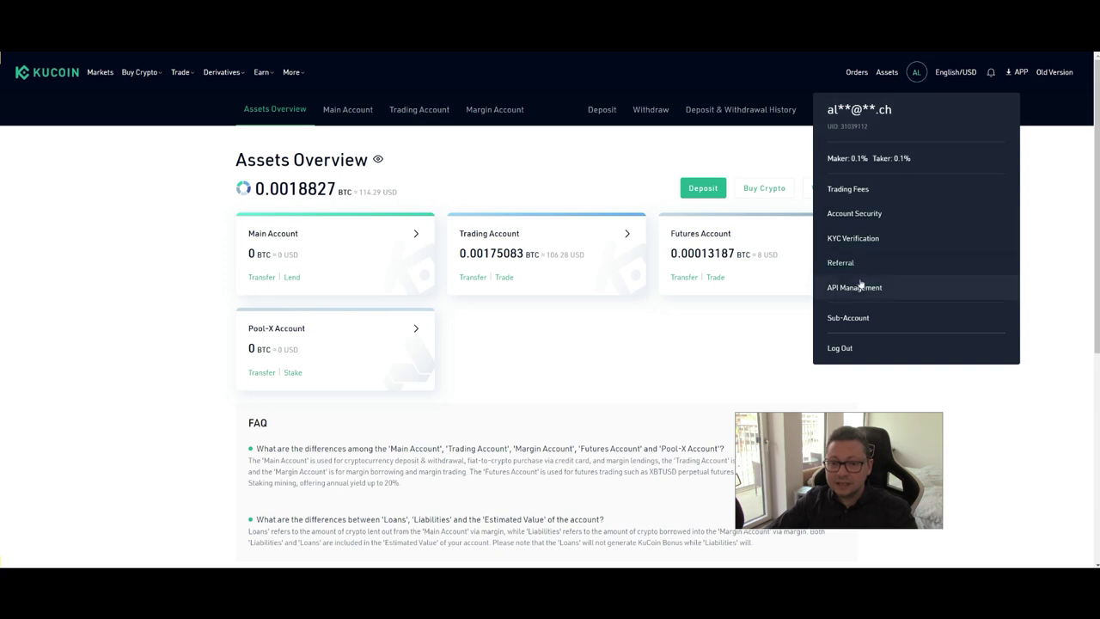
{"action": "left_click", "coordinate": [836, 290]}
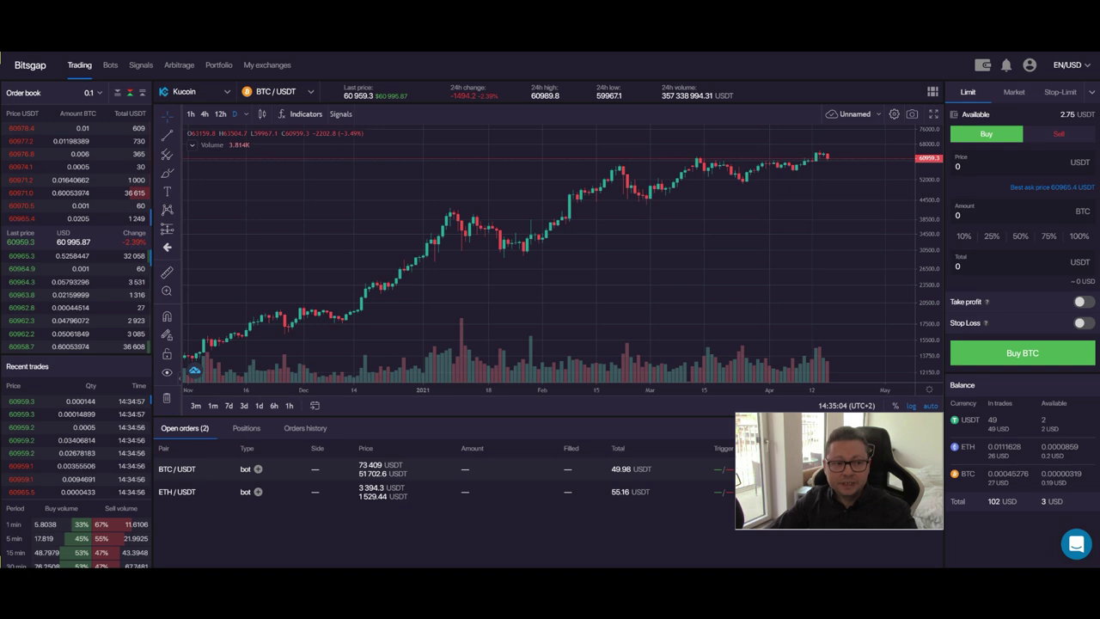
Open My exchanges in Bitsgap and preview the new exchange connection form for Binance, closing it without connecting
{"action": "left_click", "coordinate": [261, 68]}
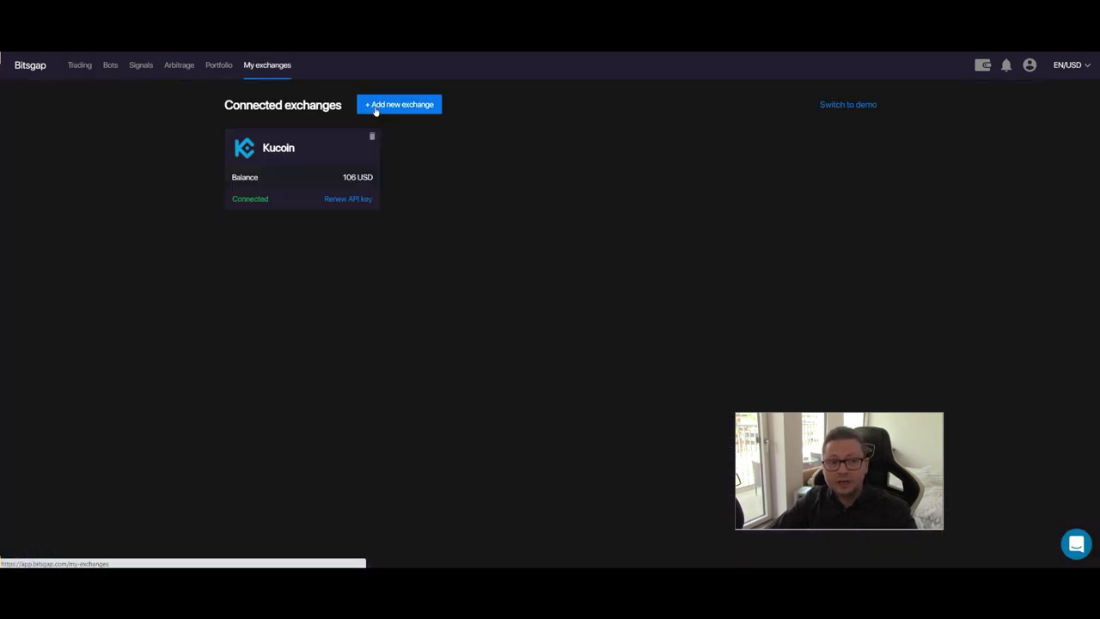
{"action": "left_click", "coordinate": [408, 108]}
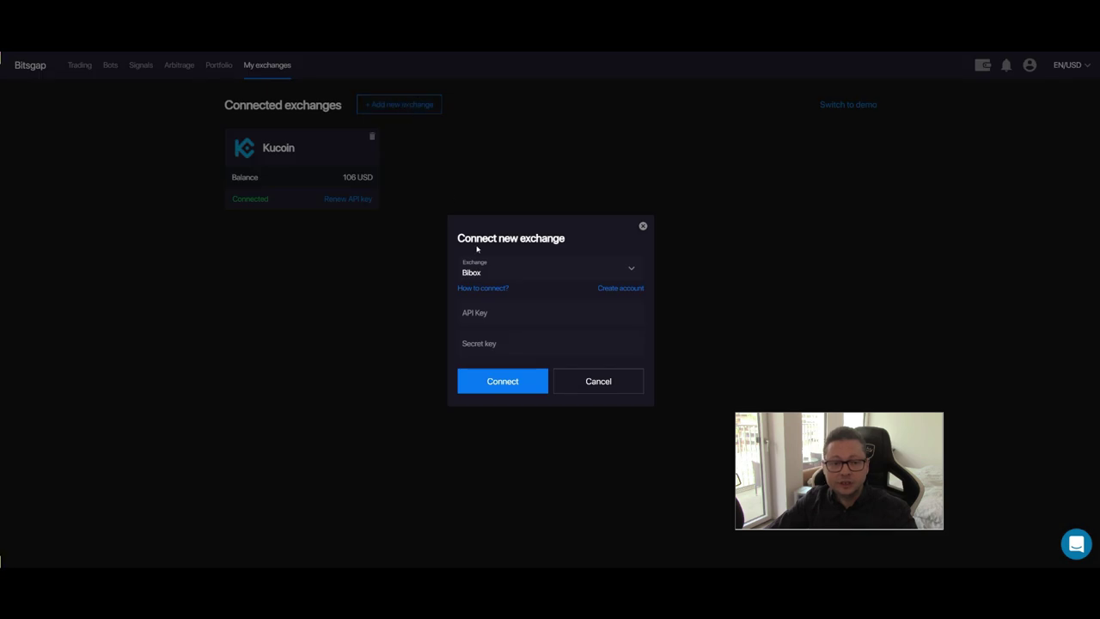
{"action": "left_click", "coordinate": [523, 270]}
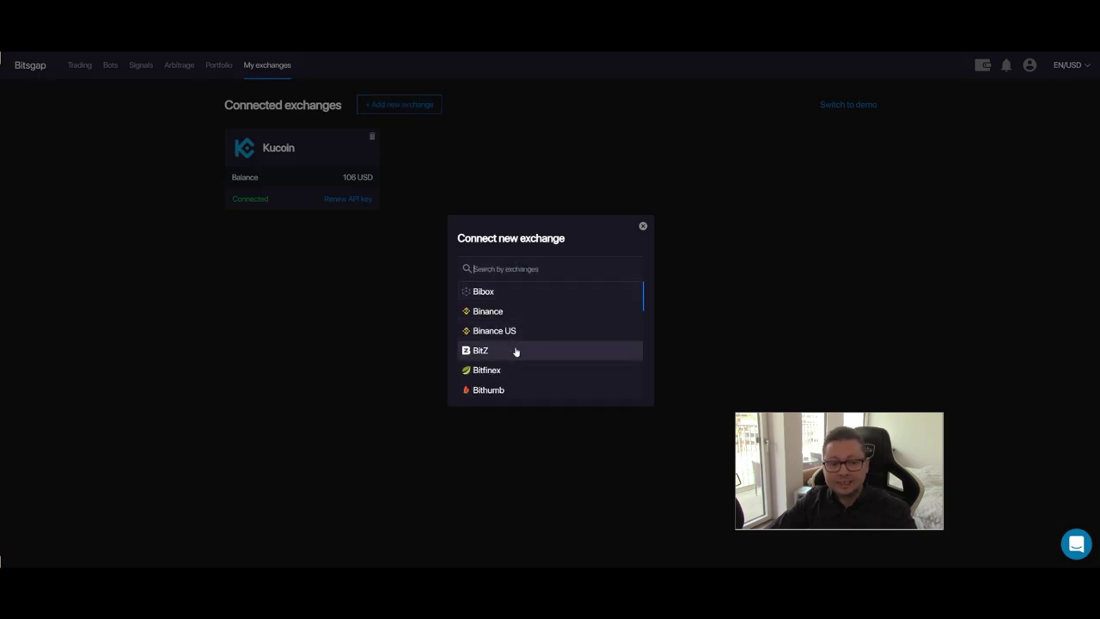
{"action": "left_click", "coordinate": [492, 313]}
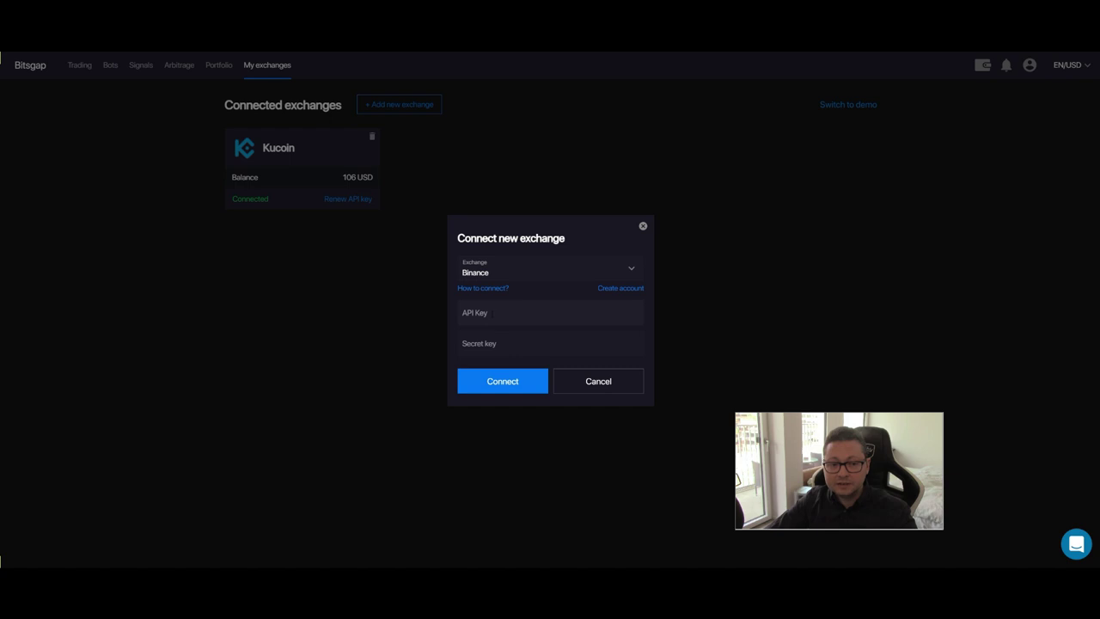
{"action": "left_click", "coordinate": [468, 314]}
{"action": "left_click", "coordinate": [450, 316]}
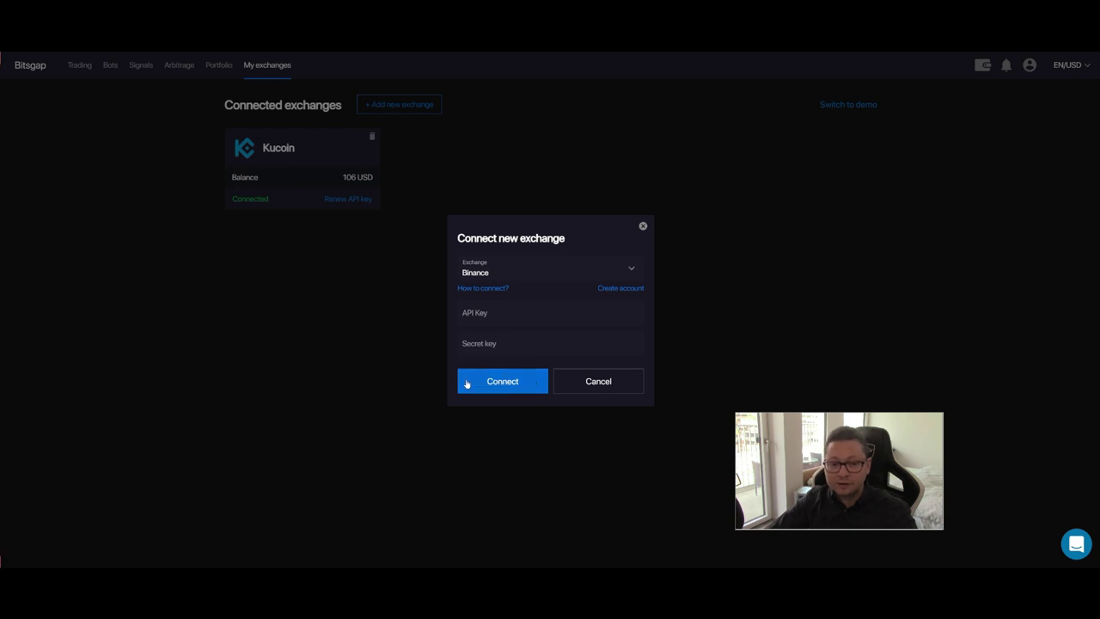
{"action": "left_click", "coordinate": [643, 226]}
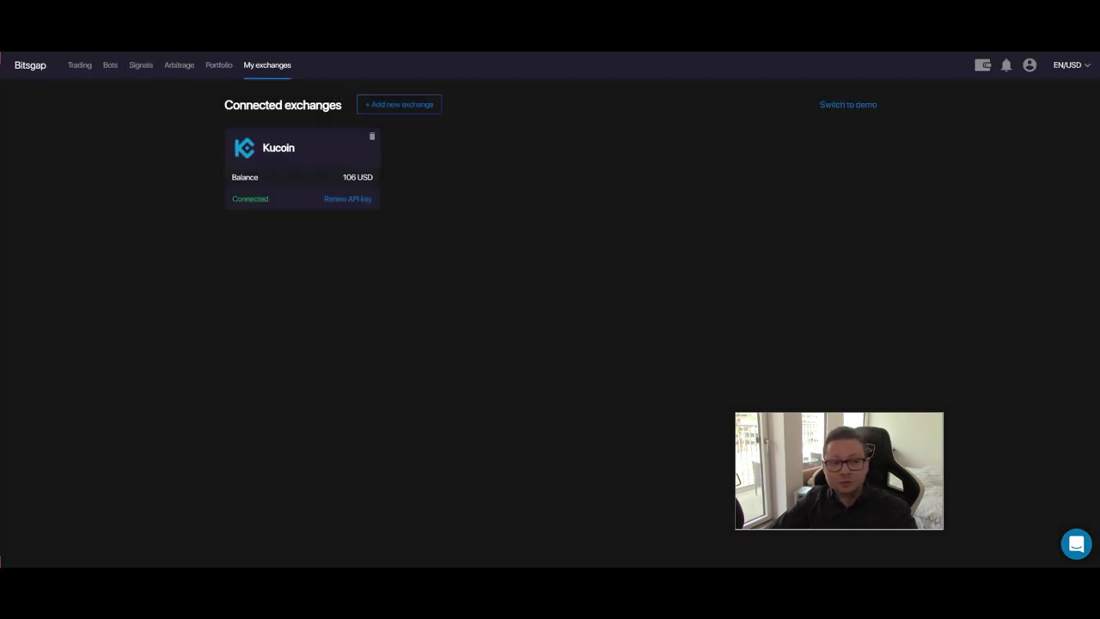
Check Kucoin's connection status, and view the connected and new exchanges in the trading terminal's exchange selector
{"action": "double_click", "coordinate": [243, 198]}
{"action": "left_click", "coordinate": [278, 232]}
{"action": "left_click", "coordinate": [79, 66]}
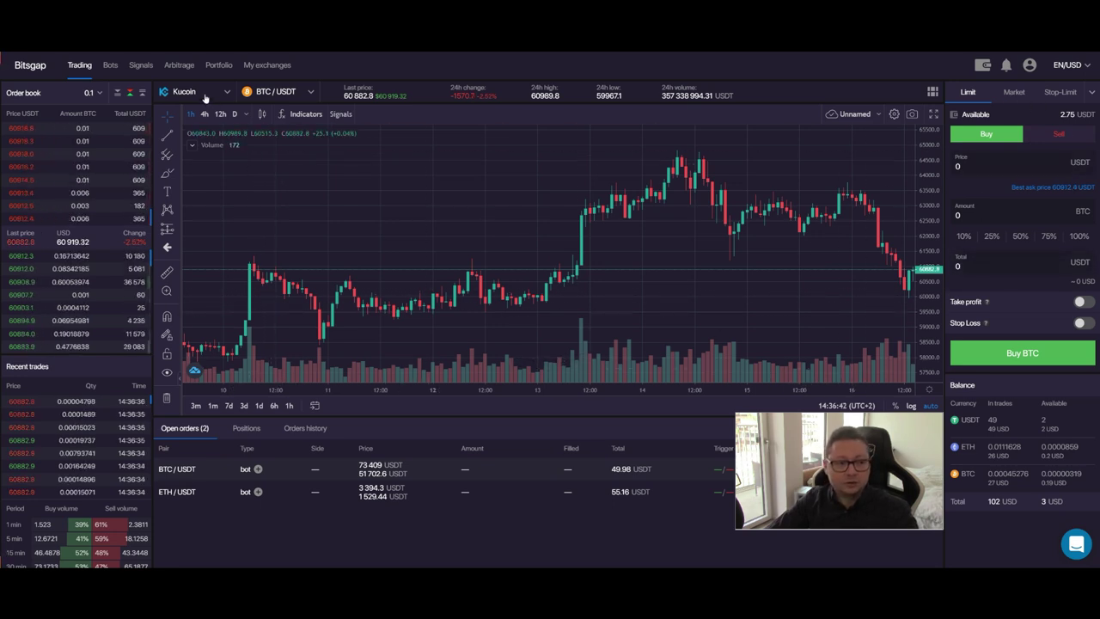
{"action": "left_click", "coordinate": [171, 94]}
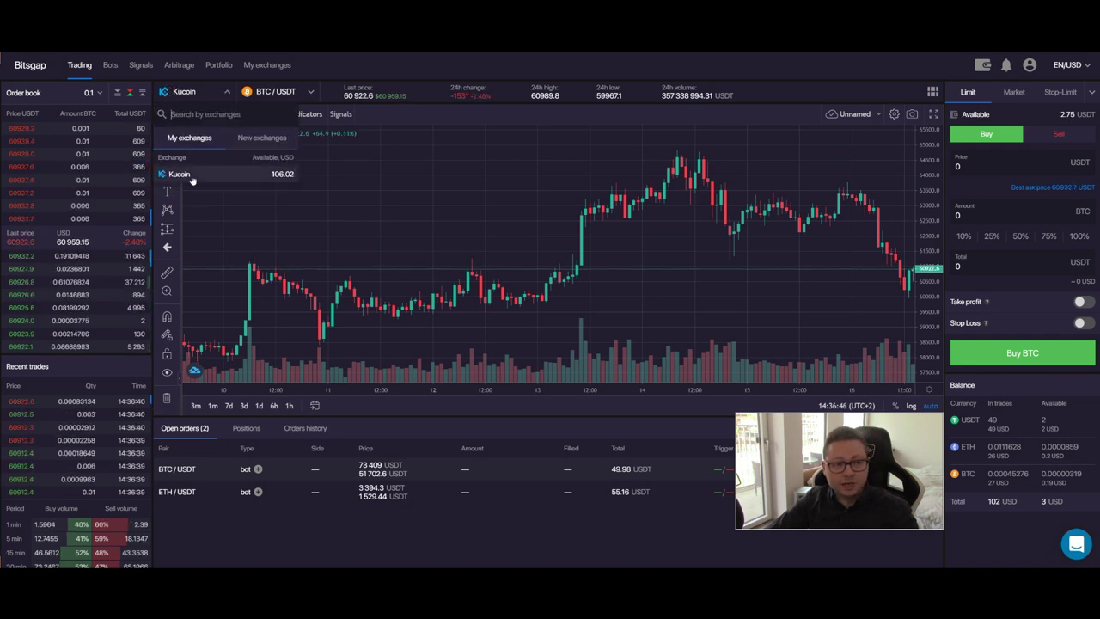
{"action": "left_click", "coordinate": [261, 146]}
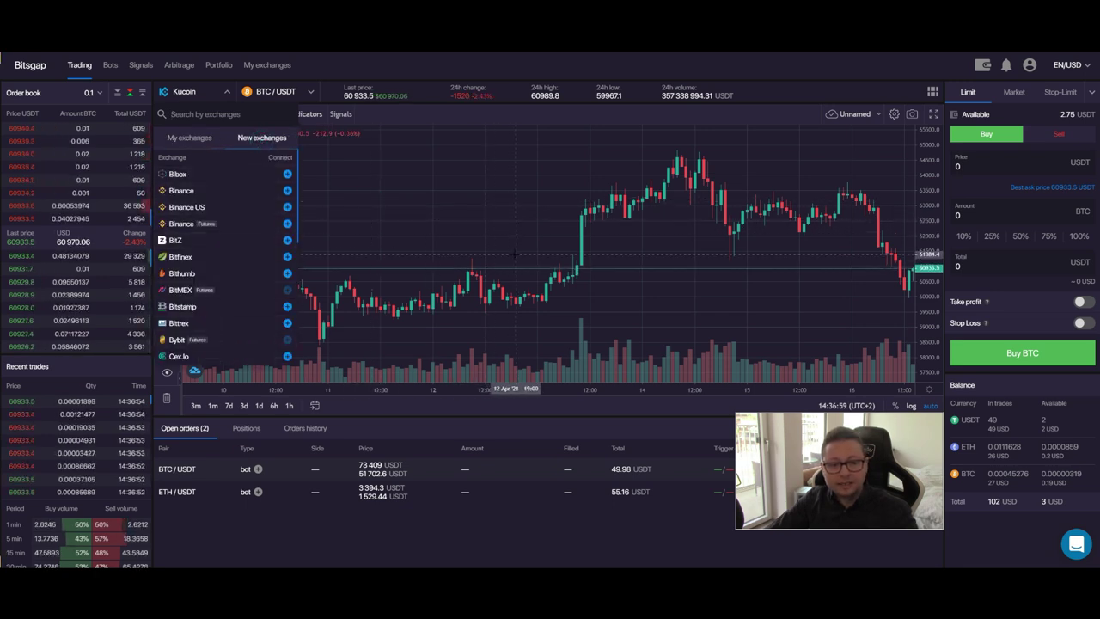
{"action": "left_click", "coordinate": [545, 430]}
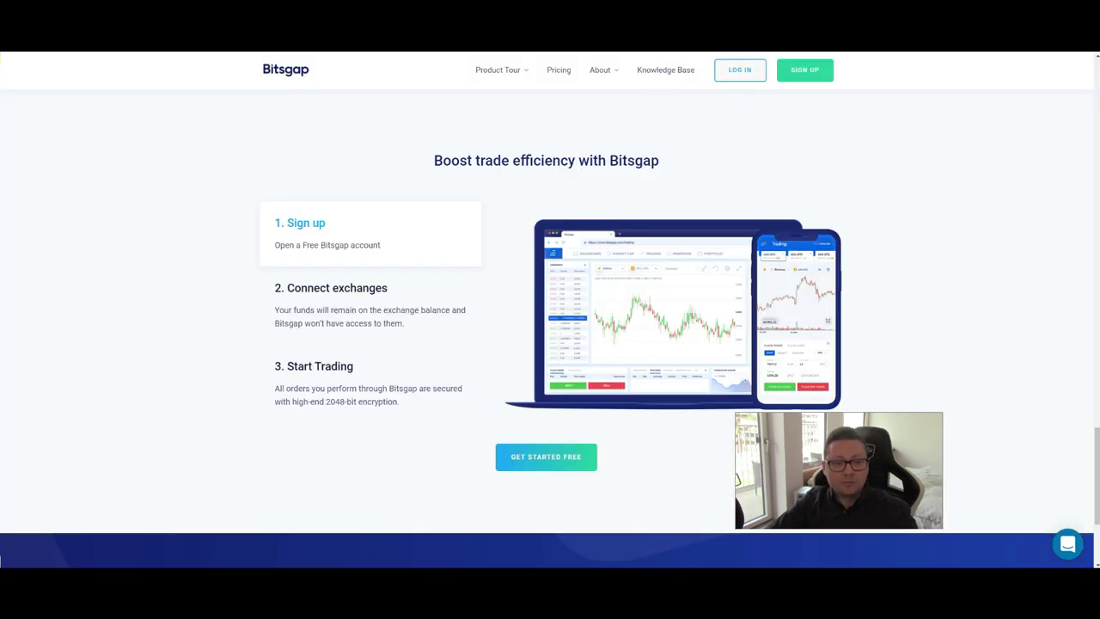
Switch to the Bitsgap website and view the Bot and Signals product tour pages
{"action": "mouse_move", "coordinate": [503, 76]}
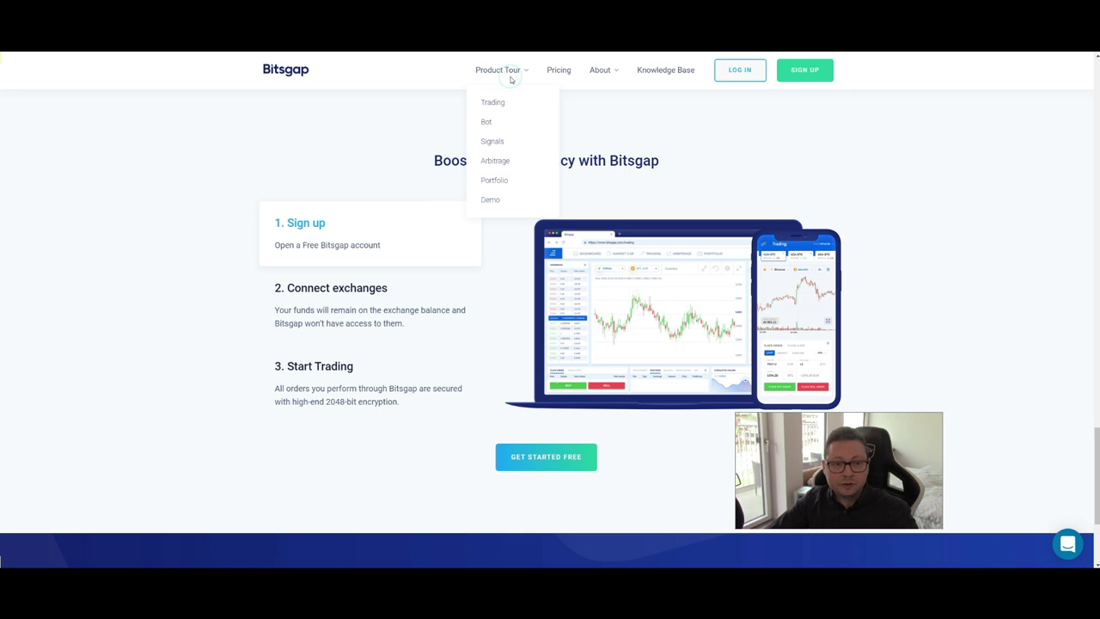
{"action": "left_click", "coordinate": [489, 122]}
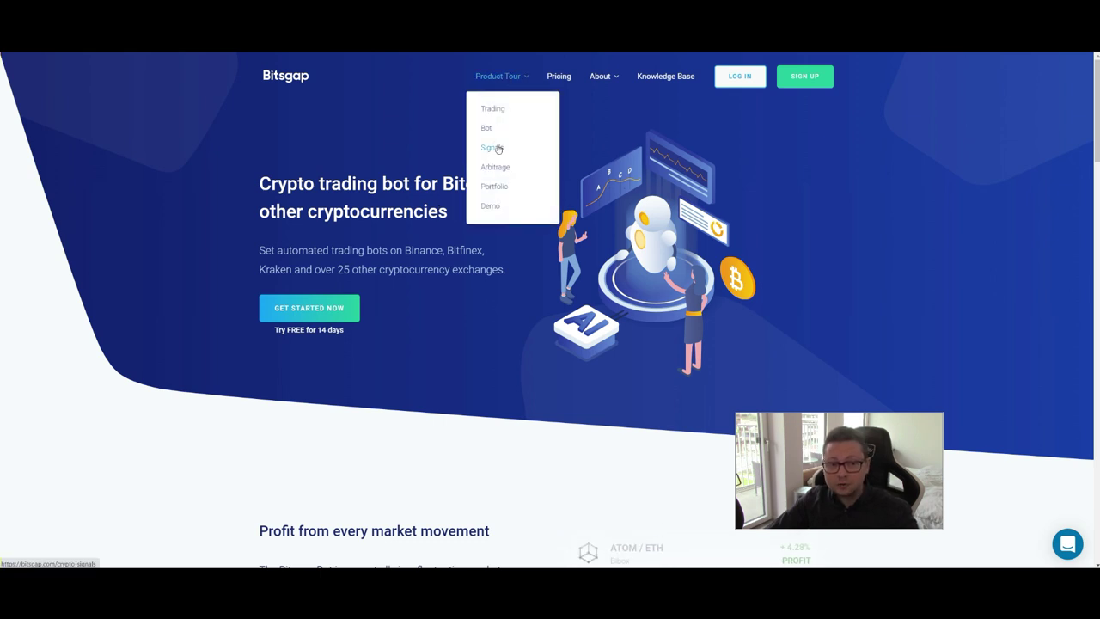
{"action": "left_click", "coordinate": [497, 148]}
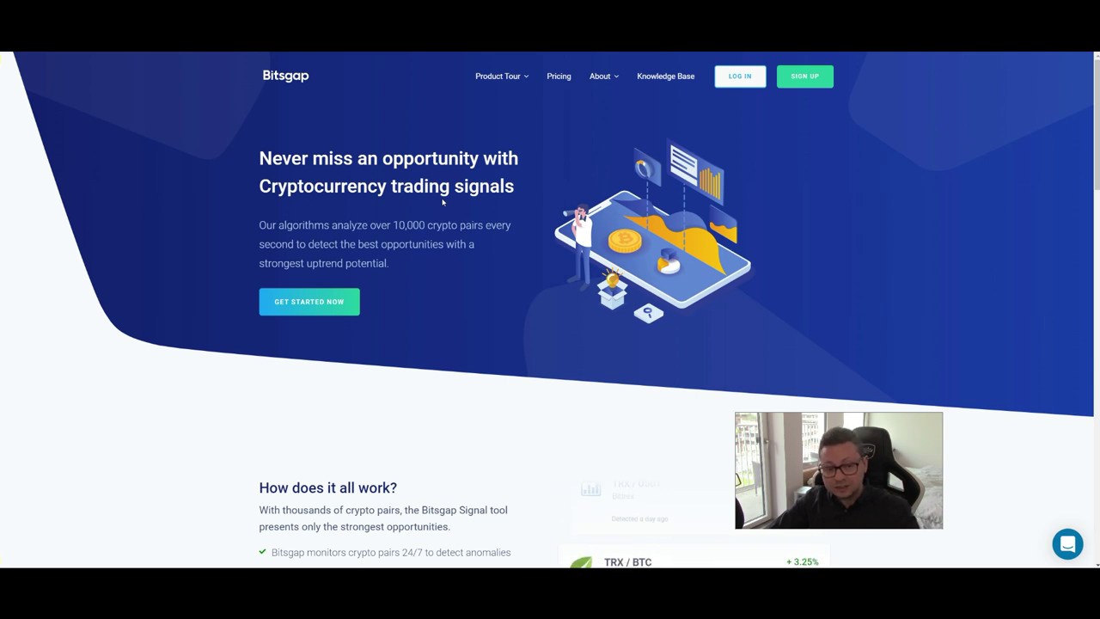
Reopen the Signals product tour page, and open the Arbitrage product tour page
{"action": "mouse_move", "coordinate": [499, 75]}
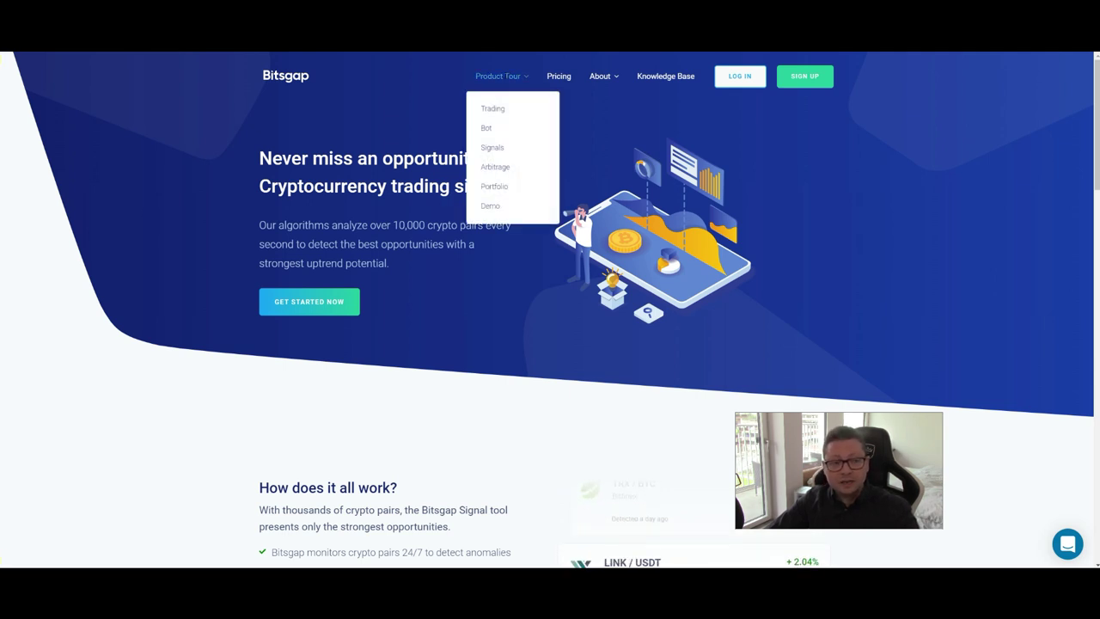
{"action": "left_click", "coordinate": [490, 147]}
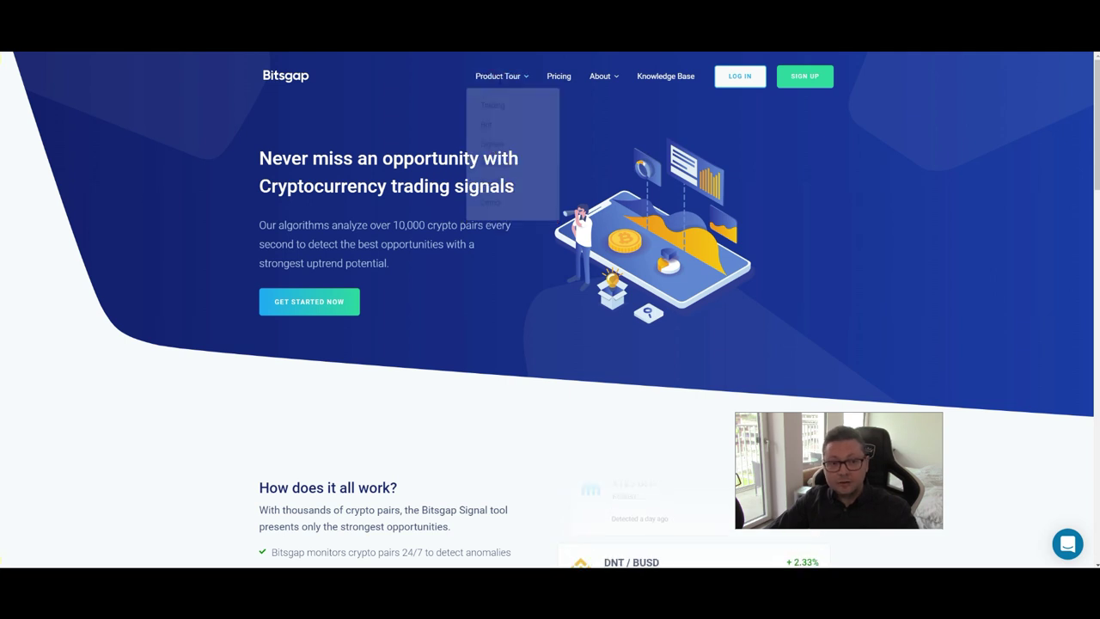
{"action": "left_click", "coordinate": [495, 166]}
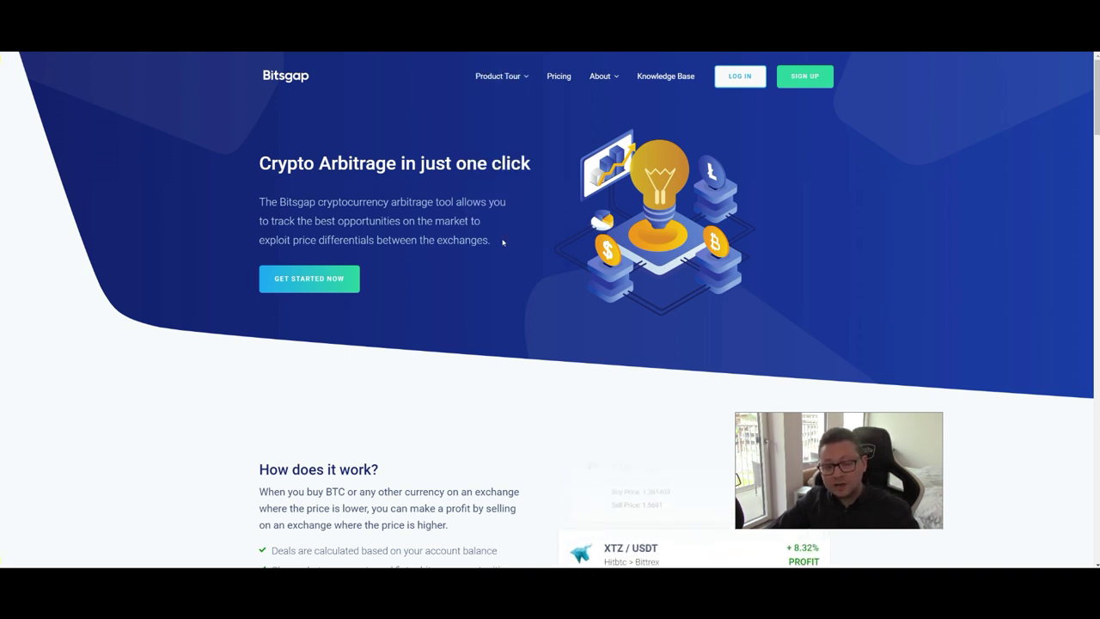
Look through the Arbitrage product tour page, from the introduction to the supported exchanges and the section on using arbitrage
{"action": "scroll", "coordinate": [503, 242], "scroll_direction": "down", "scroll_amount": 3}
{"action": "scroll", "coordinate": [503, 243], "scroll_direction": "down", "scroll_amount": 3}
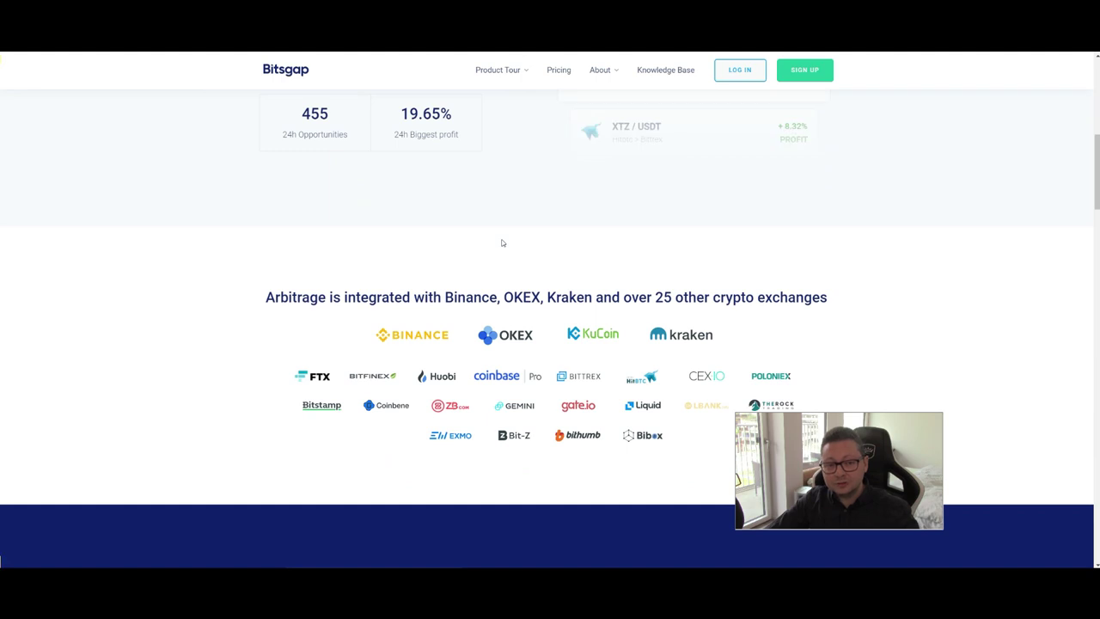
{"action": "scroll", "coordinate": [502, 242], "scroll_direction": "down", "scroll_amount": 2}
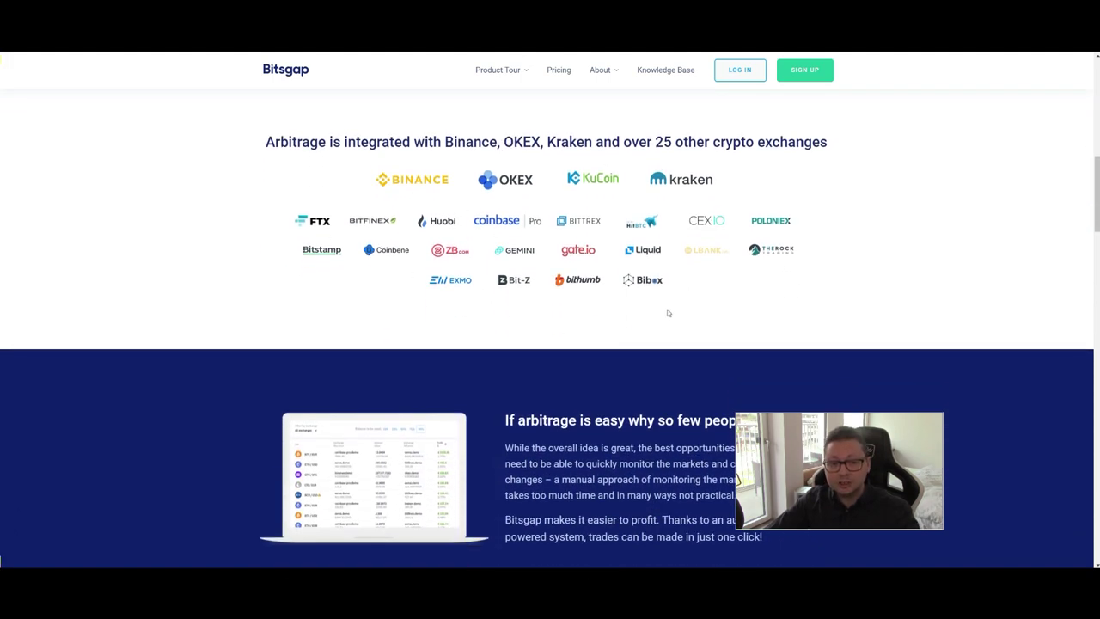
{"action": "scroll", "coordinate": [658, 320], "scroll_direction": "up", "scroll_amount": 8}
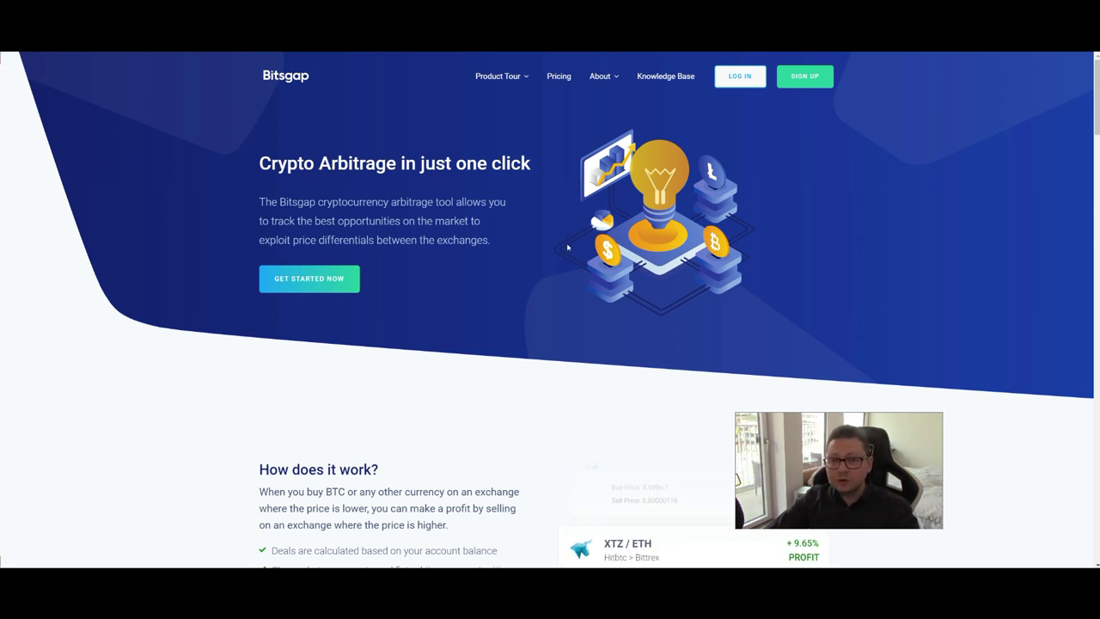
{"action": "scroll", "coordinate": [600, 200], "scroll_direction": "down", "scroll_amount": 8}
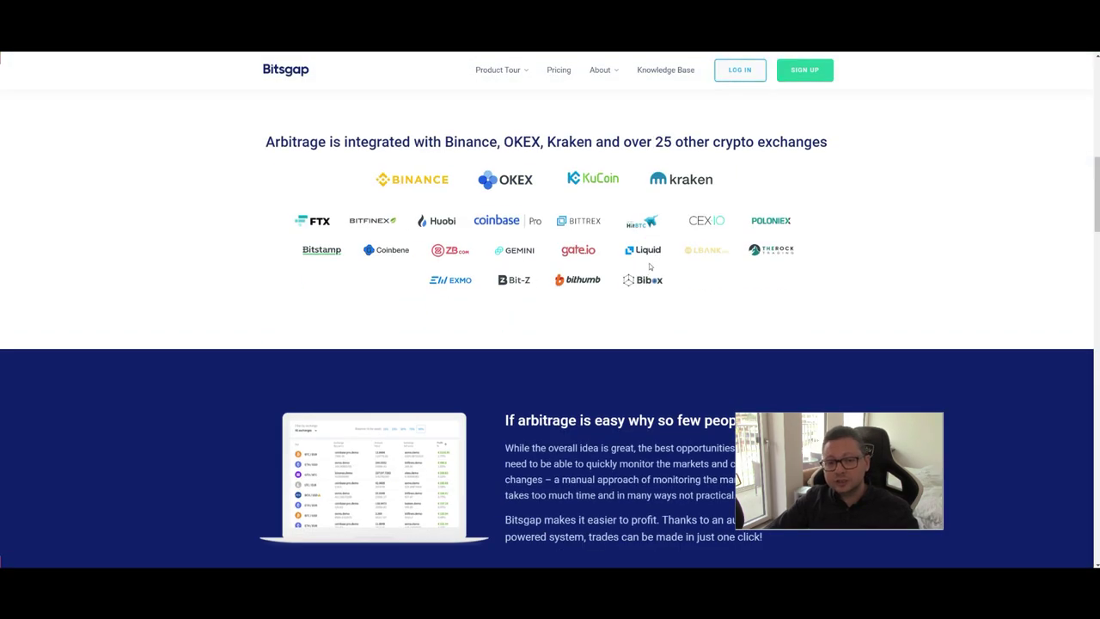
{"action": "scroll", "coordinate": [634, 258], "scroll_direction": "up", "scroll_amount": 6}
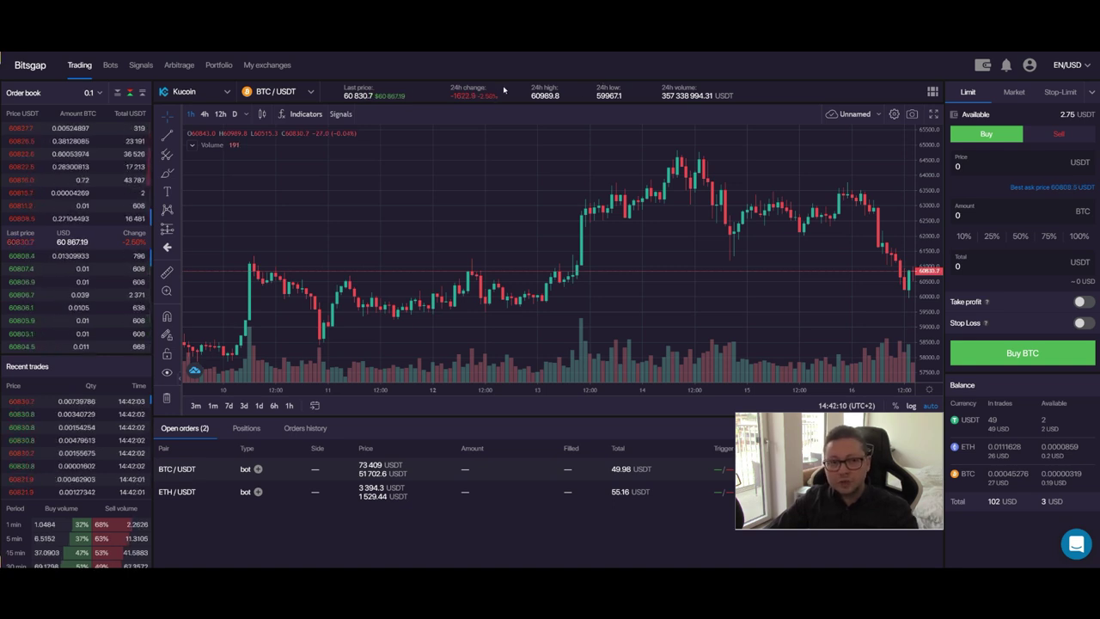
Return to the trading platform's Bots page, check the exchange balances, and turn on demo mode
{"action": "left_click", "coordinate": [111, 65]}
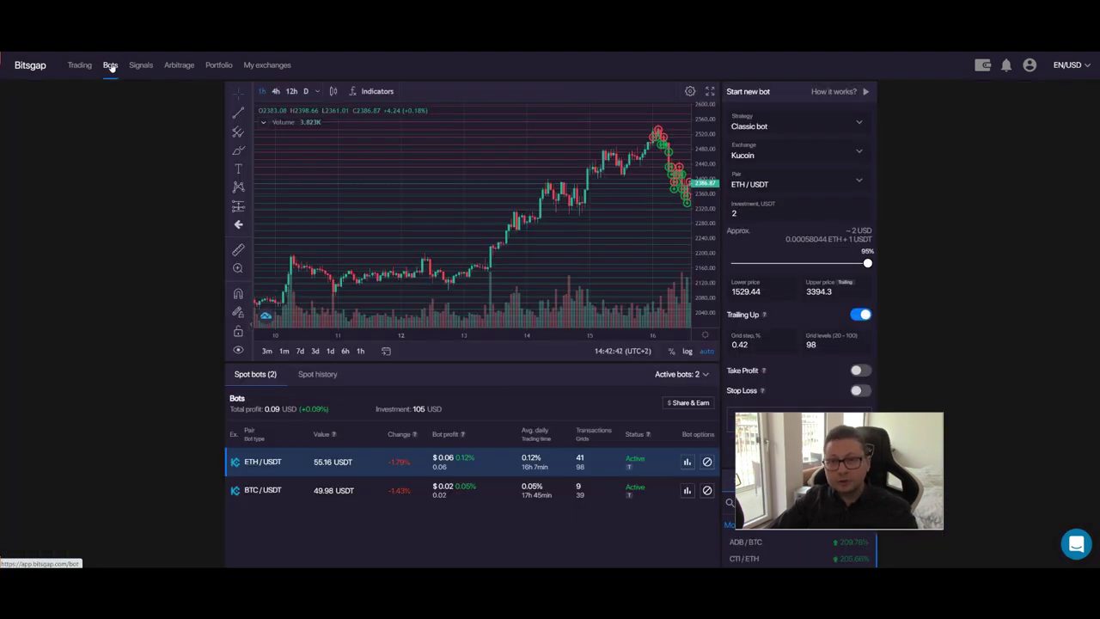
{"action": "left_click", "coordinate": [983, 67]}
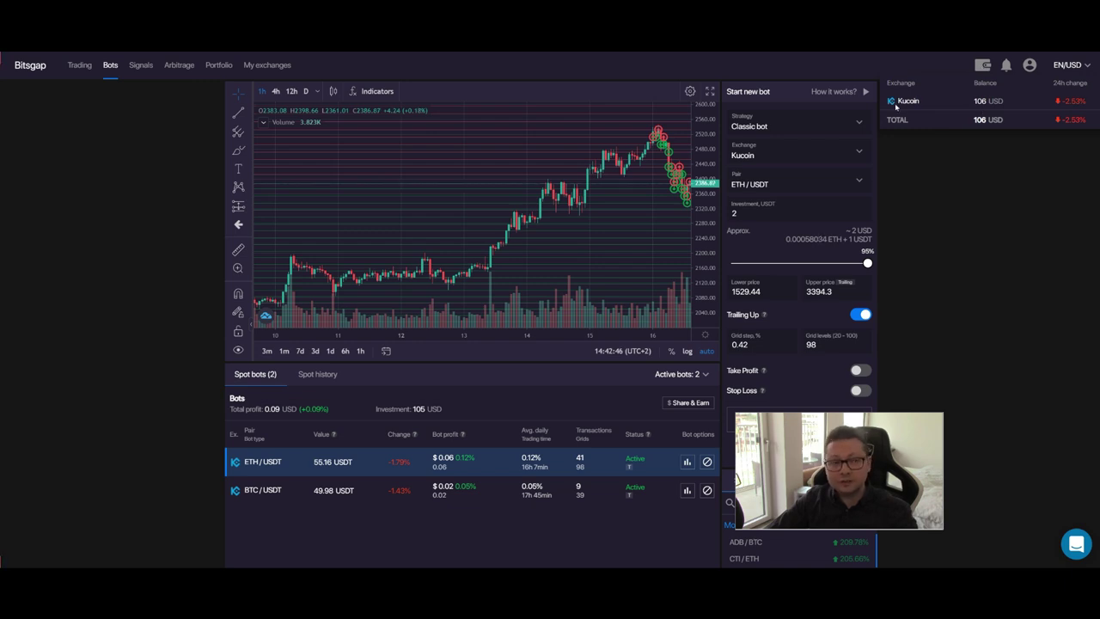
{"action": "left_click", "coordinate": [1030, 65]}
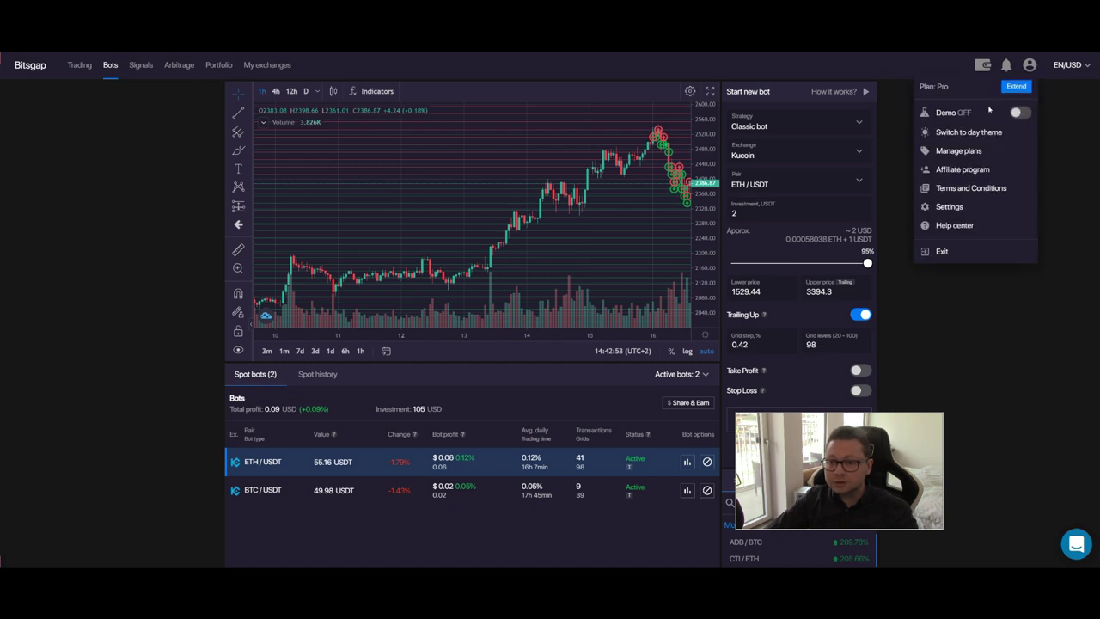
{"action": "left_click", "coordinate": [1016, 113]}
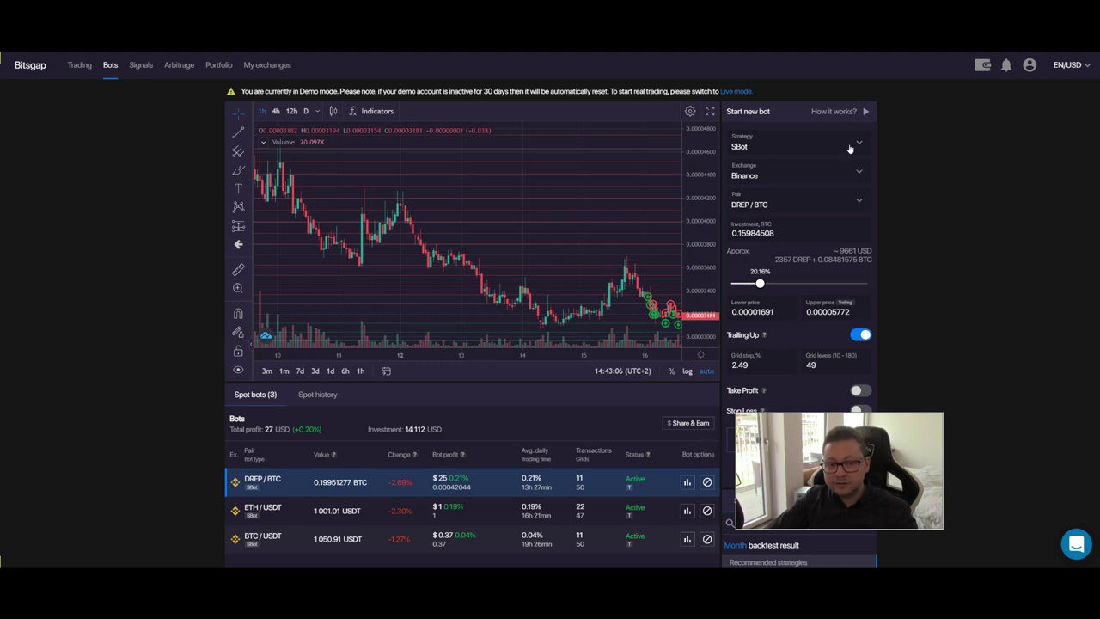
Examine the demo account's active spot bots, the DREP/BTC grid on the price chart, and the new bot settings
{"action": "scroll", "coordinate": [966, 294], "scroll_direction": "down", "scroll_amount": 2}
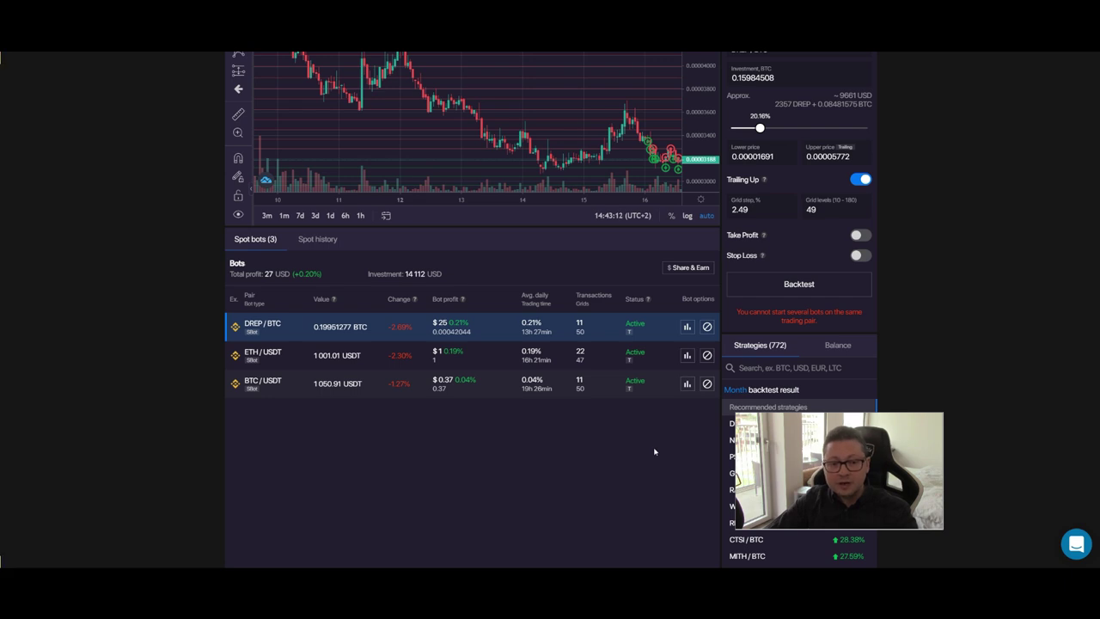
{"action": "scroll", "coordinate": [654, 452], "scroll_direction": "up", "scroll_amount": 2}
{"action": "left_click_drag", "start_coordinate": [711, 182], "coordinate": [688, 265]}
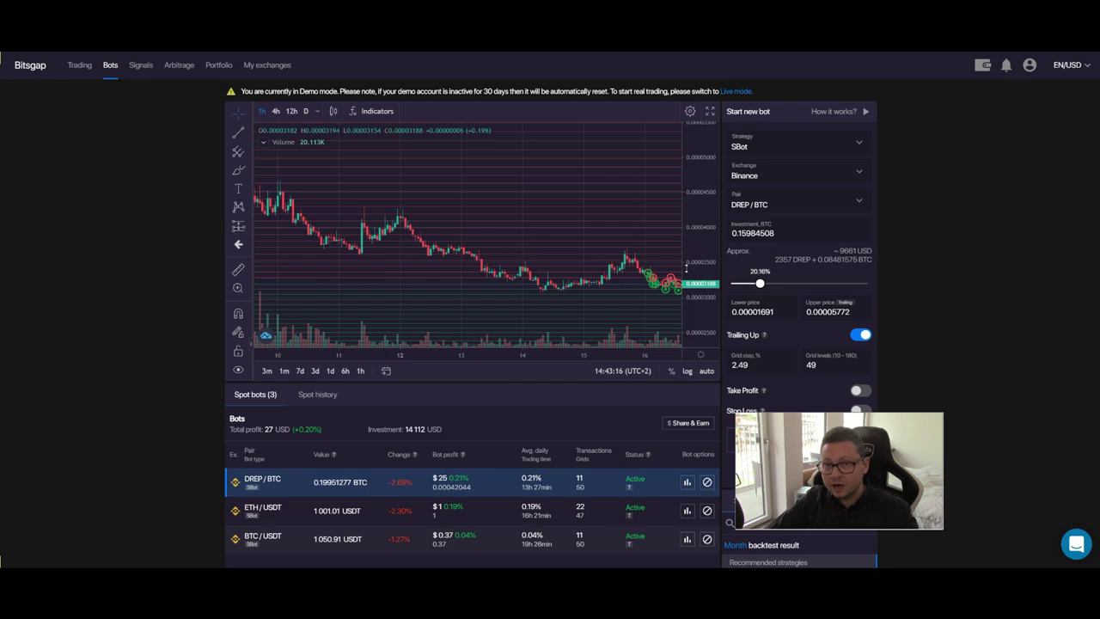
{"action": "scroll", "coordinate": [929, 272], "scroll_direction": "down", "scroll_amount": 3}
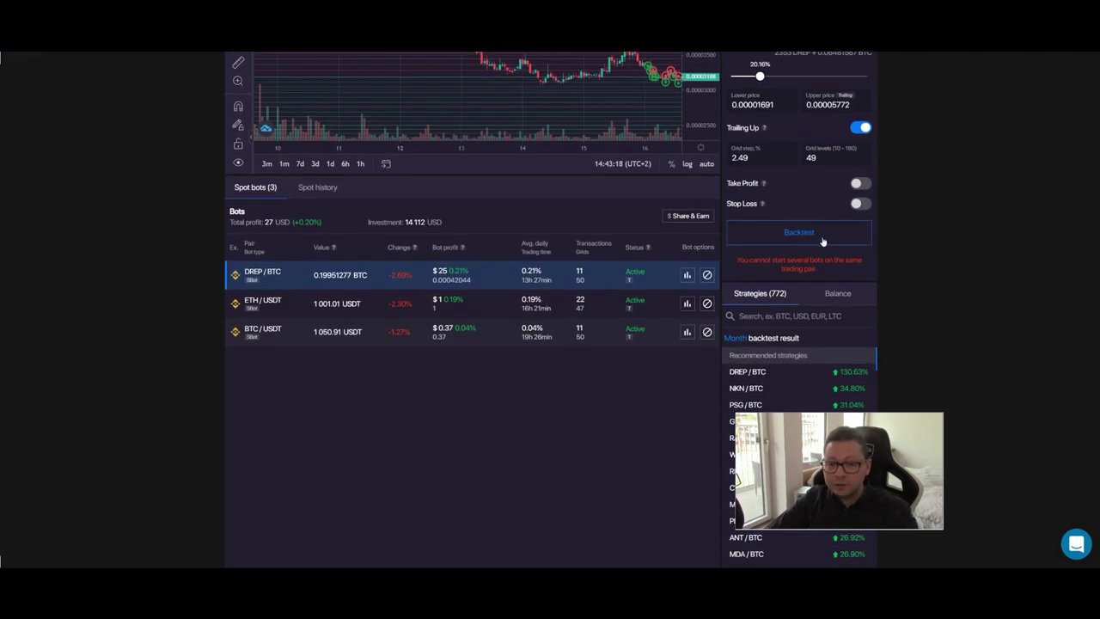
{"action": "scroll", "coordinate": [924, 270], "scroll_direction": "up", "scroll_amount": 3}
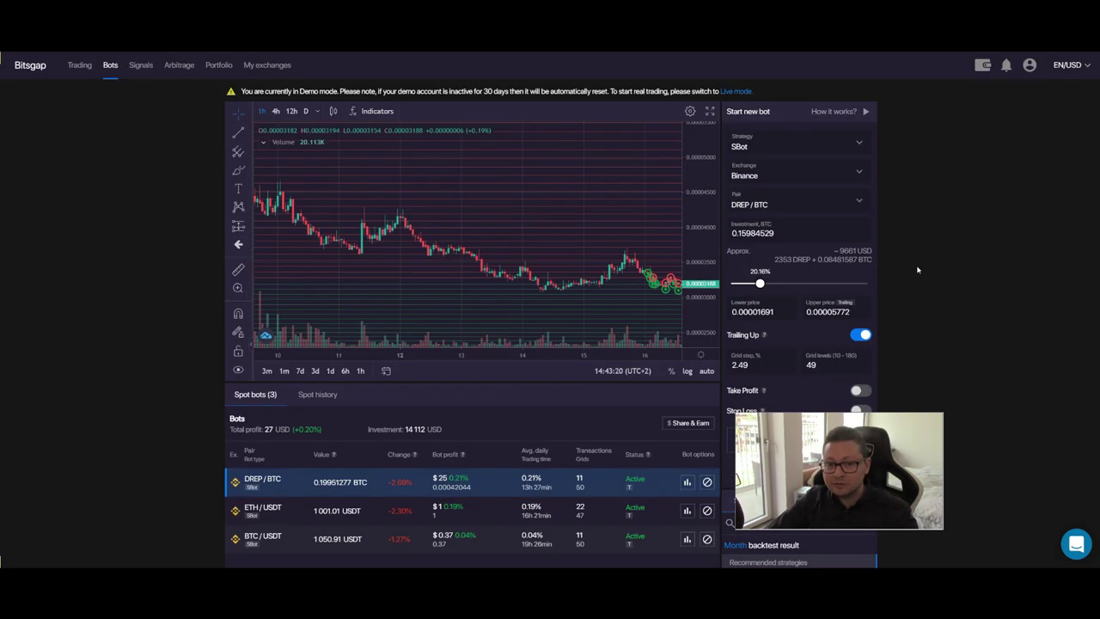
{"action": "scroll", "coordinate": [901, 253], "scroll_direction": "down", "scroll_amount": 1}
{"action": "scroll", "coordinate": [901, 253], "scroll_direction": "down", "scroll_amount": 1}
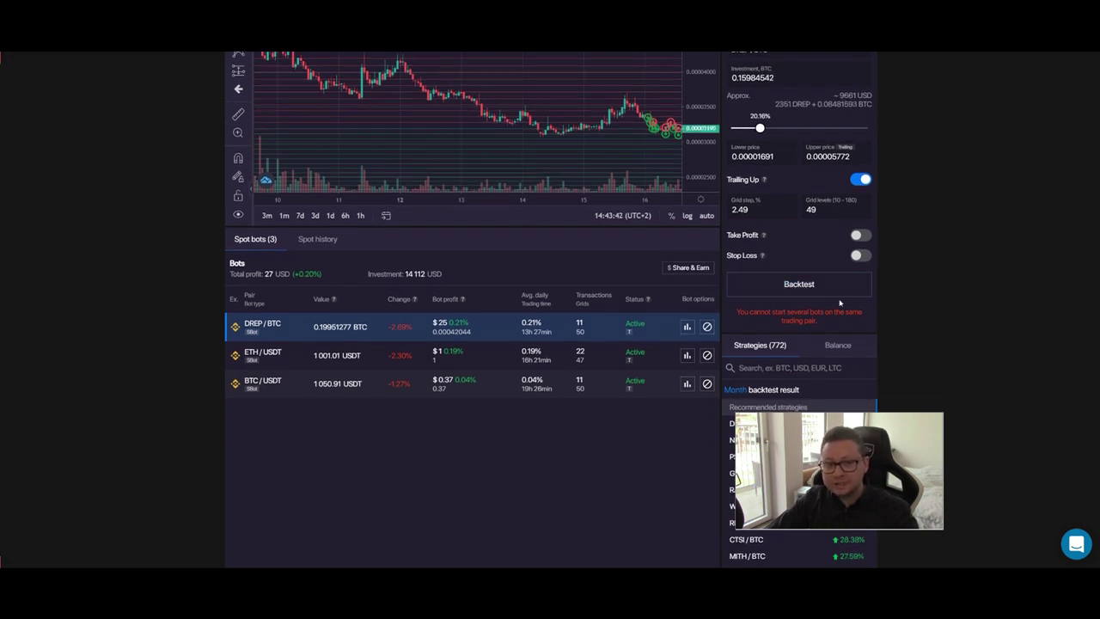
{"action": "scroll", "coordinate": [840, 302], "scroll_direction": "up", "scroll_amount": 2}
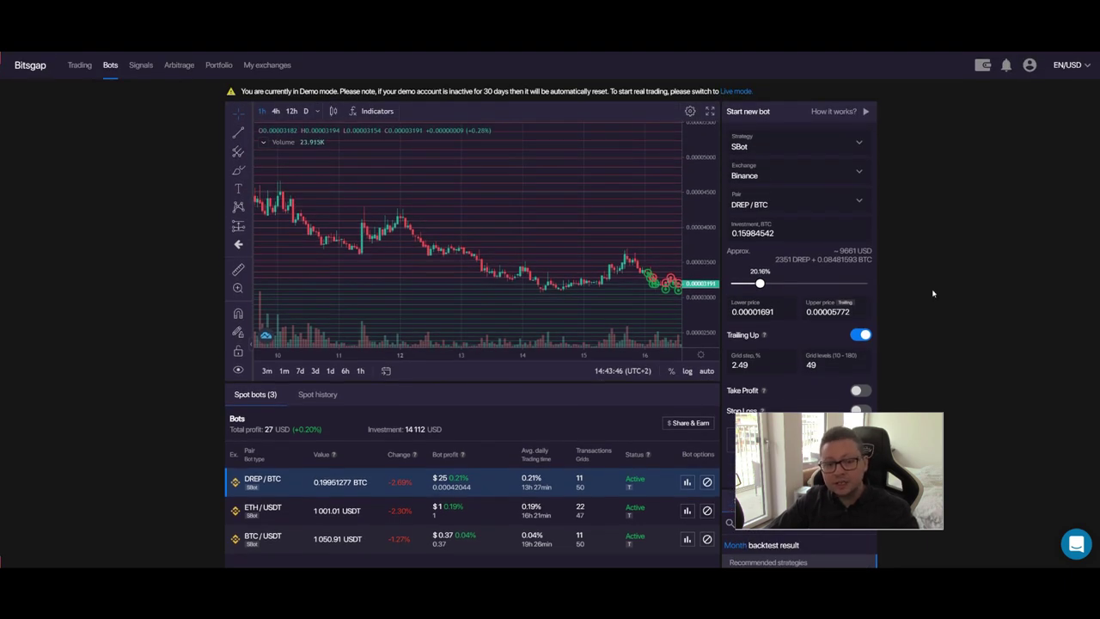
{"action": "scroll", "coordinate": [933, 293], "scroll_direction": "down", "scroll_amount": 3}
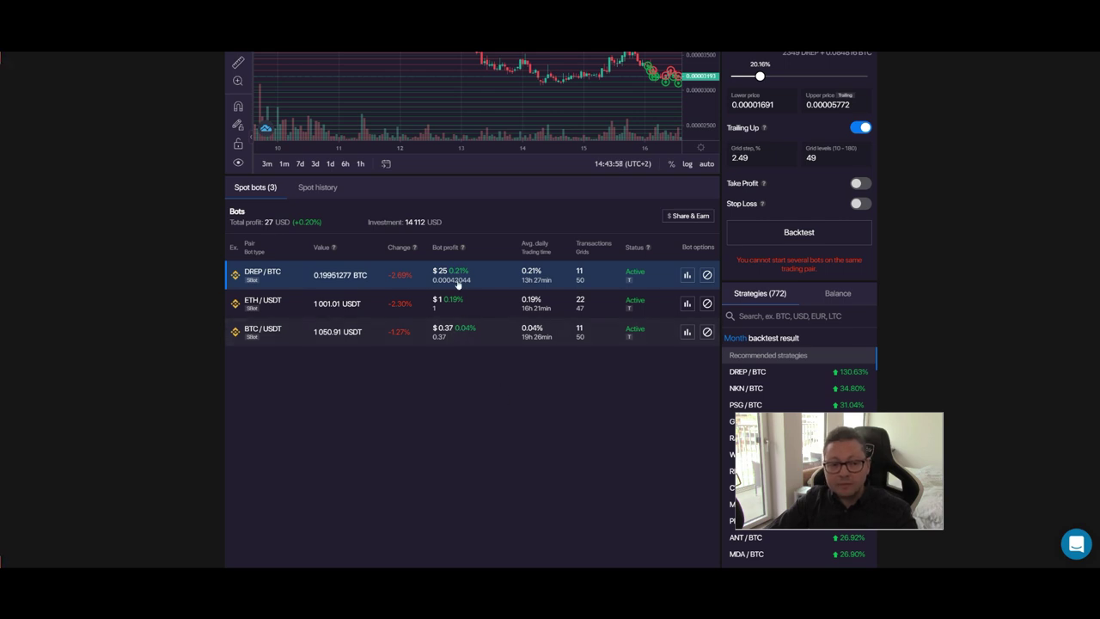
{"action": "scroll", "coordinate": [555, 436], "scroll_direction": "up", "scroll_amount": 3}
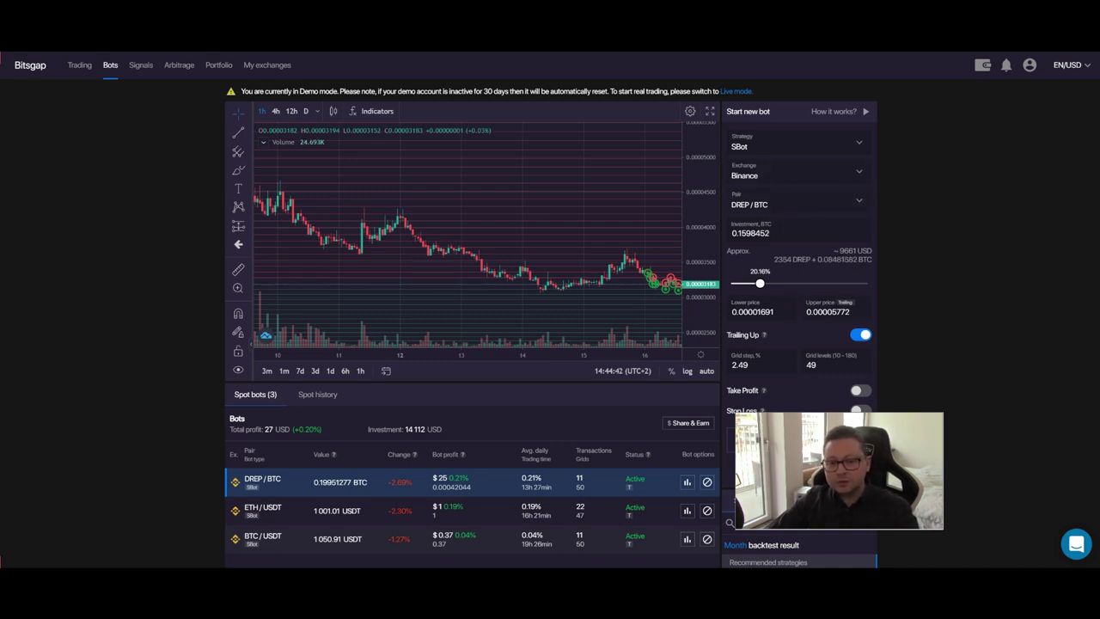
{"action": "scroll", "coordinate": [964, 336], "scroll_direction": "down", "scroll_amount": 2}
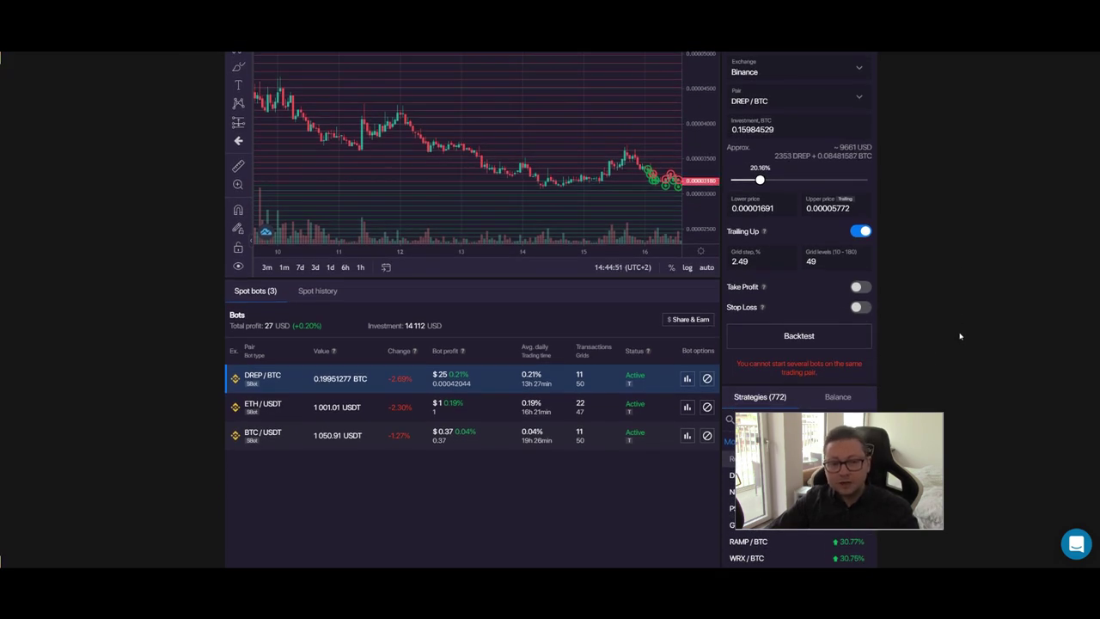
{"action": "scroll", "coordinate": [961, 336], "scroll_direction": "up", "scroll_amount": 2}
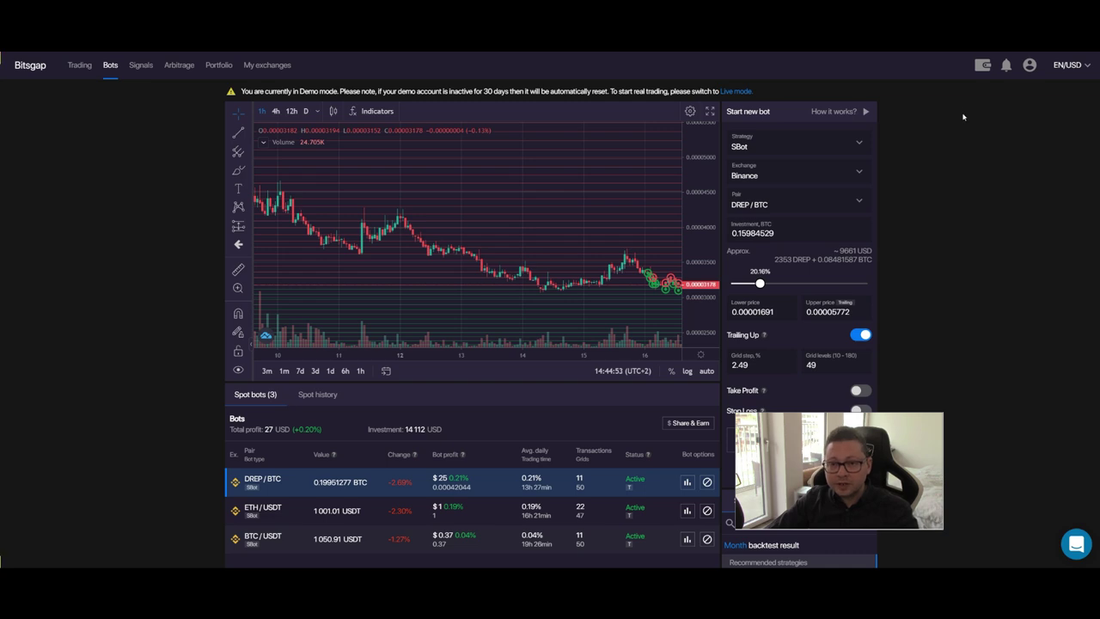
View the demo balances for each exchange and switch demo mode off
{"action": "left_click", "coordinate": [981, 67]}
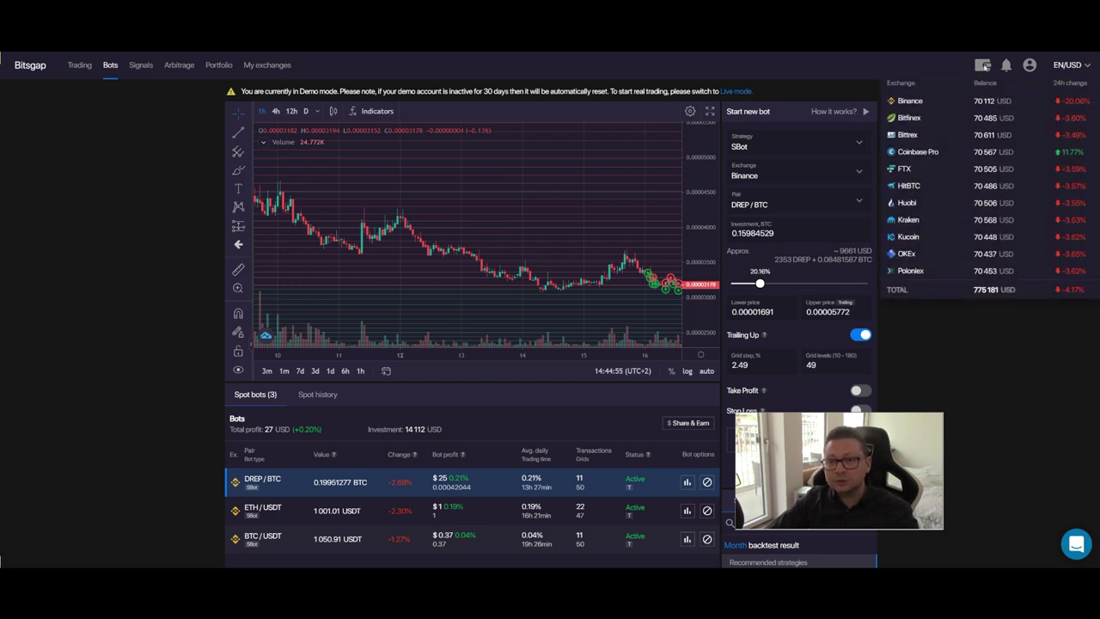
{"action": "left_click", "coordinate": [1029, 67]}
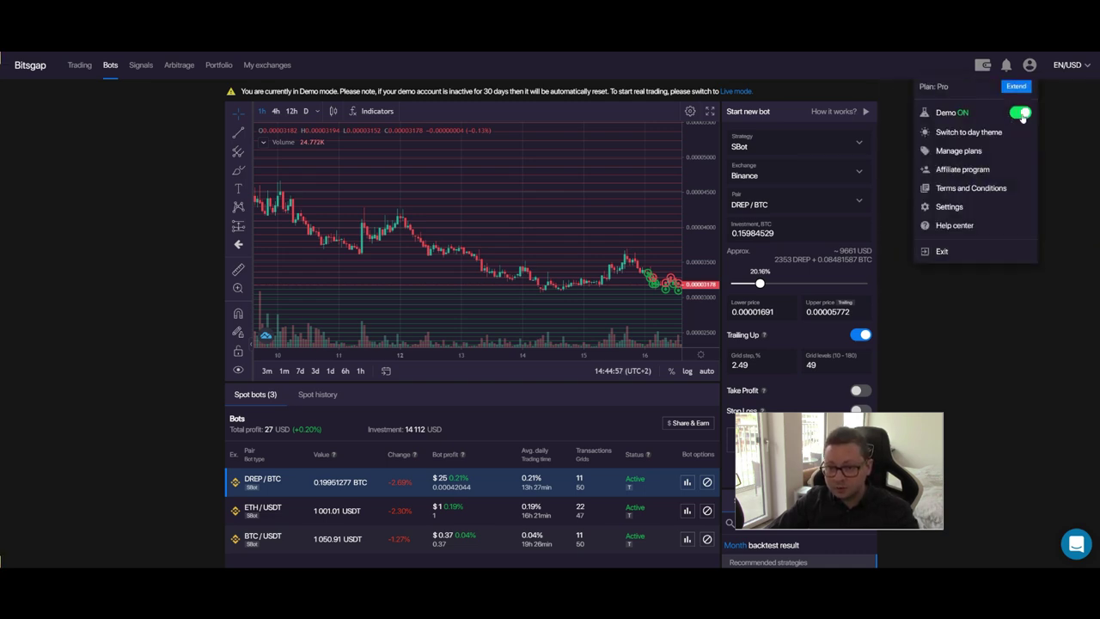
{"action": "left_click", "coordinate": [1021, 113]}
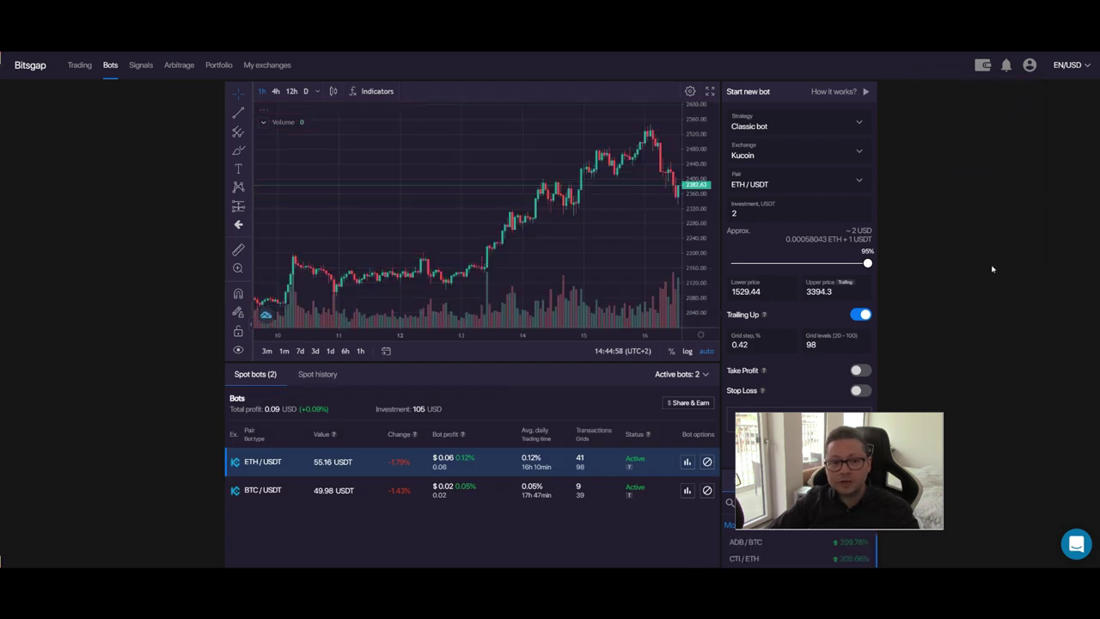
Set the ETH/USDT bot chart to daily candles and bring the recent price action into closer view
{"action": "left_click_drag", "start_coordinate": [700, 232], "coordinate": [702, 299]}
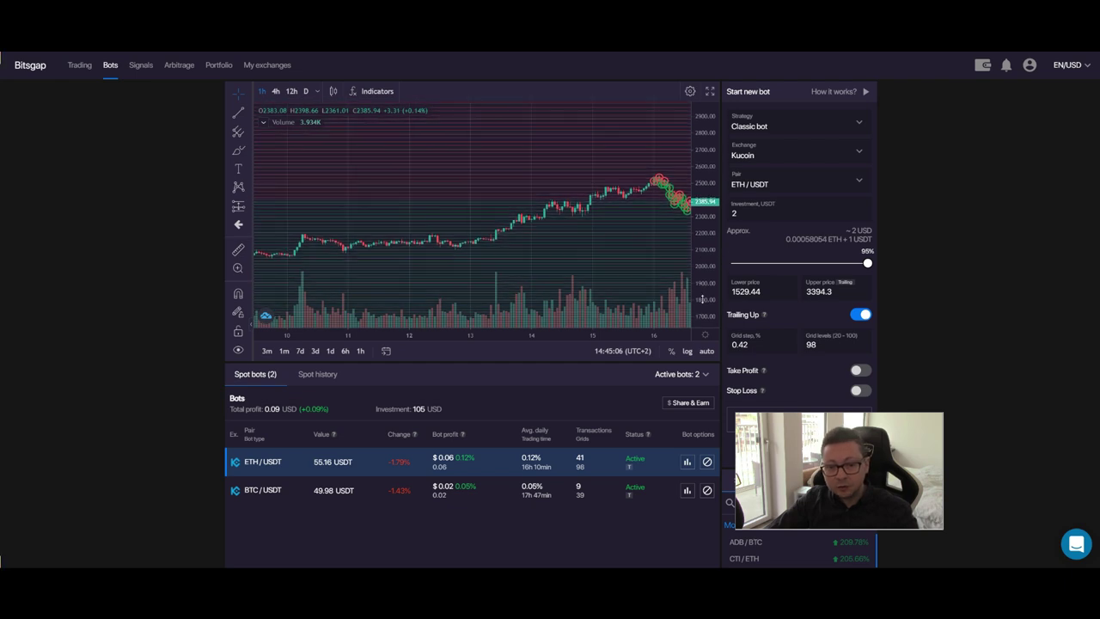
{"action": "left_click", "coordinate": [305, 91]}
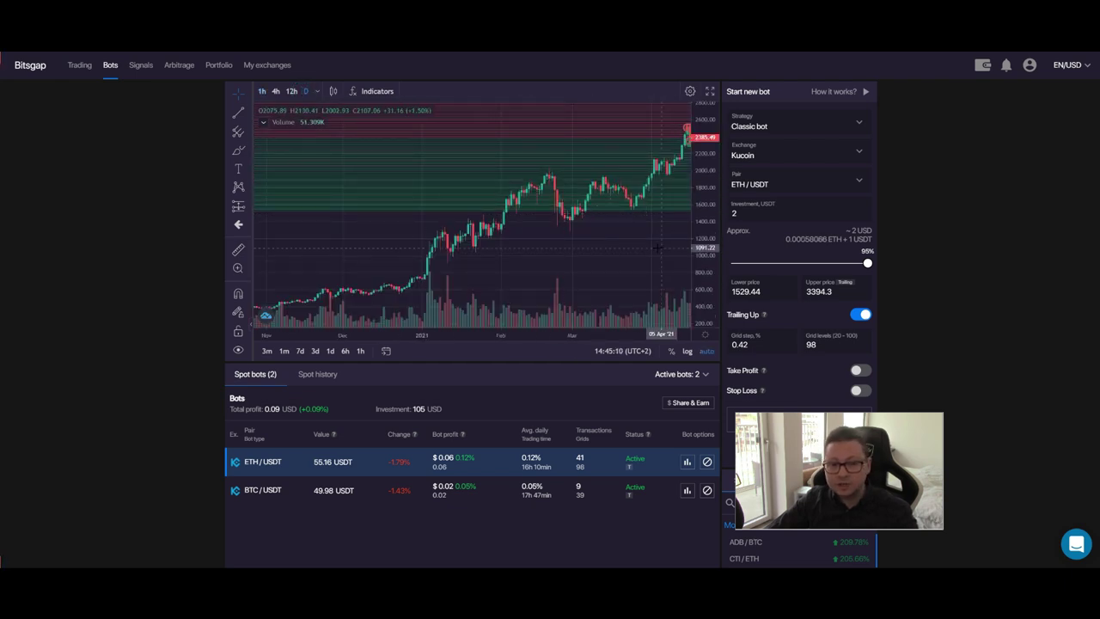
{"action": "scroll", "coordinate": [648, 242], "scroll_direction": "up", "scroll_amount": 4}
{"action": "left_click_drag", "start_coordinate": [648, 241], "coordinate": [575, 239]}
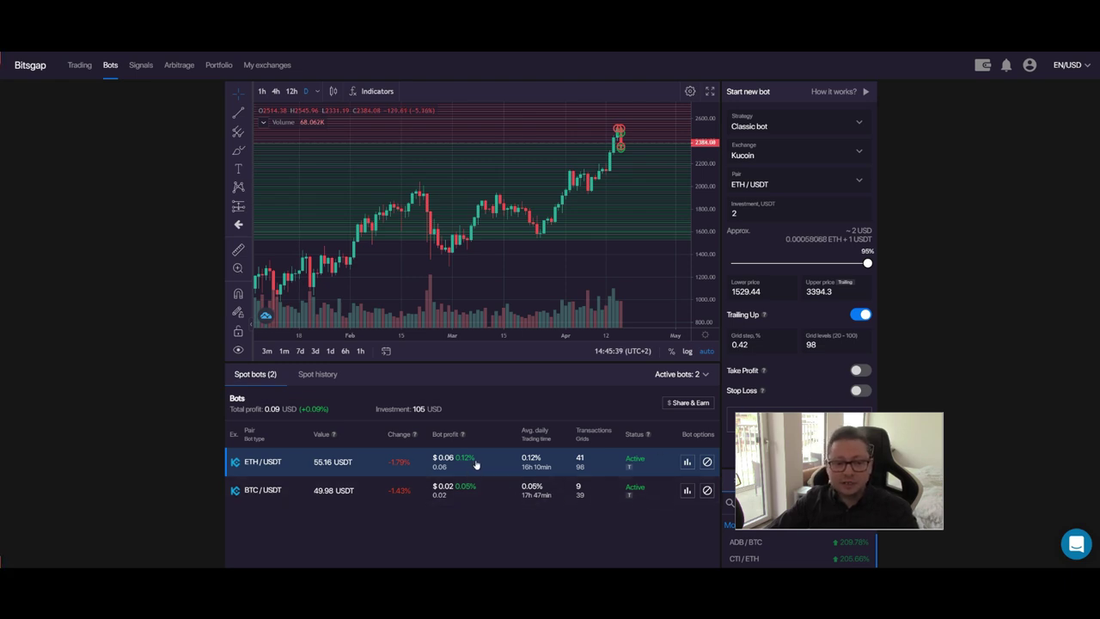
Examine the ETH/USDT bot's buy and sell grid on the daily chart, rescaling it to show the bot's wider price range
{"action": "left_click_drag", "start_coordinate": [711, 256], "coordinate": [712, 241]}
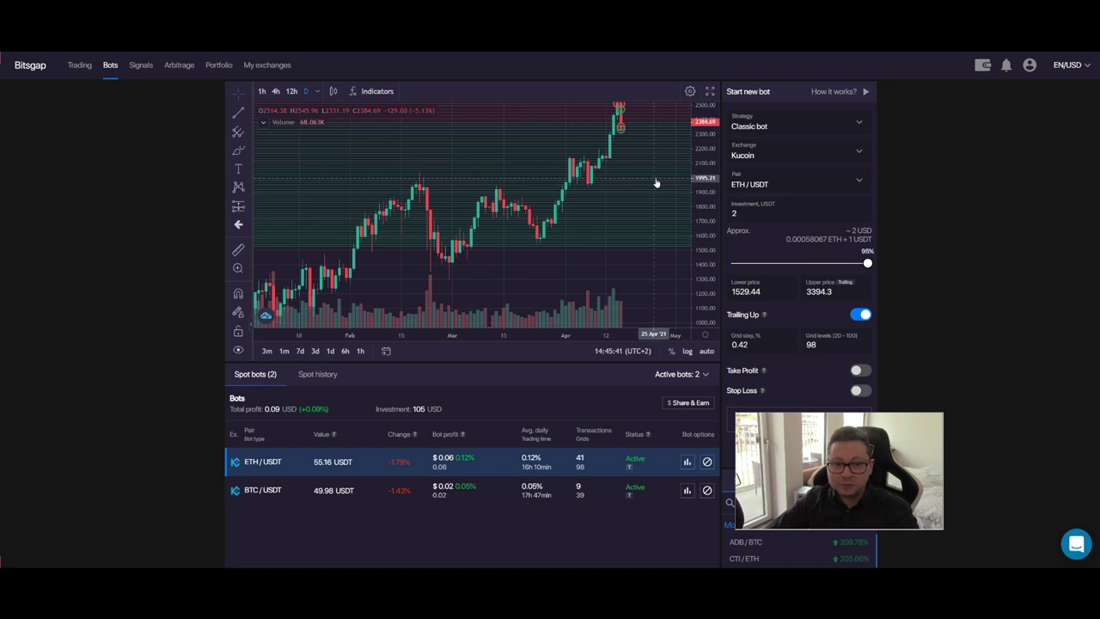
{"action": "left_click_drag", "start_coordinate": [656, 180], "coordinate": [632, 207]}
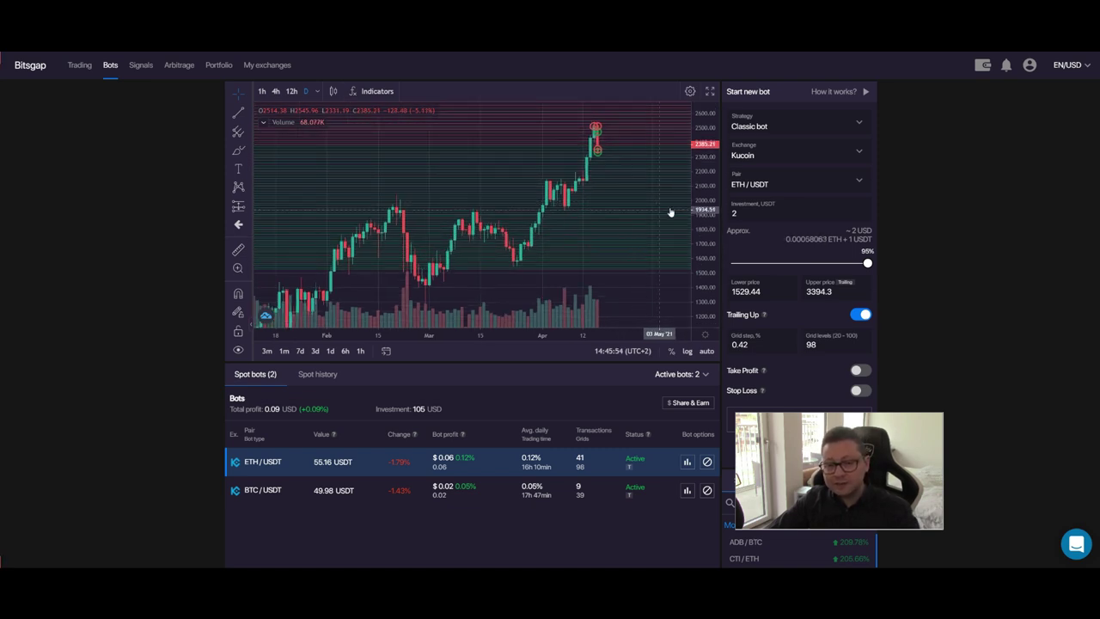
{"action": "left_click_drag", "start_coordinate": [712, 182], "coordinate": [709, 237]}
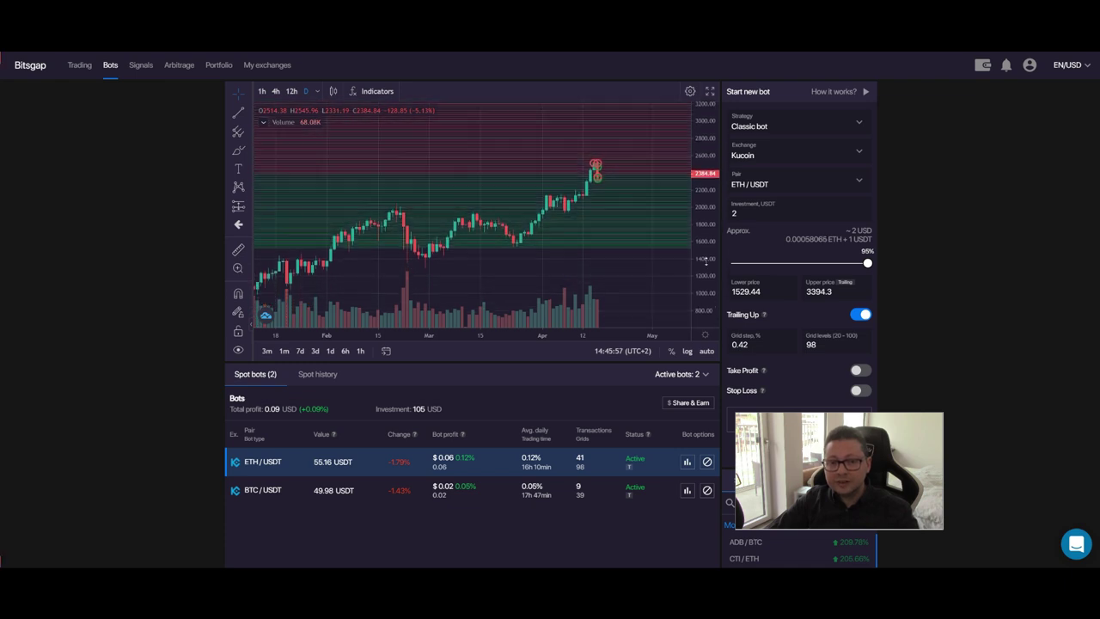
{"action": "scroll", "coordinate": [675, 258], "scroll_direction": "down", "scroll_amount": 2}
{"action": "scroll", "coordinate": [675, 258], "scroll_direction": "down", "scroll_amount": 2}
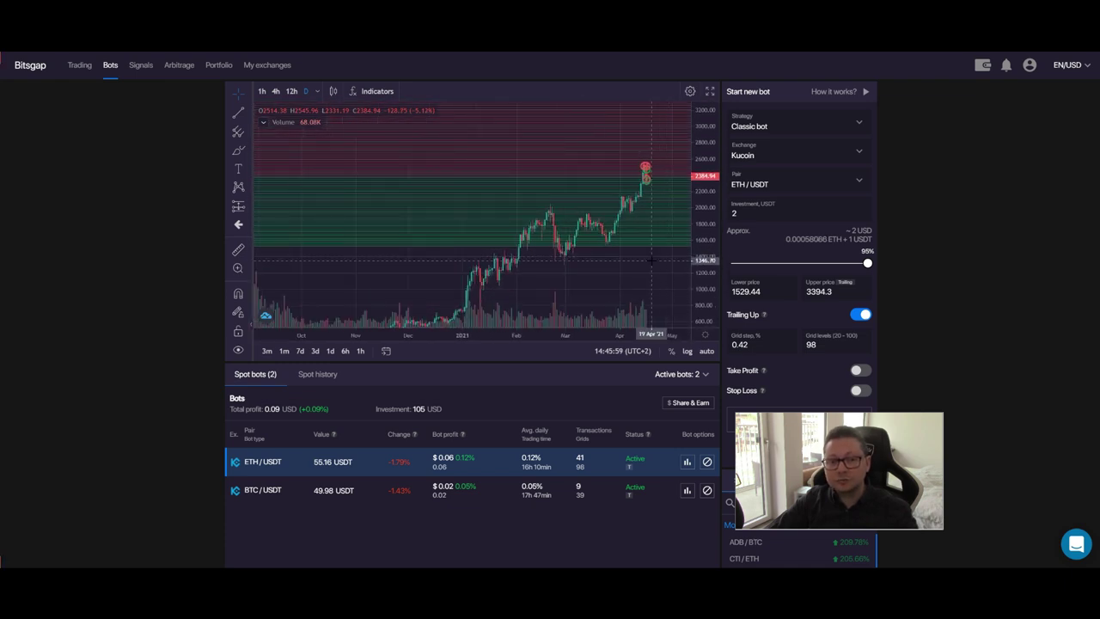
{"action": "scroll", "coordinate": [604, 264], "scroll_direction": "down", "scroll_amount": 2}
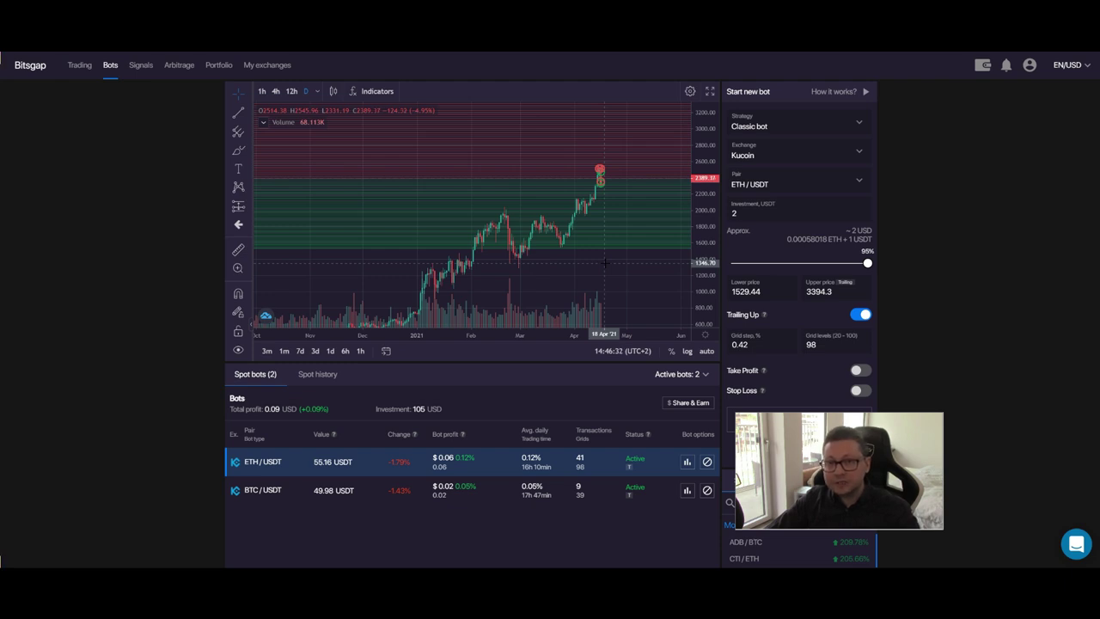
{"action": "scroll", "coordinate": [593, 250], "scroll_direction": "up", "scroll_amount": 4}
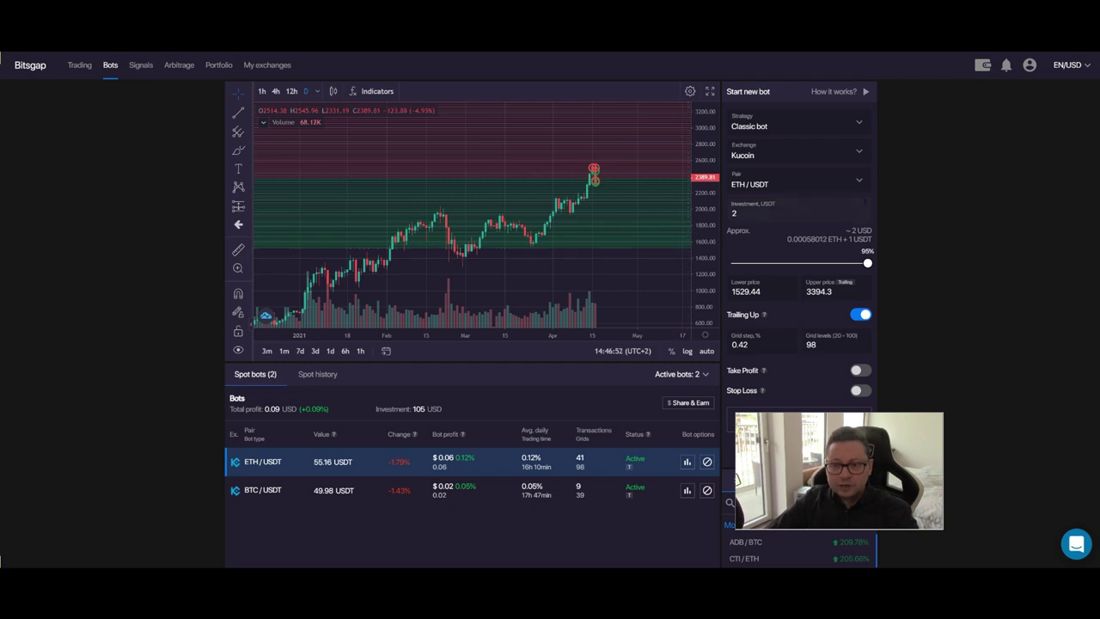
Turn demo mode back on and view the demo bots and the list of recommended strategies with month backtest results
{"action": "left_click", "coordinate": [1029, 66]}
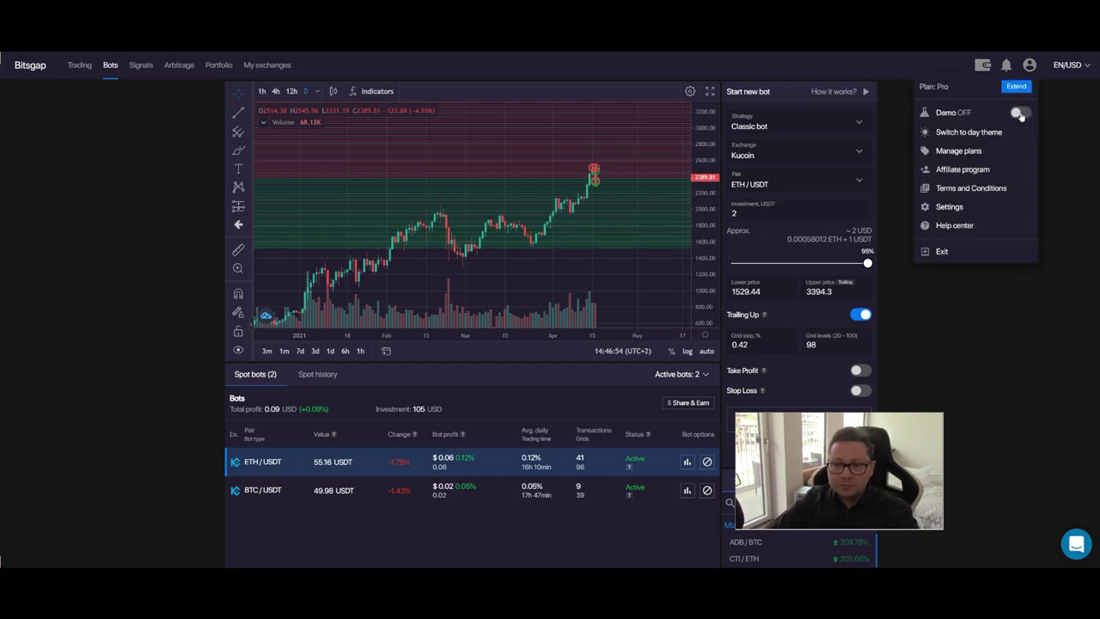
{"action": "left_click", "coordinate": [1020, 114]}
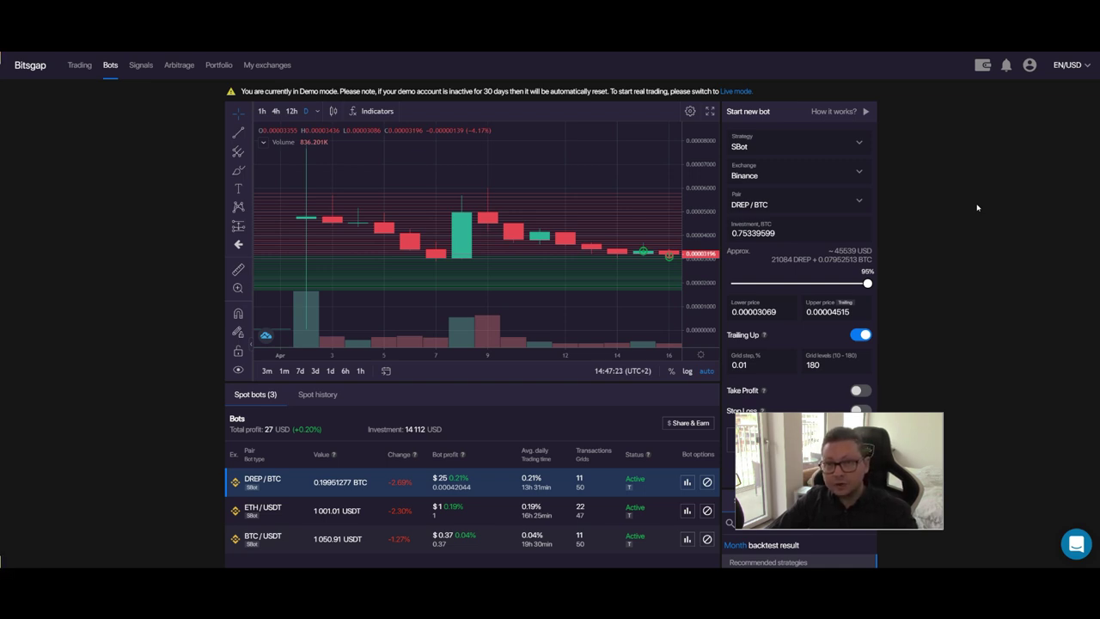
{"action": "scroll", "coordinate": [977, 207], "scroll_direction": "down", "scroll_amount": 1}
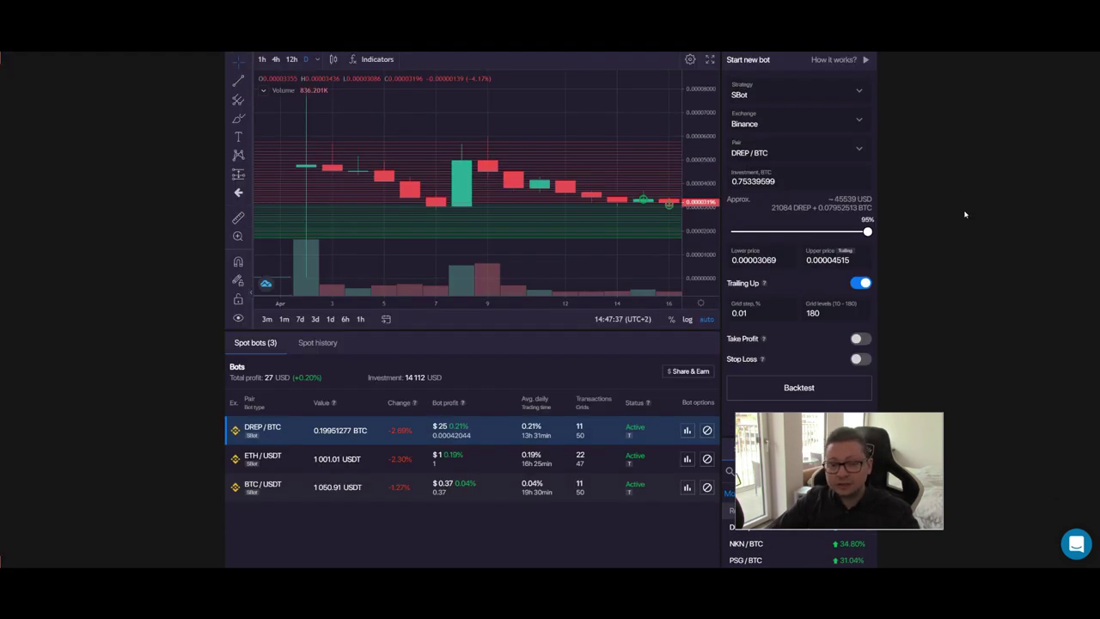
{"action": "scroll", "coordinate": [944, 218], "scroll_direction": "down", "scroll_amount": 3}
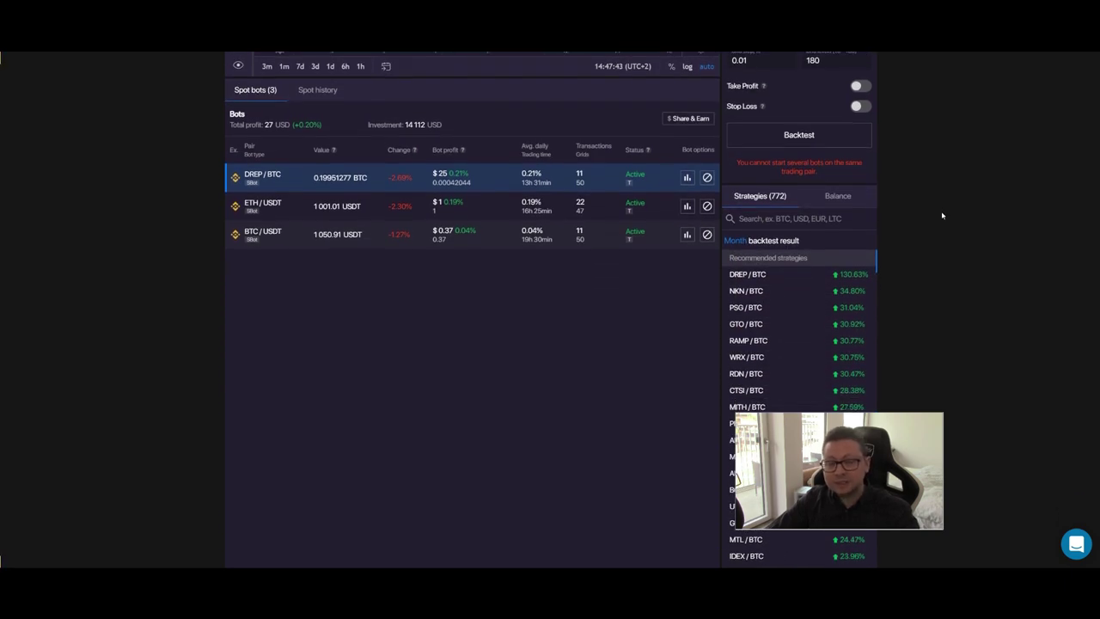
Search the strategies for "etc/" and load the recommended ETC / USDT strategy into the new bot setup
{"action": "scroll", "coordinate": [940, 214], "scroll_direction": "up", "scroll_amount": 1}
{"action": "scroll", "coordinate": [911, 194], "scroll_direction": "down", "scroll_amount": 1}
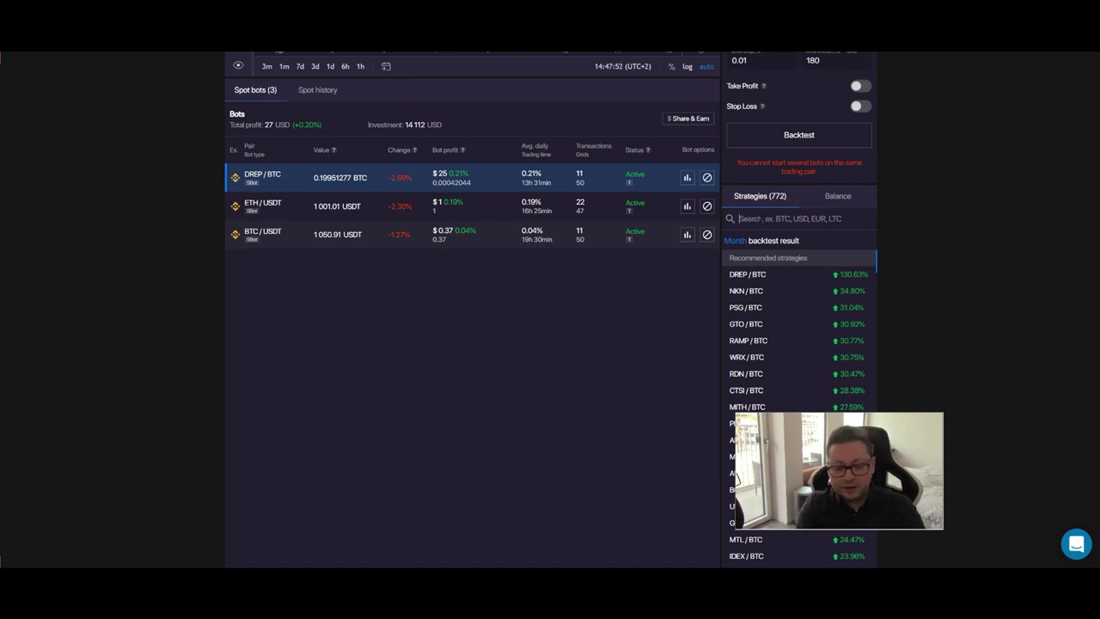
{"action": "left_click", "coordinate": [762, 218]}
{"action": "type", "text": "etc"}
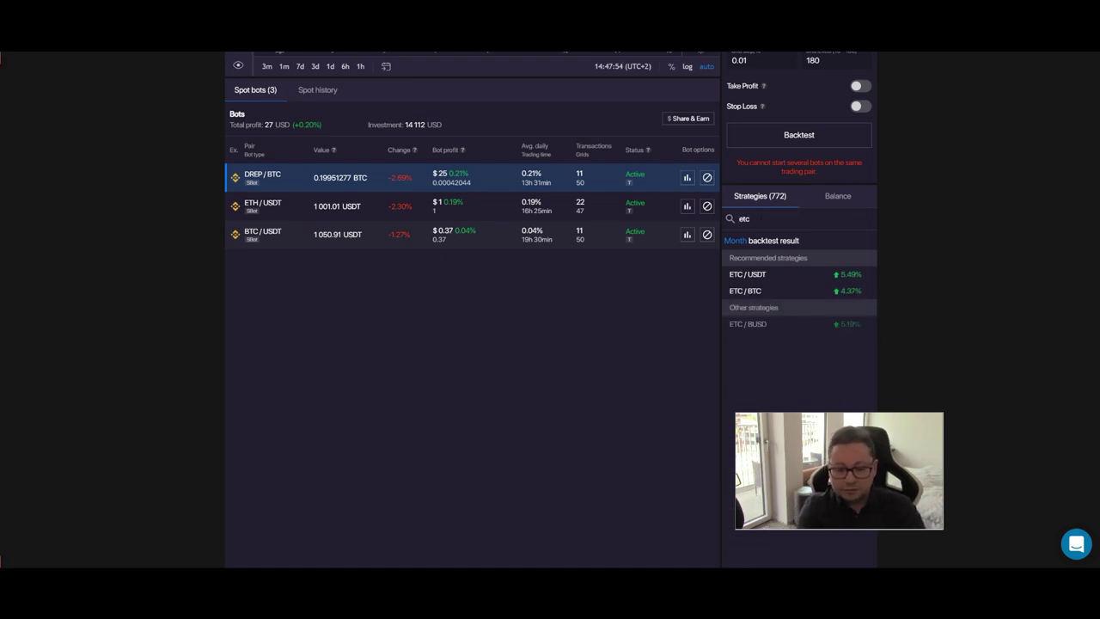
{"action": "type", "text": "/"}
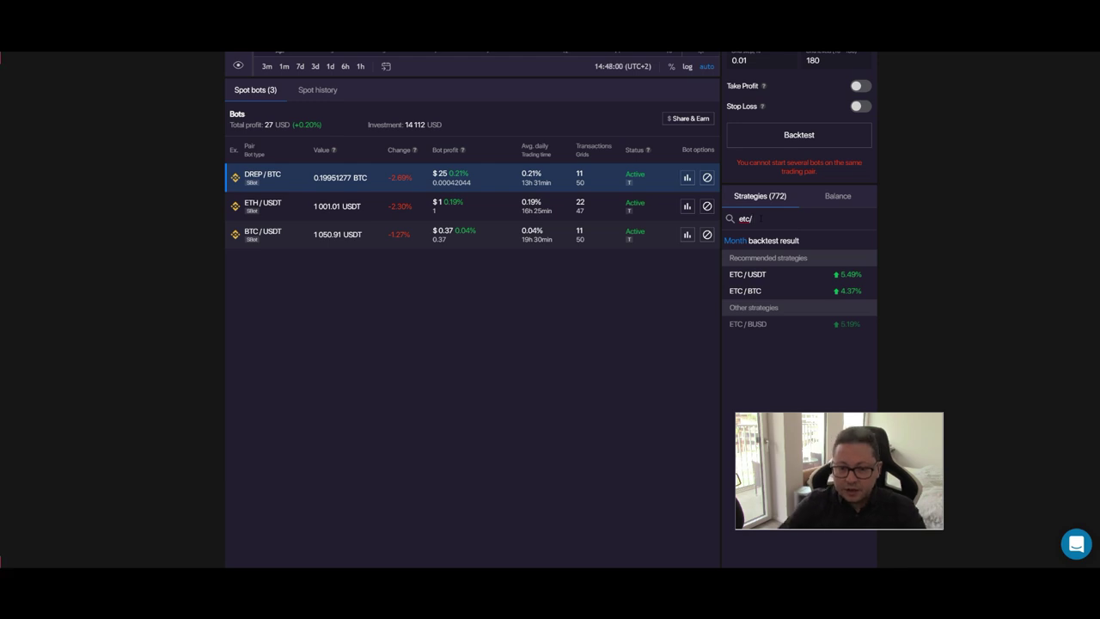
{"action": "left_click", "coordinate": [763, 275]}
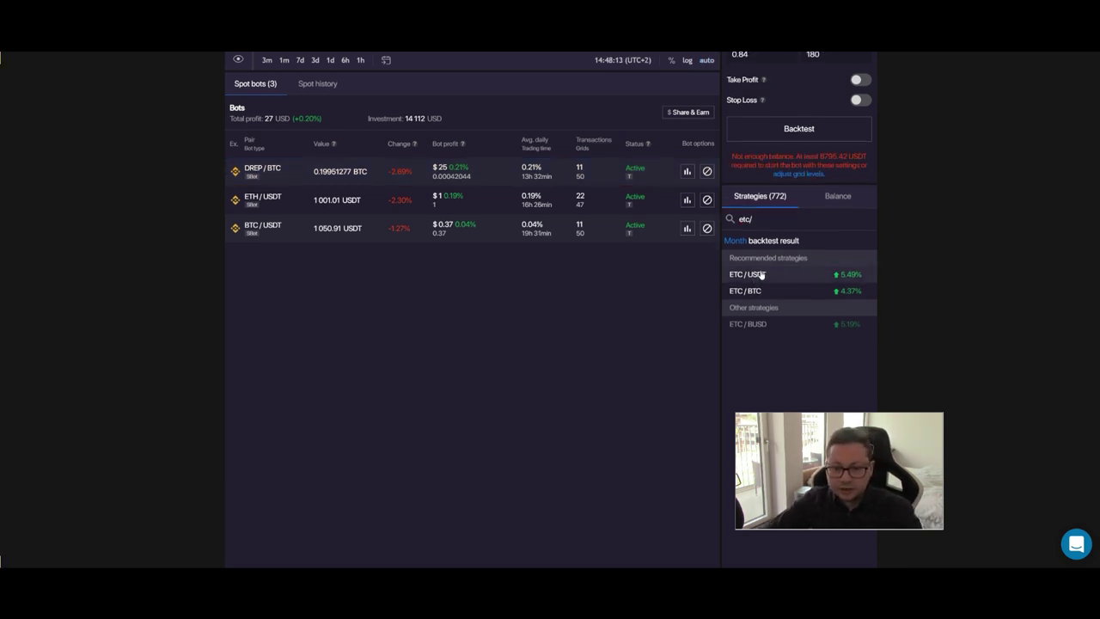
{"action": "scroll", "coordinate": [620, 333], "scroll_direction": "up", "scroll_amount": 4}
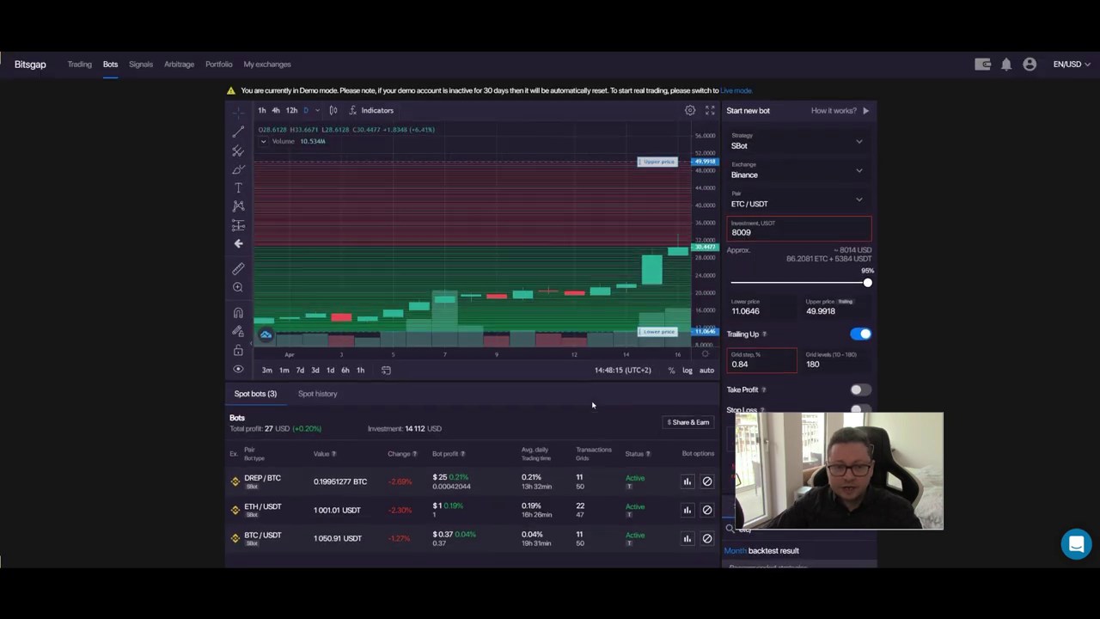
{"action": "scroll", "coordinate": [551, 215], "scroll_direction": "down", "scroll_amount": 3}
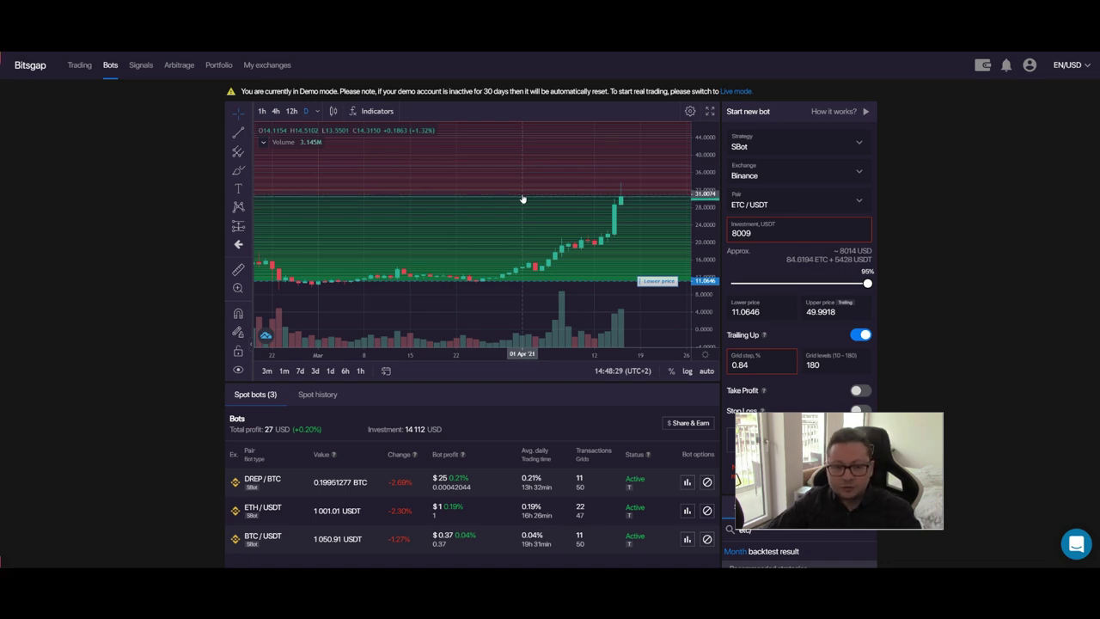
Set the new bot's strategy to Classic bot and choose Binance as its exchange
{"action": "left_click", "coordinate": [792, 147]}
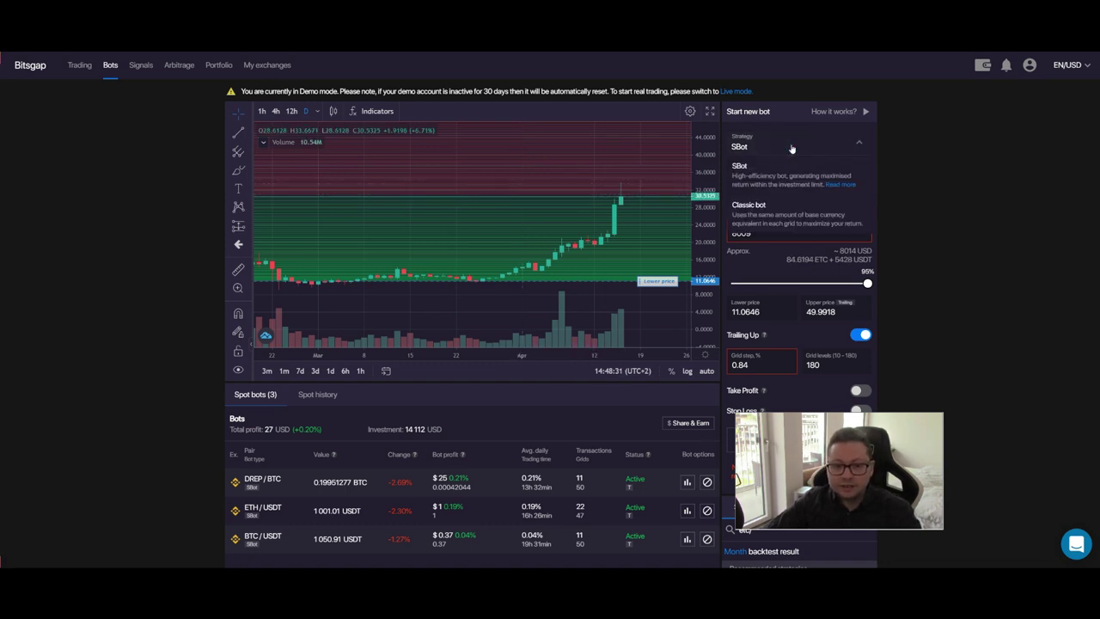
{"action": "left_click", "coordinate": [762, 210]}
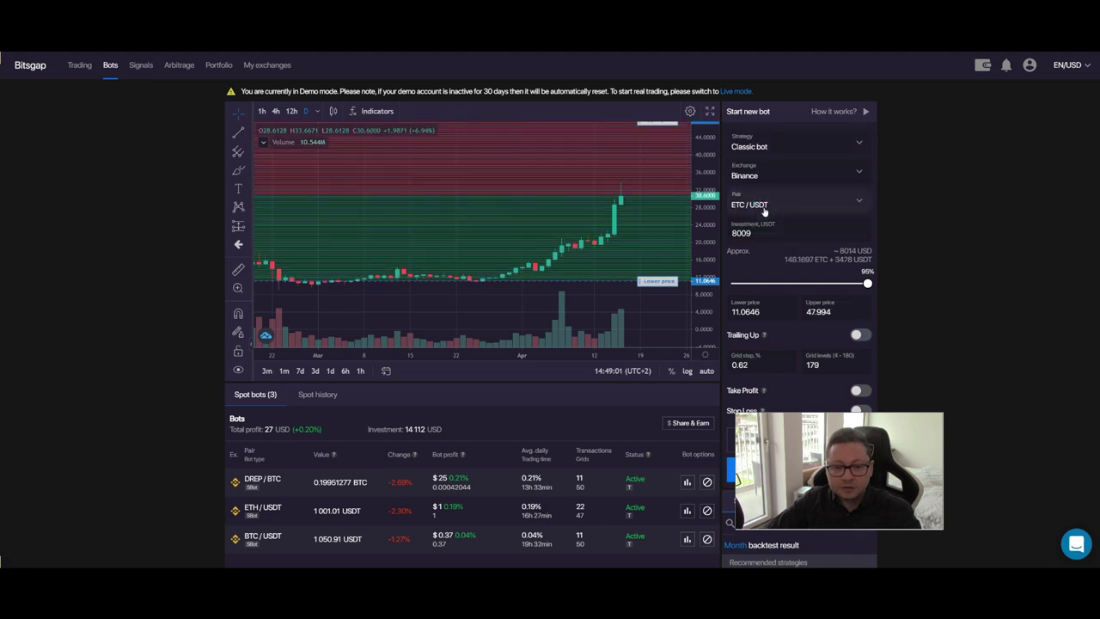
{"action": "left_click", "coordinate": [789, 174]}
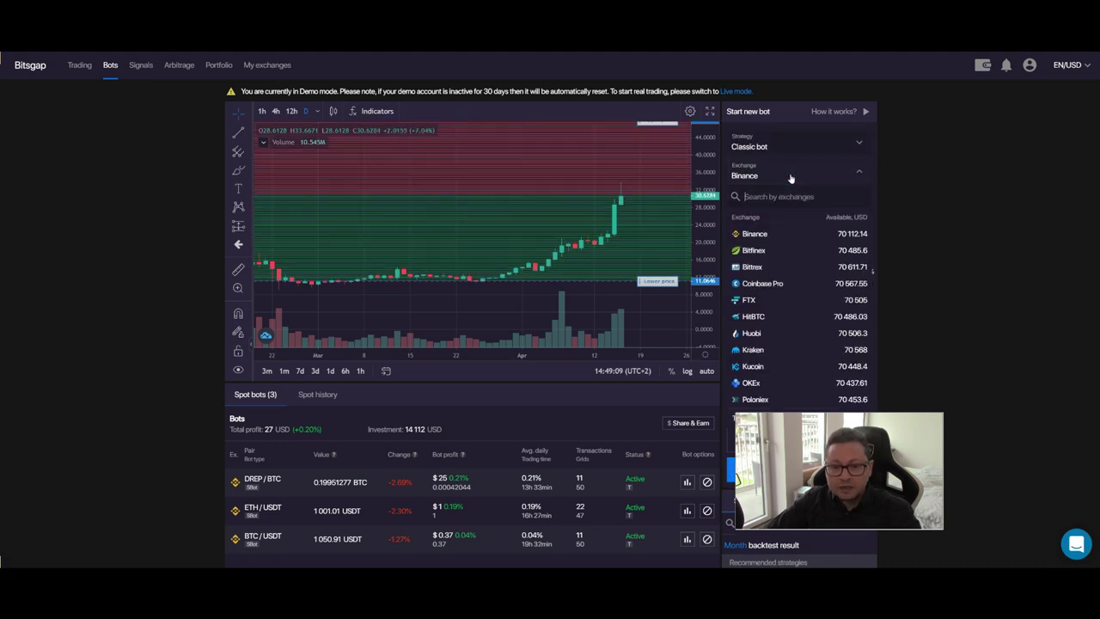
{"action": "left_click", "coordinate": [778, 232]}
{"action": "scroll", "coordinate": [658, 216], "scroll_direction": "down", "scroll_amount": 3}
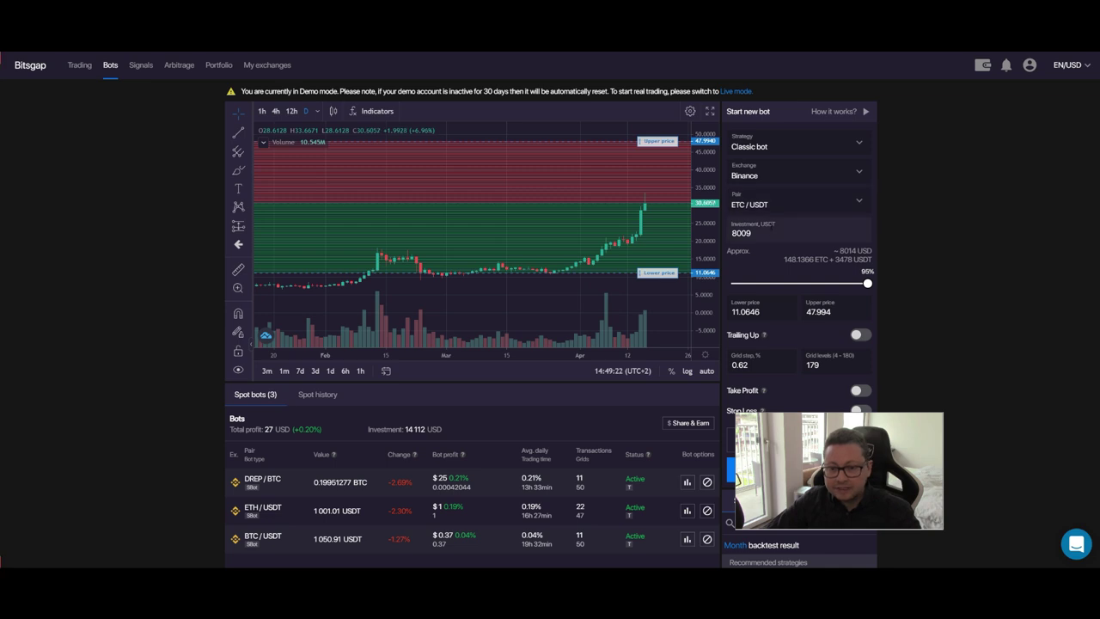
Set the ETC / USDT bot's investment to 5000 USDT
{"action": "double_click", "coordinate": [765, 233]}
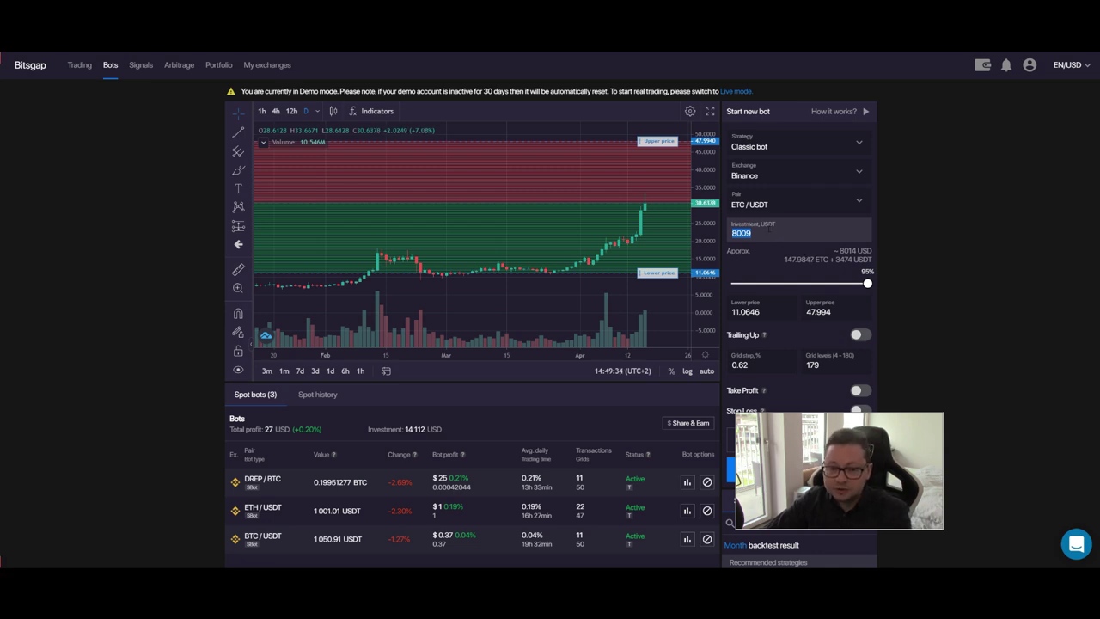
{"action": "type", "text": "50"}
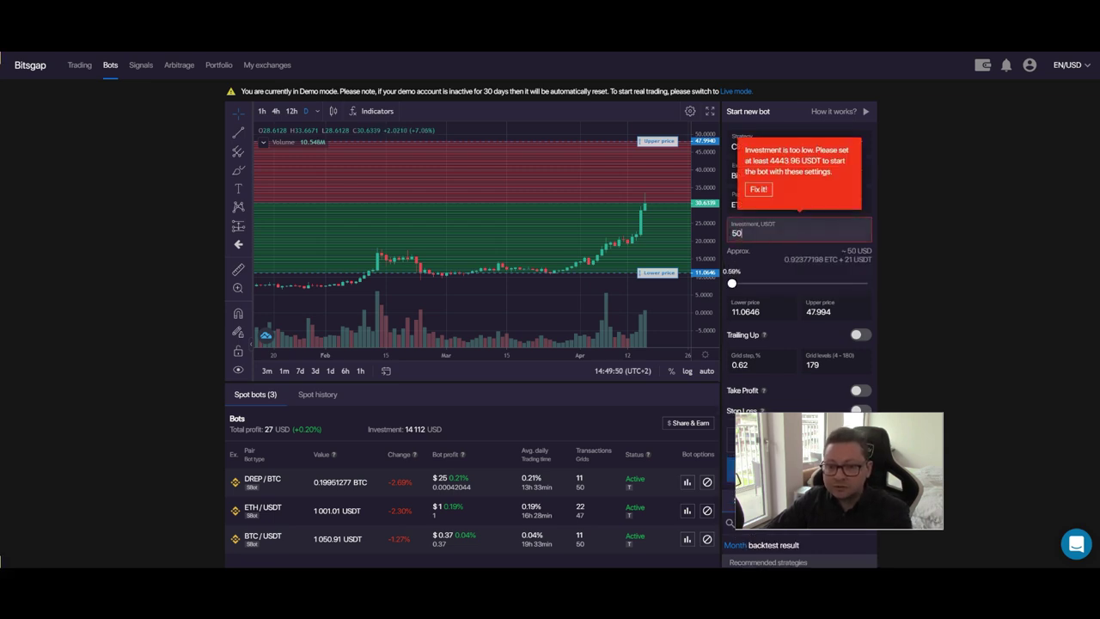
{"action": "type", "text": "00"}
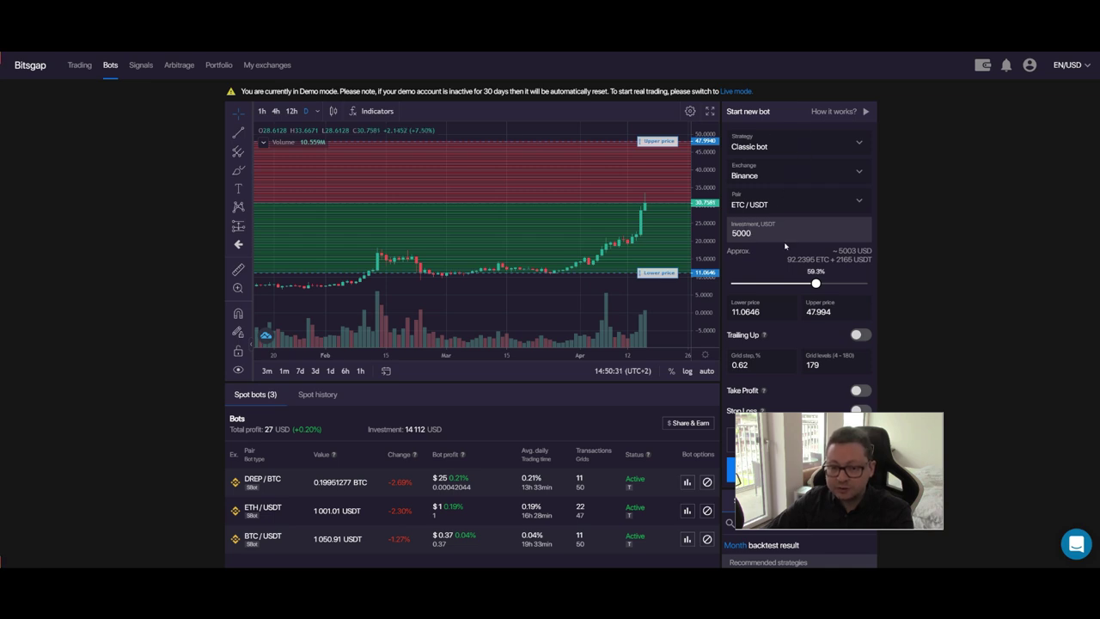
Raise the grid boundaries on the ETC / USDT chart to a lower price of about 18.36 and an upper price of about 50.99
{"action": "scroll", "coordinate": [889, 233], "scroll_direction": "down", "scroll_amount": 3}
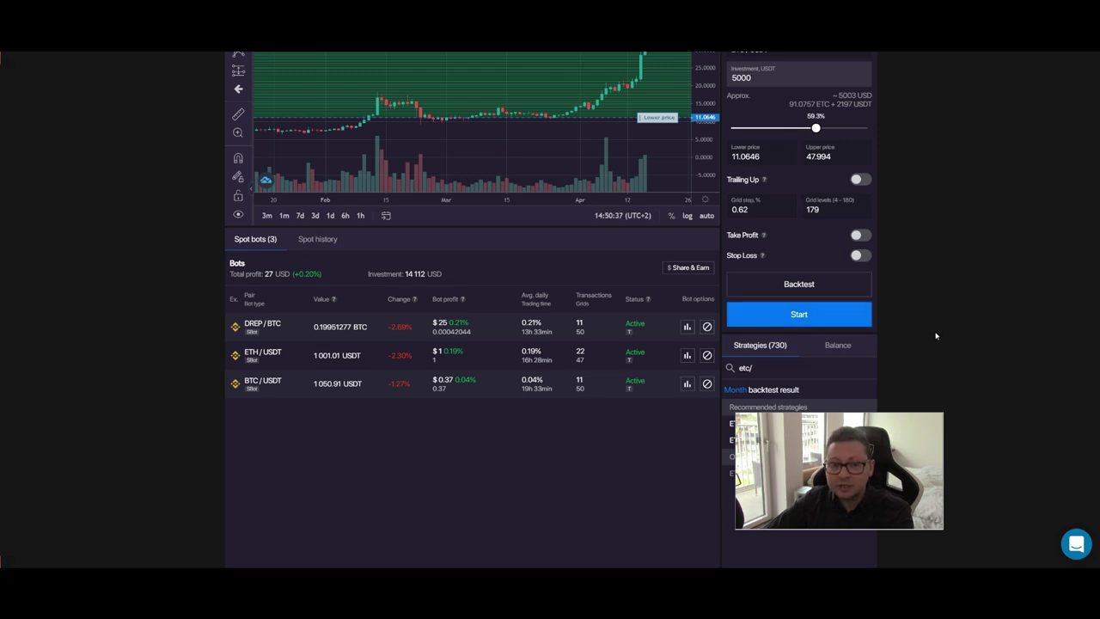
{"action": "scroll", "coordinate": [936, 337], "scroll_direction": "up", "scroll_amount": 3}
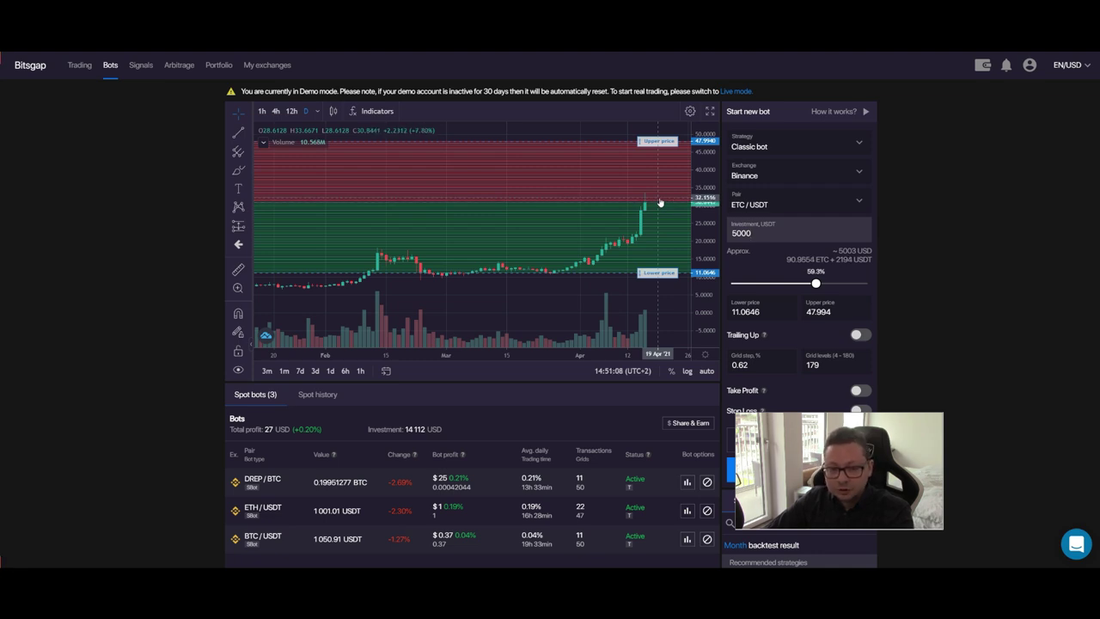
{"action": "scroll", "coordinate": [883, 253], "scroll_direction": "down", "scroll_amount": 2}
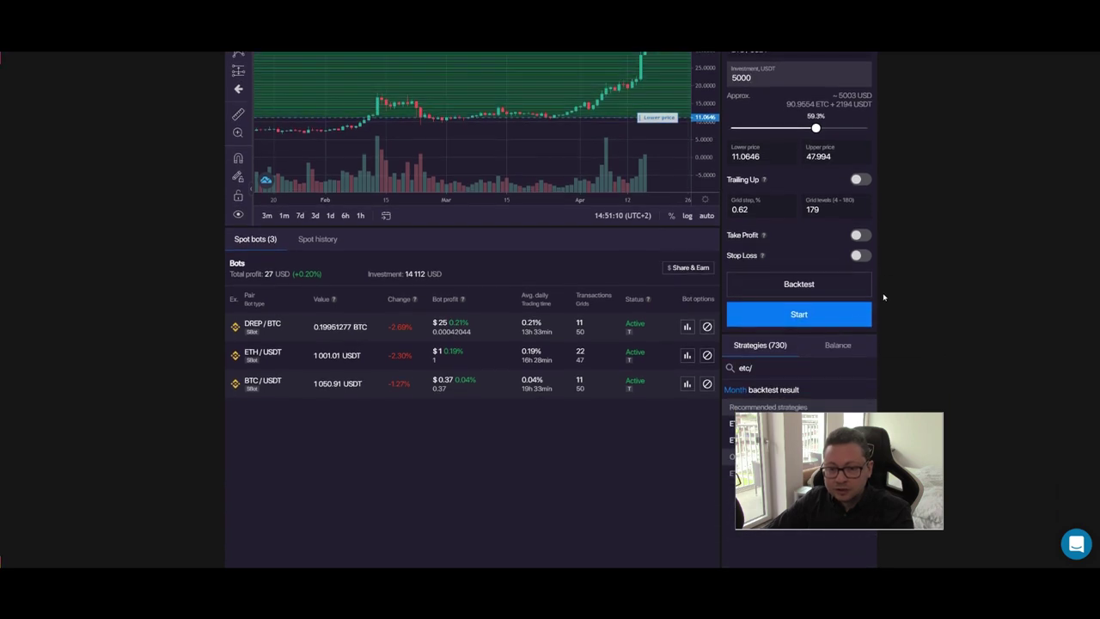
{"action": "scroll", "coordinate": [917, 298], "scroll_direction": "up", "scroll_amount": 2}
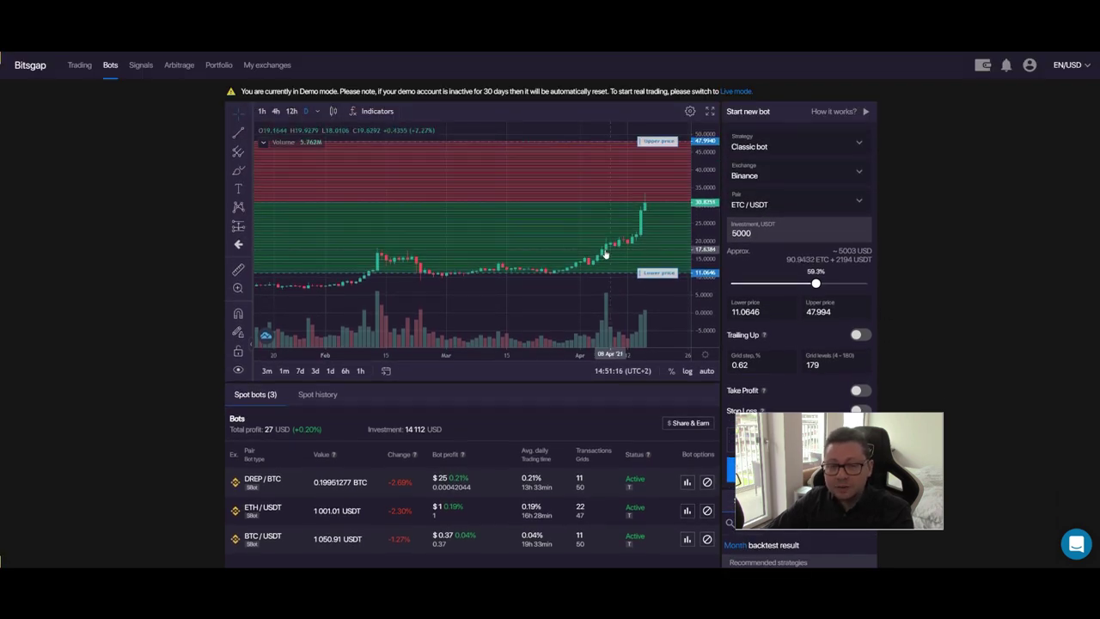
{"action": "scroll", "coordinate": [573, 249], "scroll_direction": "up", "scroll_amount": 1}
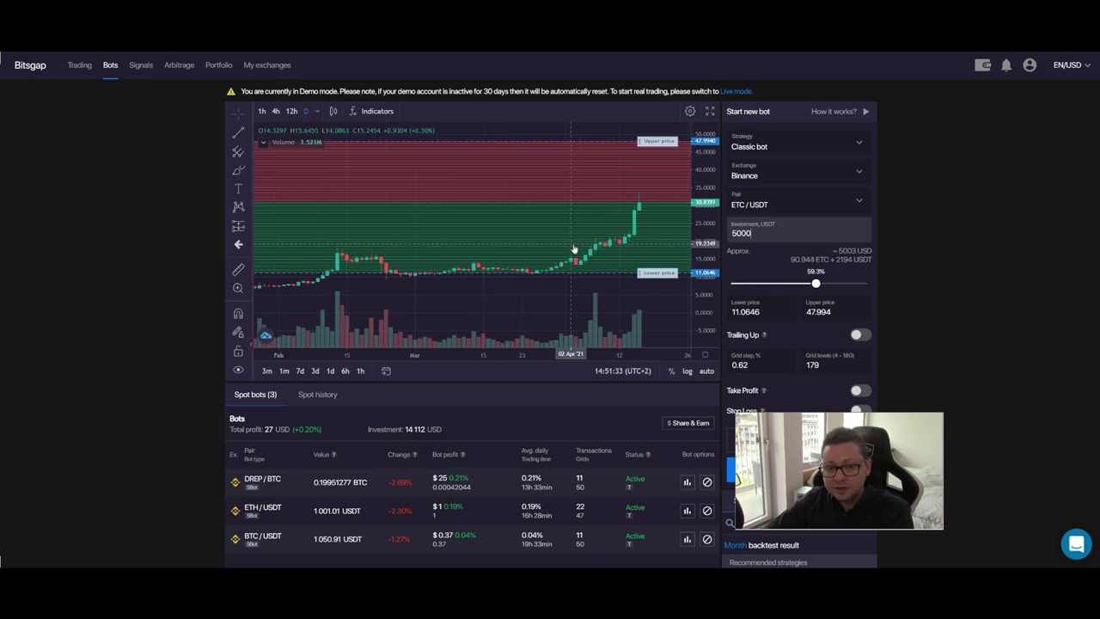
{"action": "left_click_drag", "start_coordinate": [652, 272], "coordinate": [670, 247]}
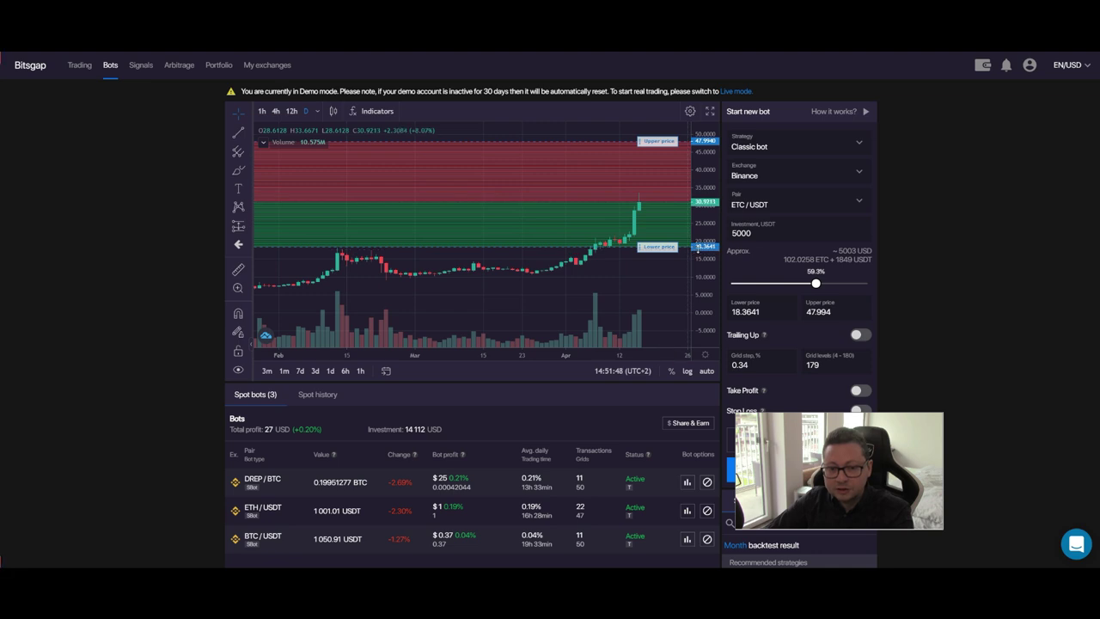
{"action": "left_click", "coordinate": [647, 137]}
{"action": "left_click_drag", "start_coordinate": [647, 137], "coordinate": [655, 129]}
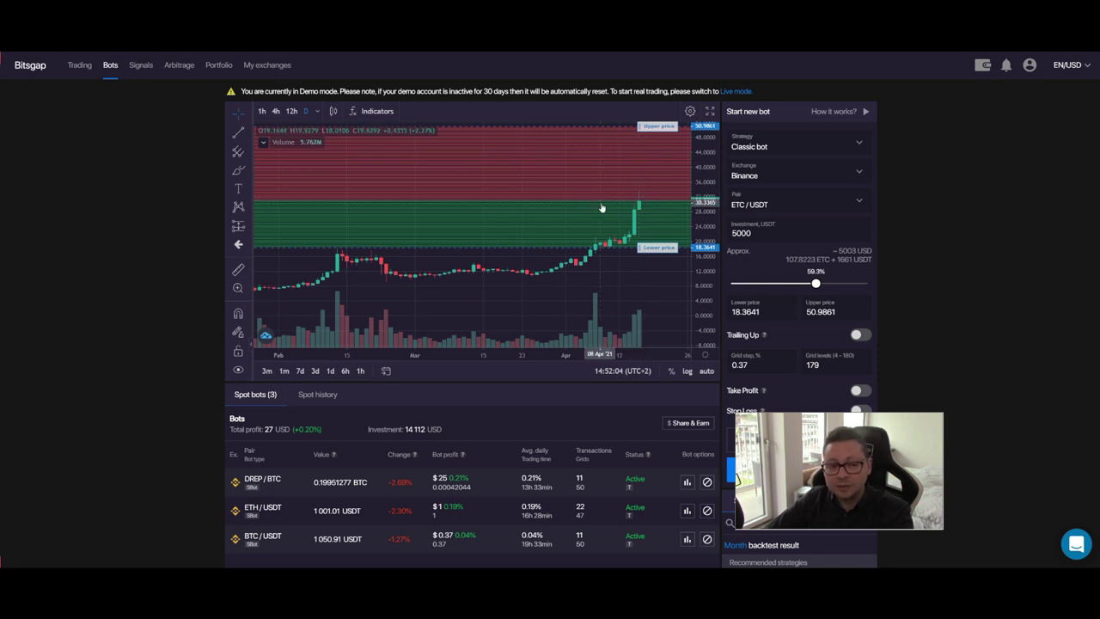
Turn on Trailing Up for the new ETC / USDT bot
{"action": "scroll", "coordinate": [600, 280], "scroll_direction": "down", "scroll_amount": 3}
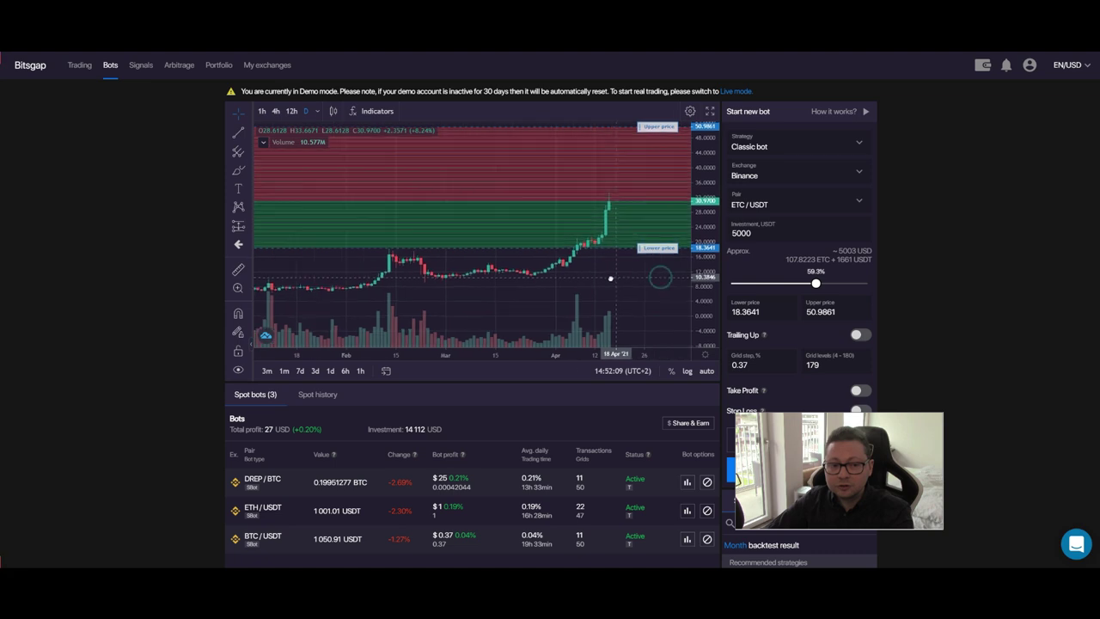
{"action": "left_click_drag", "start_coordinate": [600, 280], "coordinate": [593, 286]}
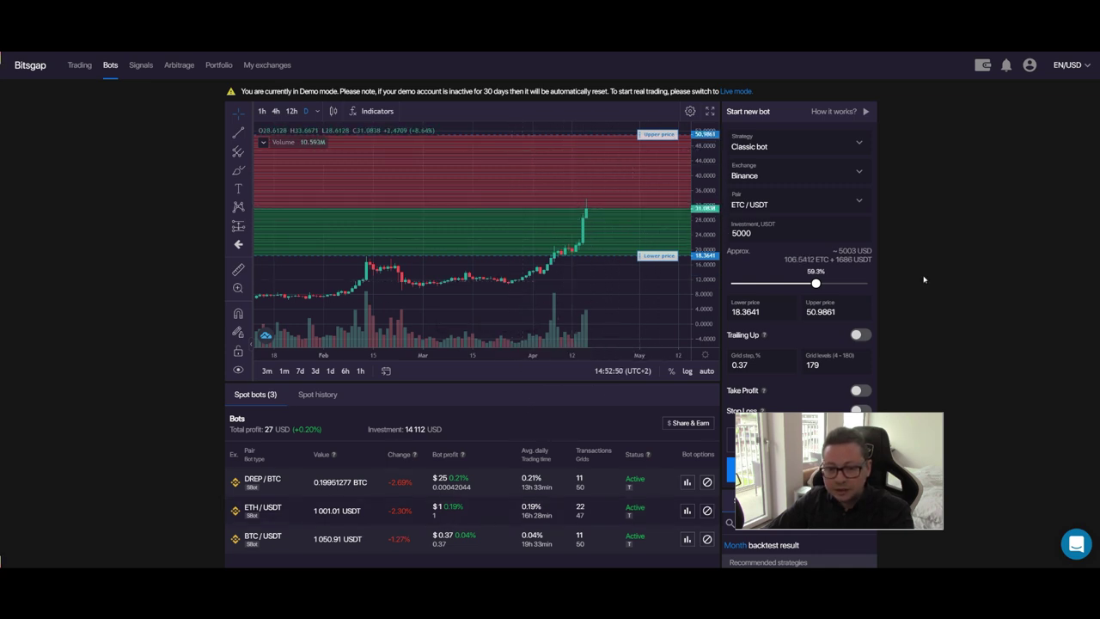
{"action": "scroll", "coordinate": [923, 277], "scroll_direction": "down", "scroll_amount": 1}
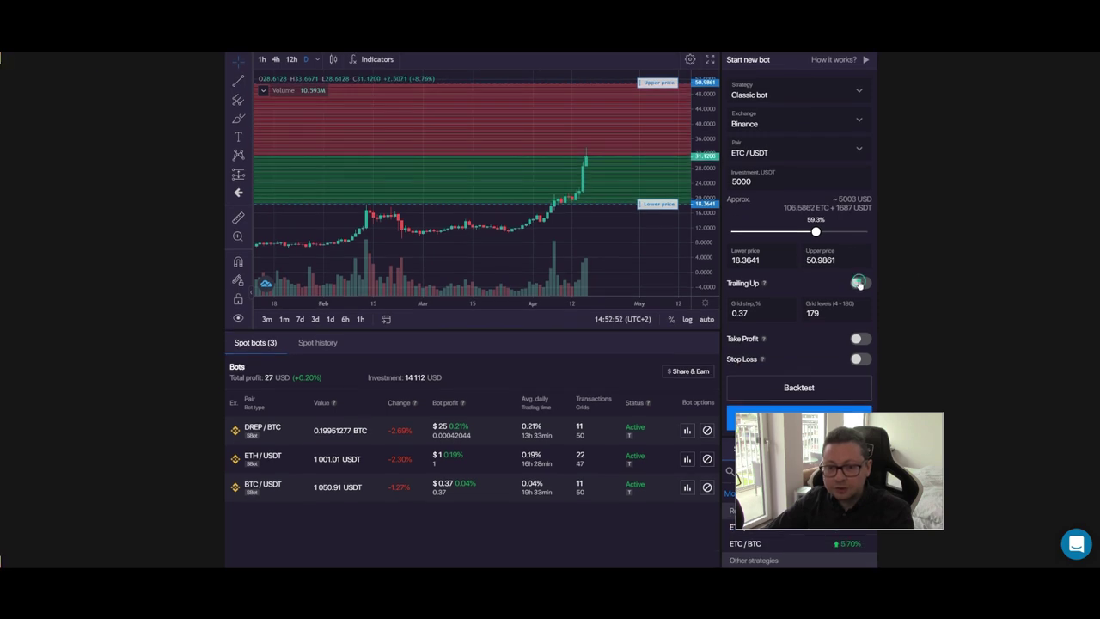
{"action": "left_click", "coordinate": [859, 284]}
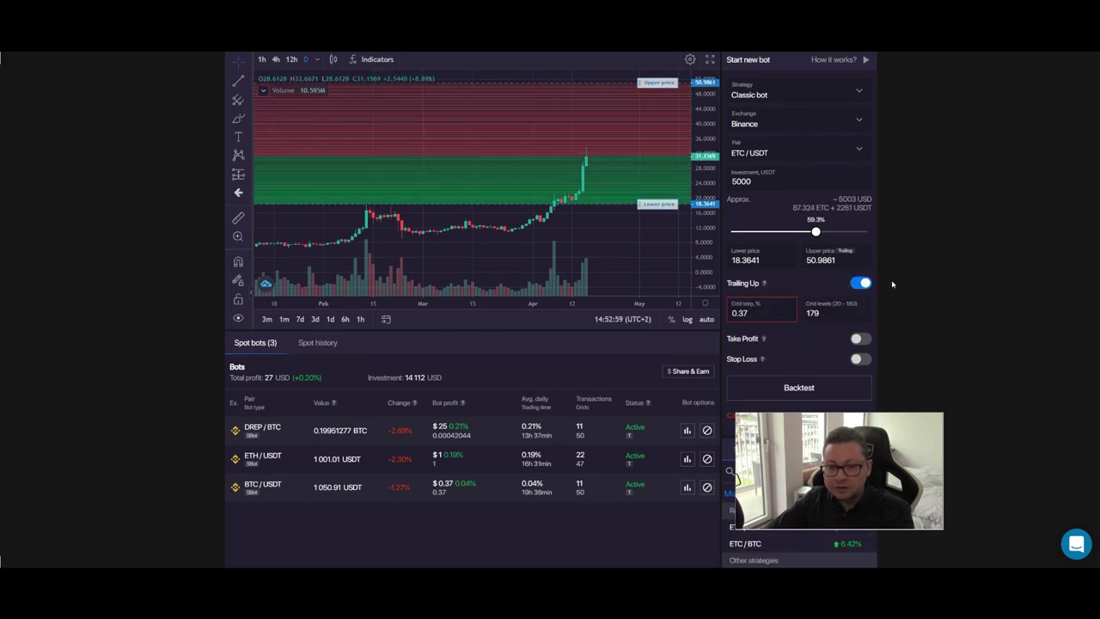
{"action": "scroll", "coordinate": [889, 283], "scroll_direction": "up", "scroll_amount": 1}
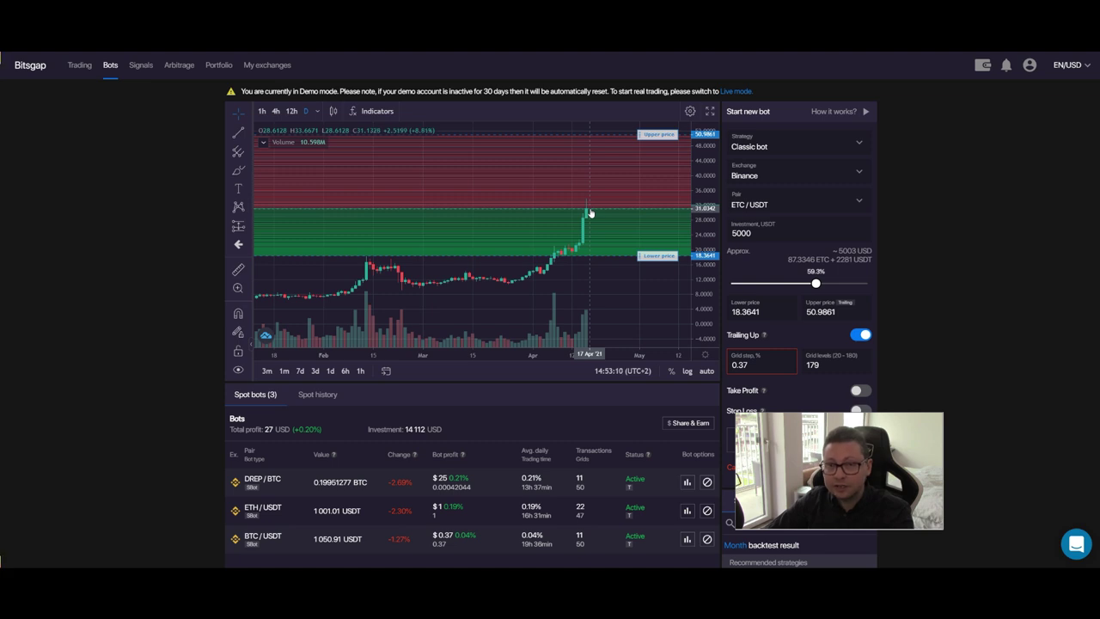
Set the bot's grid step to 0.50 %
{"action": "left_click_drag", "start_coordinate": [591, 212], "coordinate": [591, 247]}
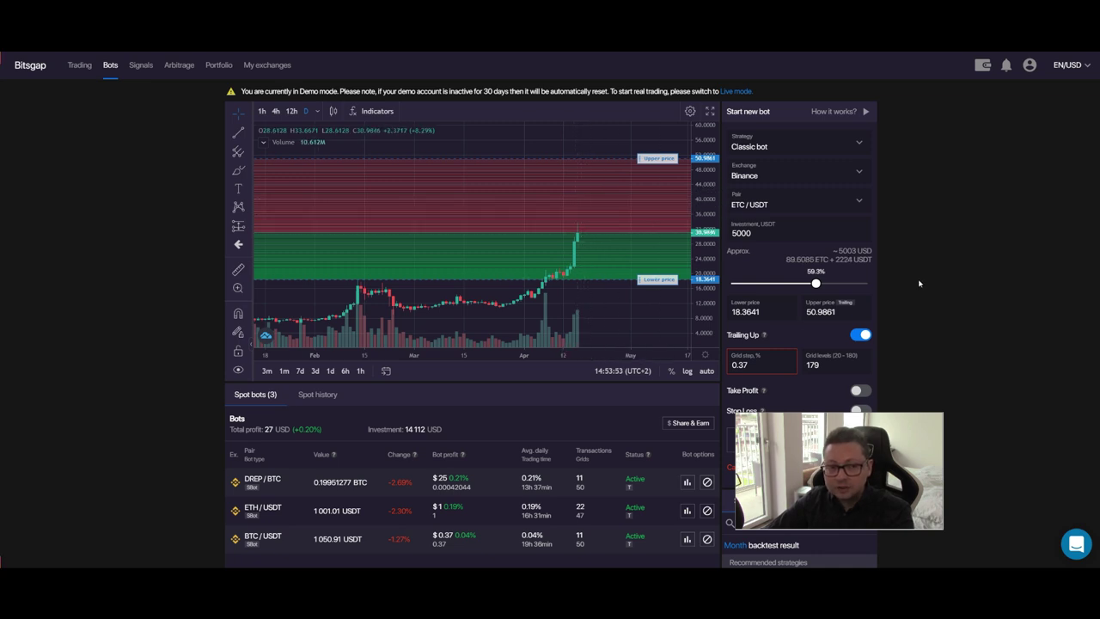
{"action": "scroll", "coordinate": [920, 283], "scroll_direction": "down", "scroll_amount": 1}
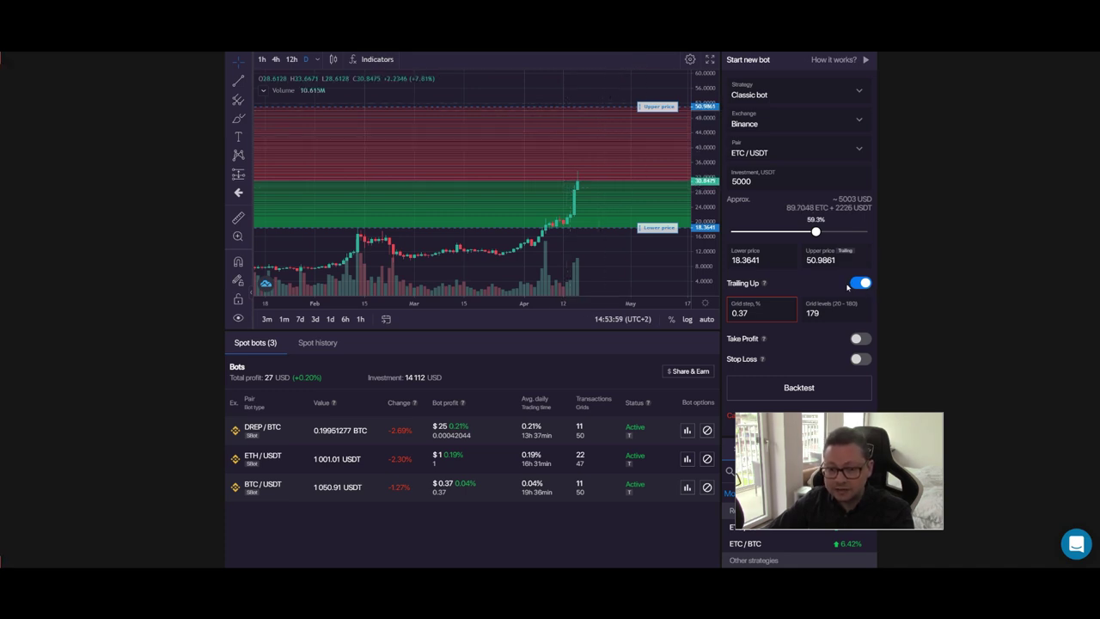
{"action": "left_click", "coordinate": [761, 313]}
{"action": "double_click", "coordinate": [762, 313]}
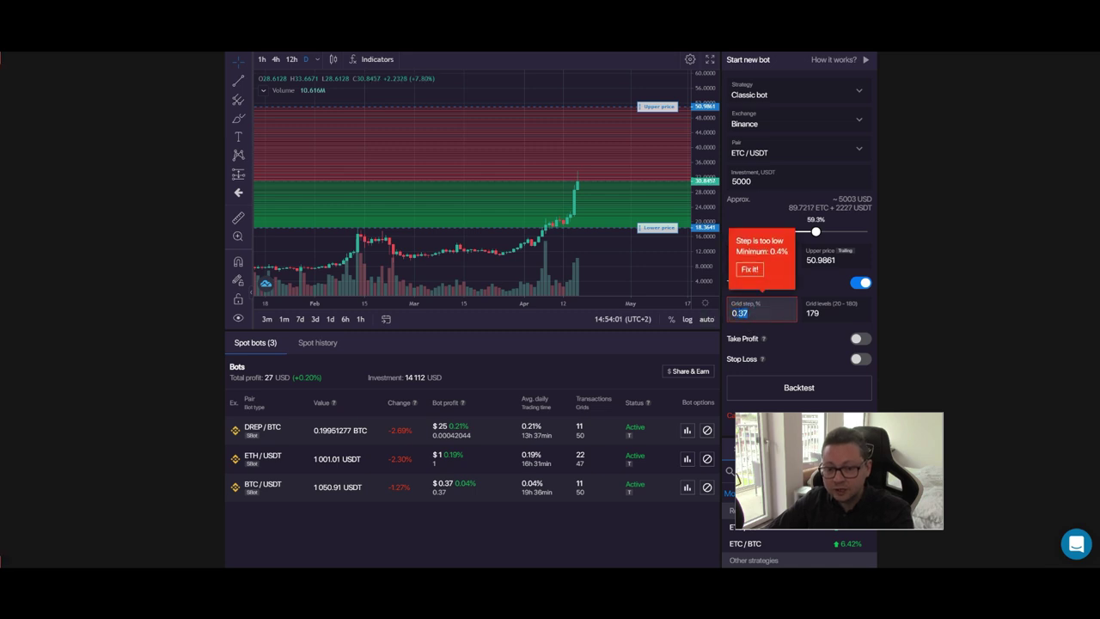
{"action": "type", "text": "0.50"}
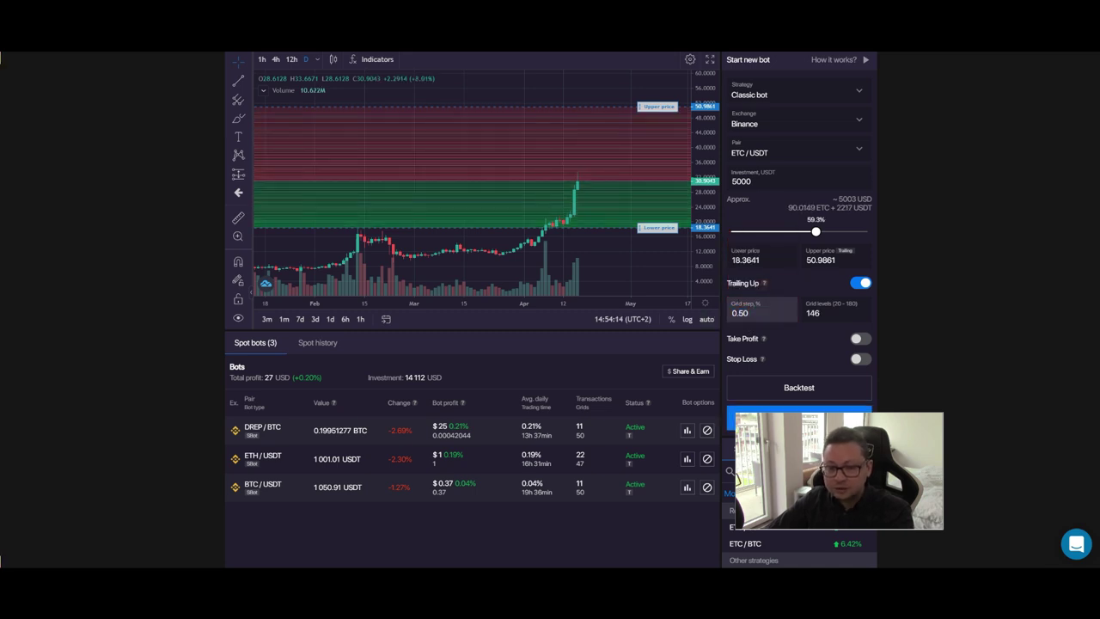
Set the number of grid levels to 150
{"action": "left_click_drag", "start_coordinate": [704, 208], "coordinate": [684, 169]}
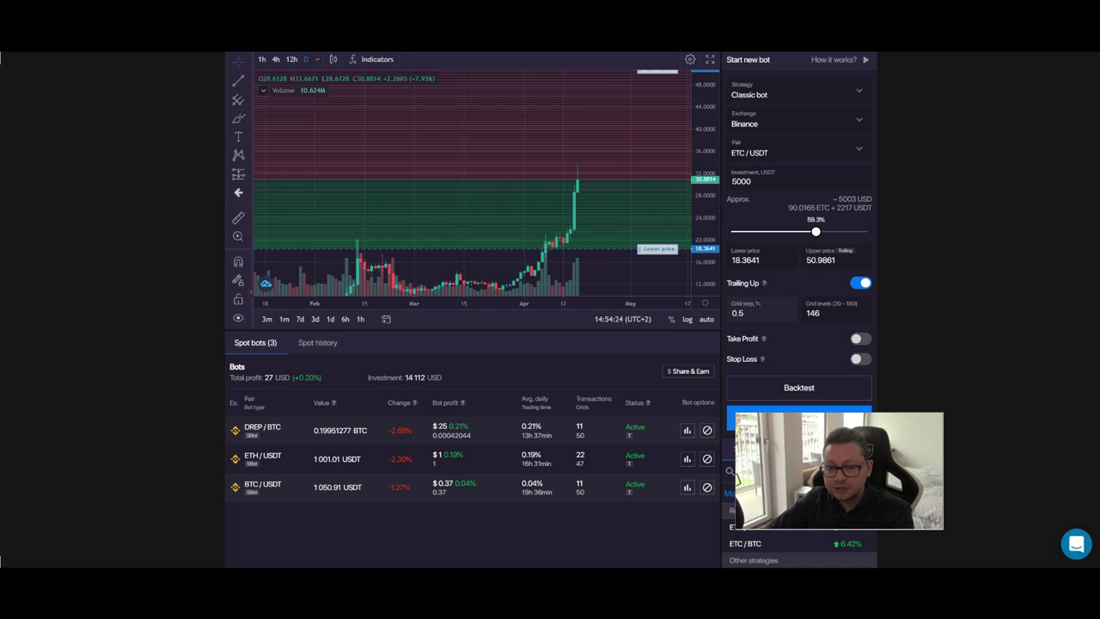
{"action": "double_click", "coordinate": [812, 313]}
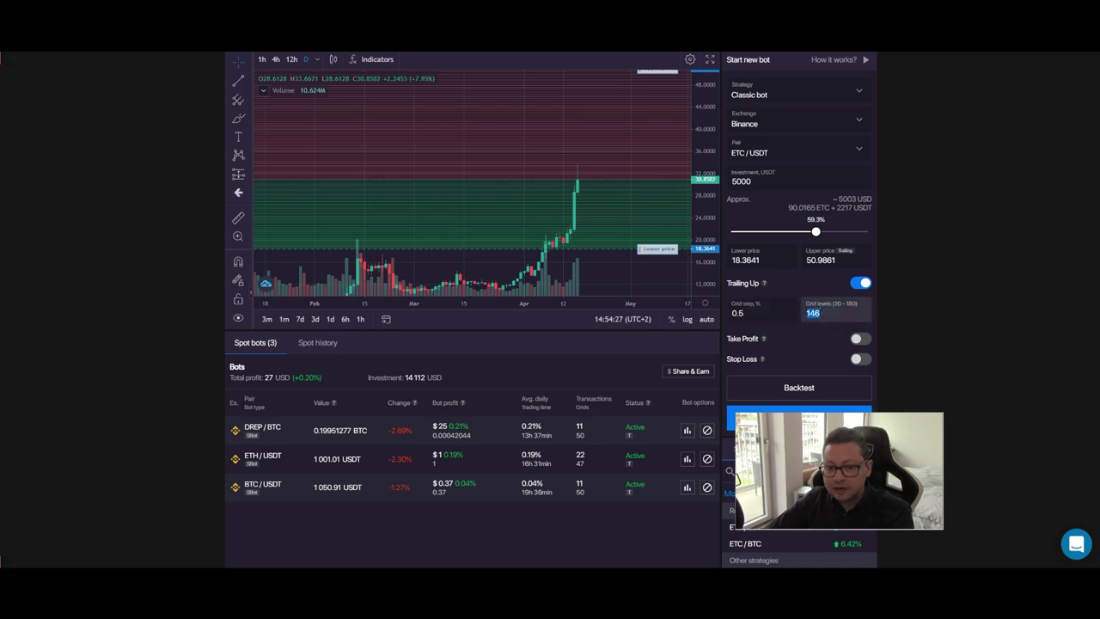
{"action": "type", "text": "150"}
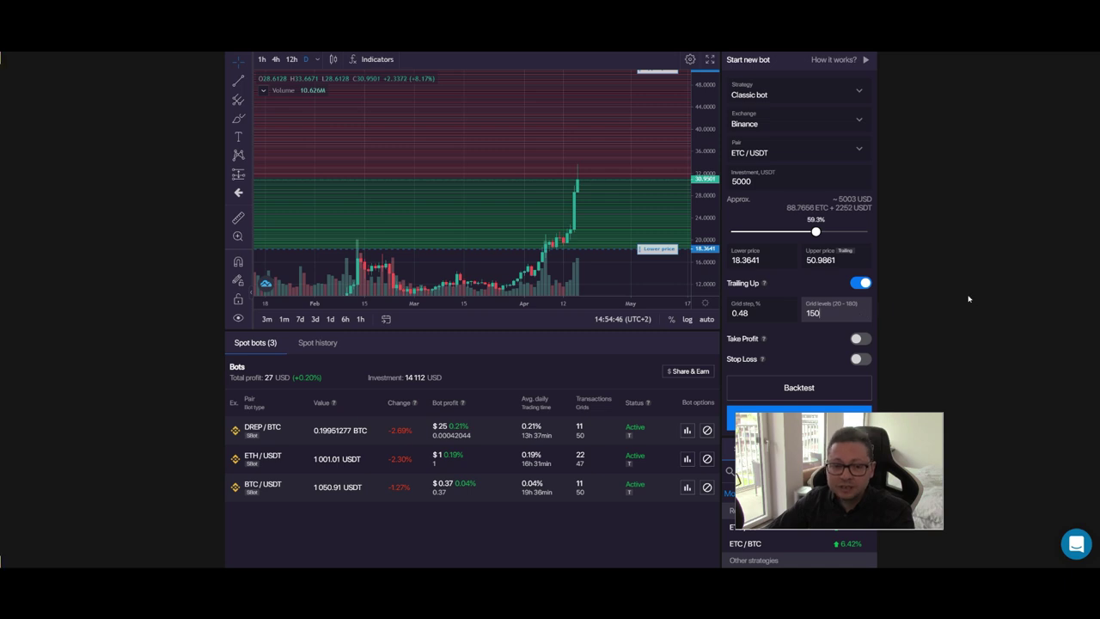
Rescale and zoom out the ETC / USDT chart to view the whole bot grid with a longer price history
{"action": "scroll", "coordinate": [968, 298], "scroll_direction": "up", "scroll_amount": 1}
{"action": "left_click", "coordinate": [847, 151]}
{"action": "left_click", "coordinate": [924, 176]}
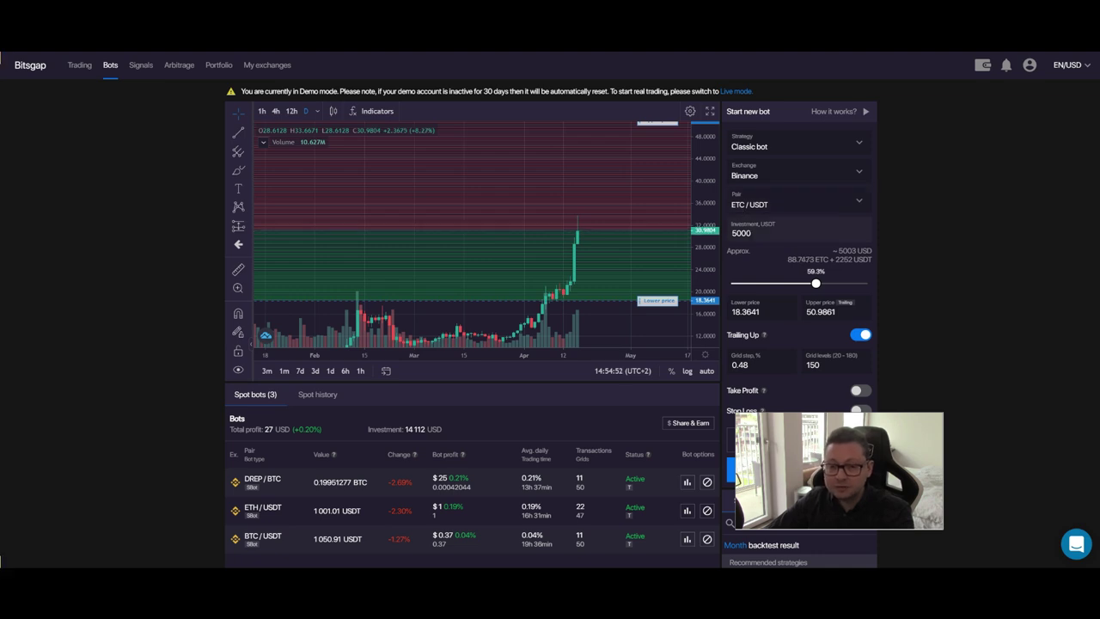
{"action": "scroll", "coordinate": [679, 185], "scroll_direction": "down", "scroll_amount": 4}
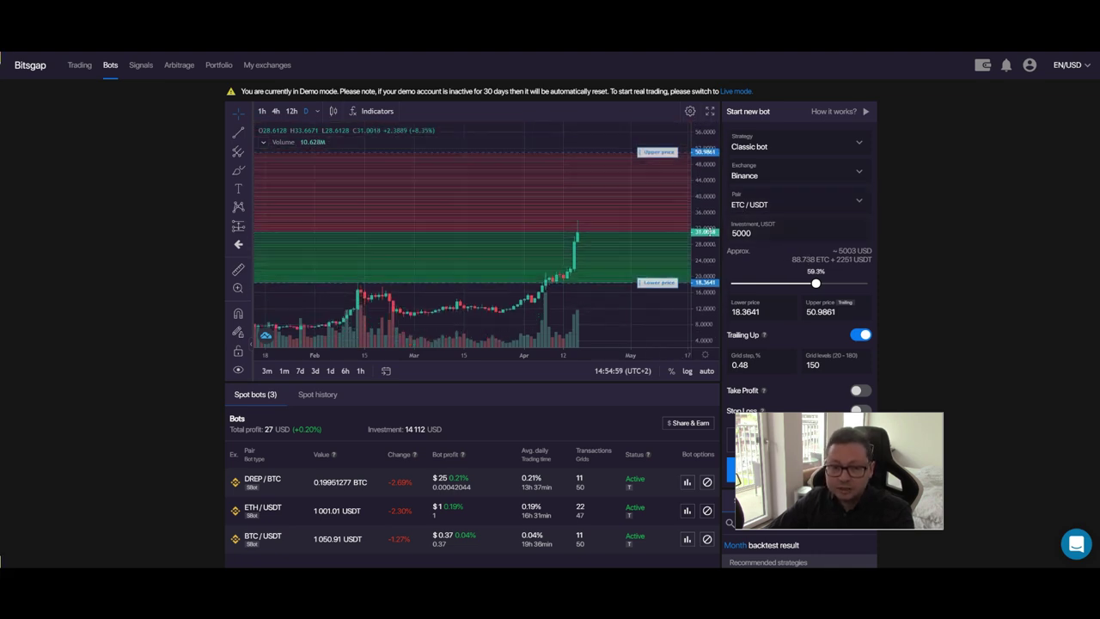
{"action": "scroll", "coordinate": [576, 250], "scroll_direction": "down", "scroll_amount": 1}
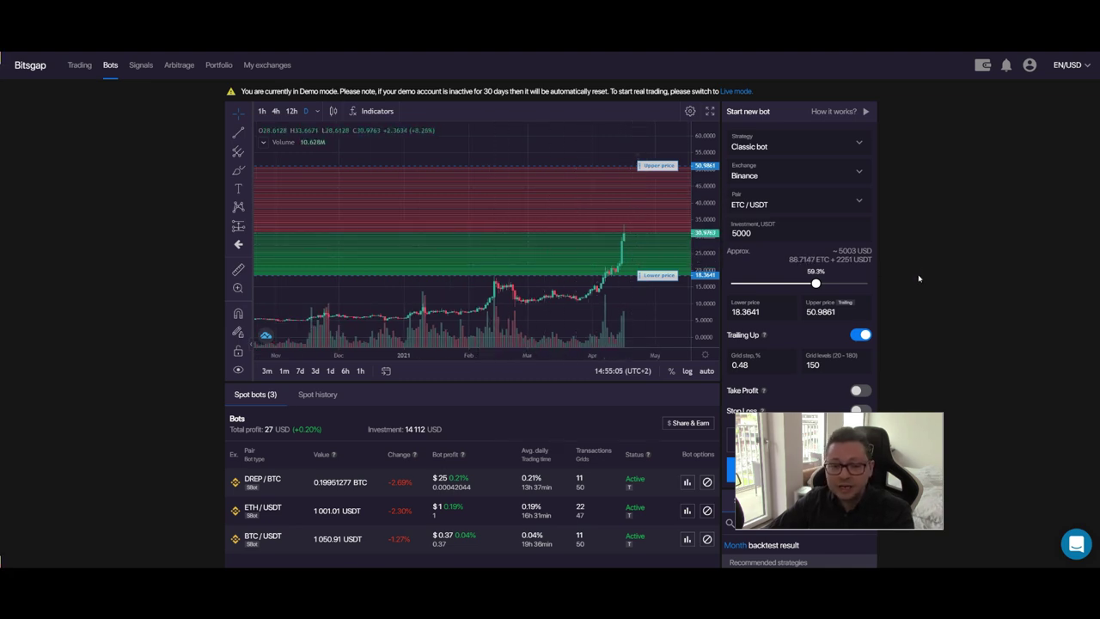
Start the configured ETC / USDT bot and approve buying the required ETC at the market price
{"action": "scroll", "coordinate": [919, 279], "scroll_direction": "down", "scroll_amount": 3}
{"action": "scroll", "coordinate": [921, 293], "scroll_direction": "up", "scroll_amount": 2}
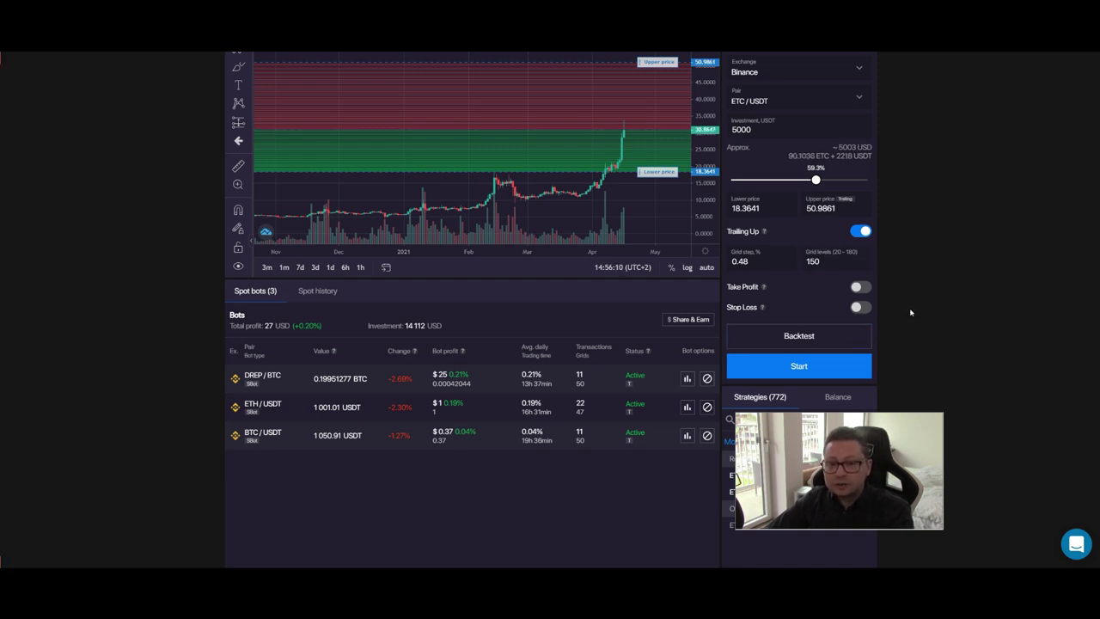
{"action": "scroll", "coordinate": [912, 313], "scroll_direction": "up", "scroll_amount": 2}
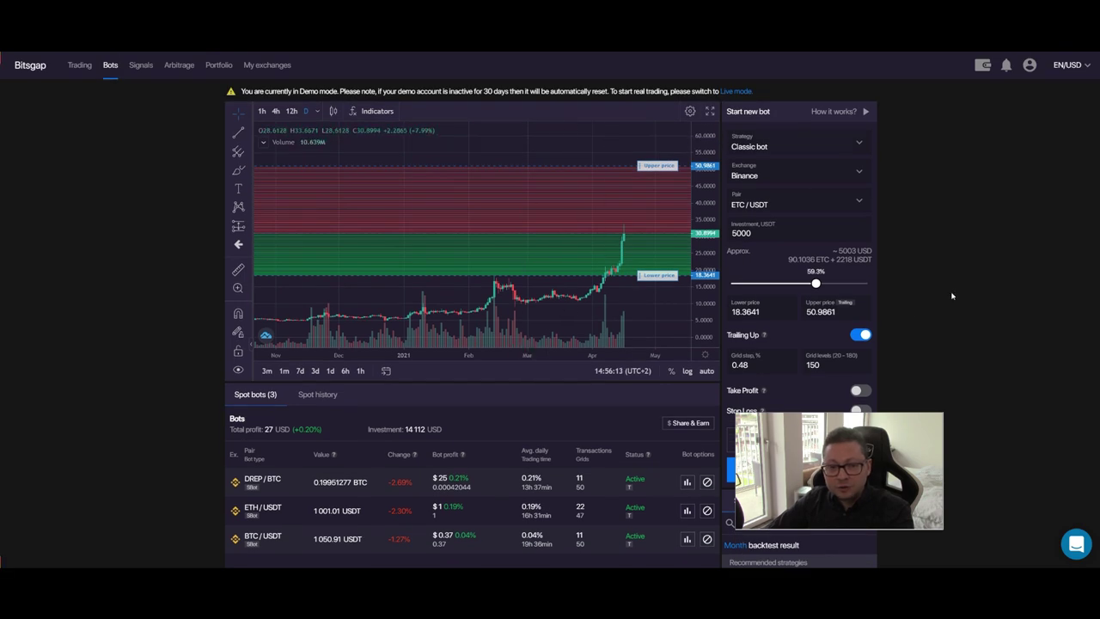
{"action": "scroll", "coordinate": [937, 297], "scroll_direction": "down", "scroll_amount": 3}
{"action": "left_click", "coordinate": [803, 320]}
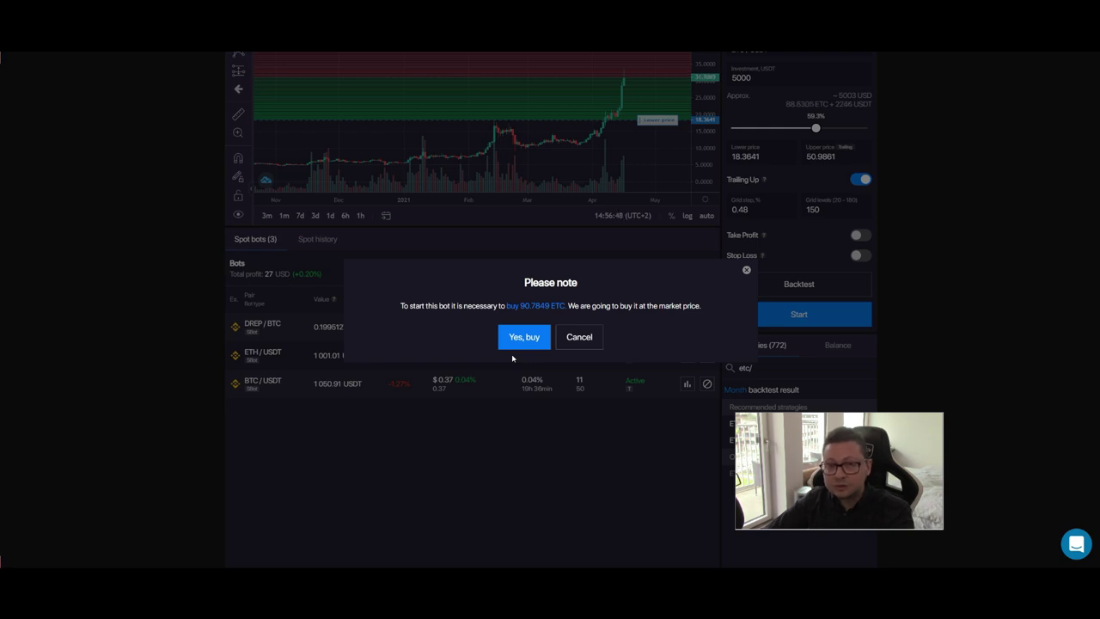
{"action": "left_click_drag", "start_coordinate": [519, 306], "coordinate": [556, 306]}
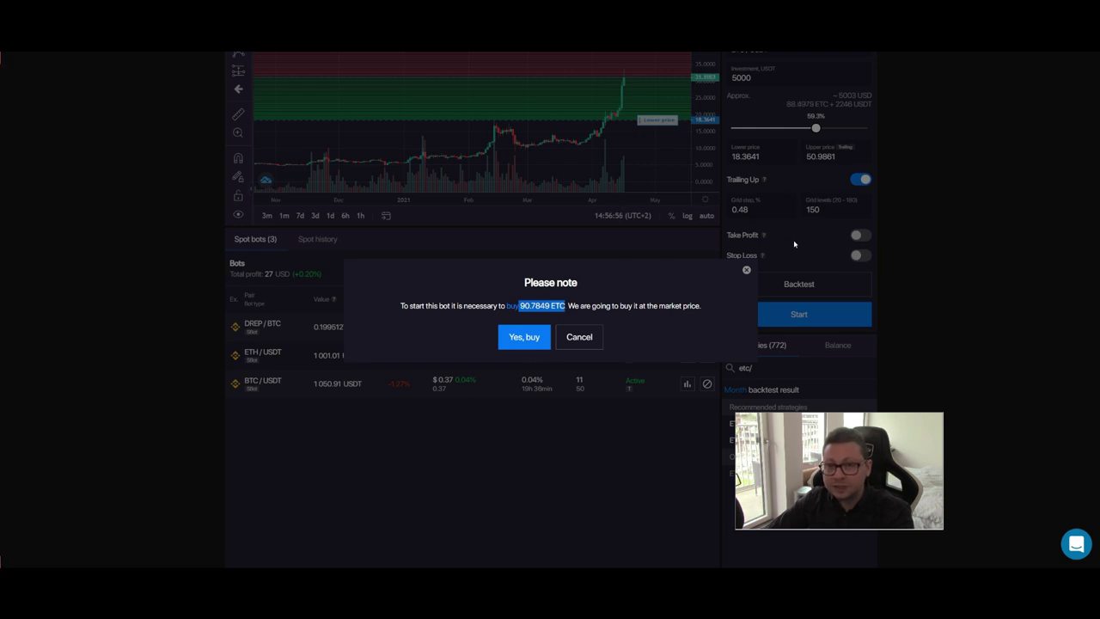
{"action": "left_click", "coordinate": [520, 338]}
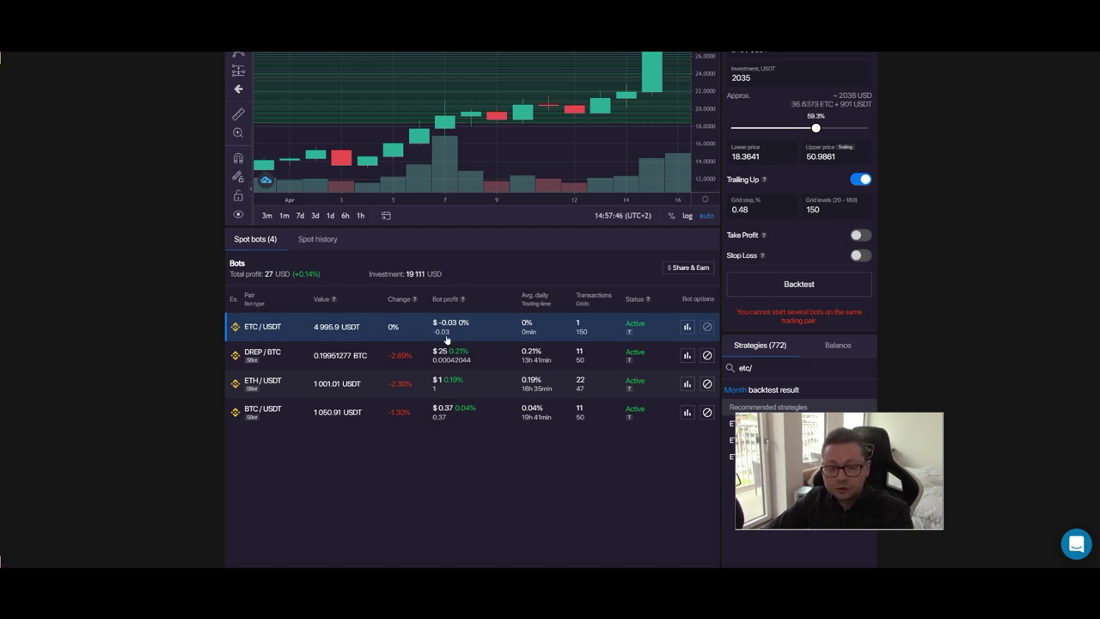
Examine the new ETC / USDT bot's chart and the profit, change and transactions of all active demo bots
{"action": "scroll", "coordinate": [516, 369], "scroll_direction": "up", "scroll_amount": 3}
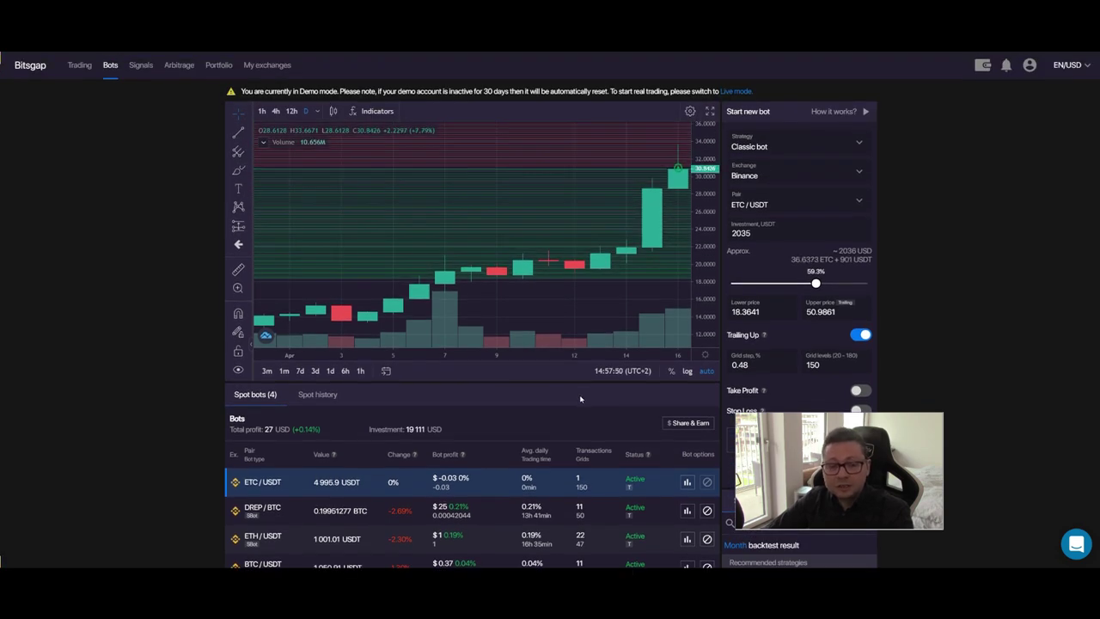
{"action": "scroll", "coordinate": [581, 399], "scroll_direction": "down", "scroll_amount": 3}
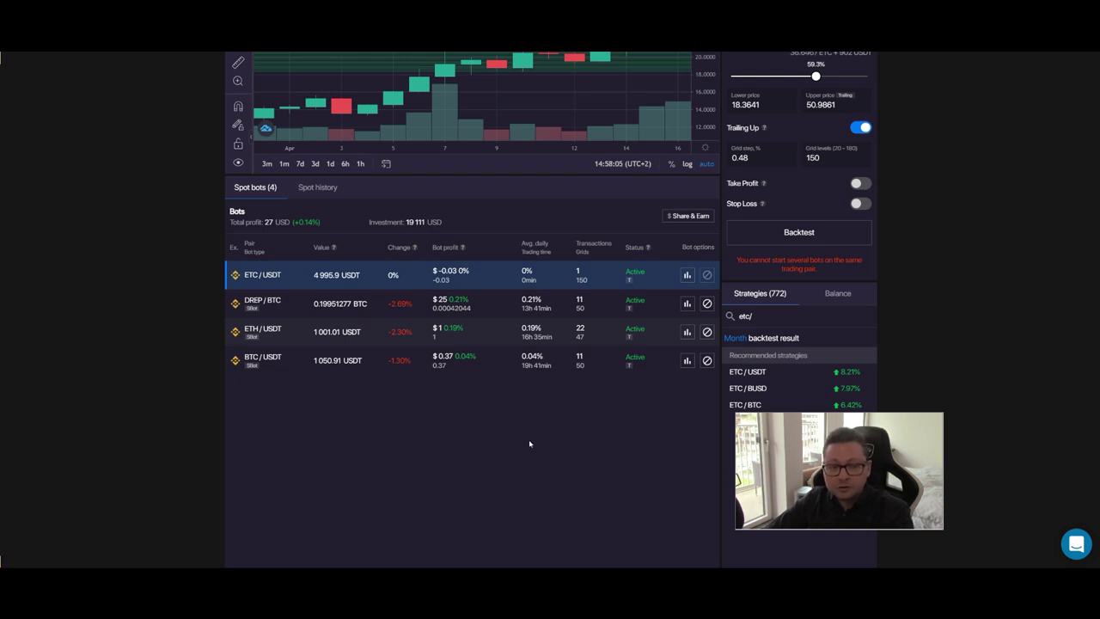
{"action": "scroll", "coordinate": [529, 439], "scroll_direction": "up", "scroll_amount": 3}
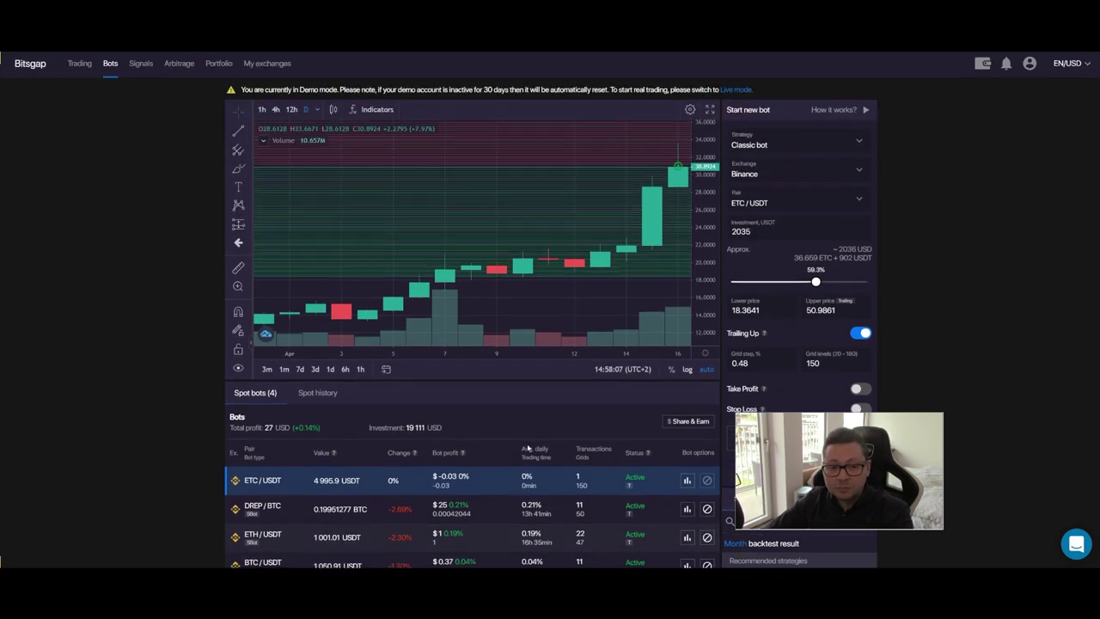
{"action": "scroll", "coordinate": [528, 447], "scroll_direction": "down", "scroll_amount": 3}
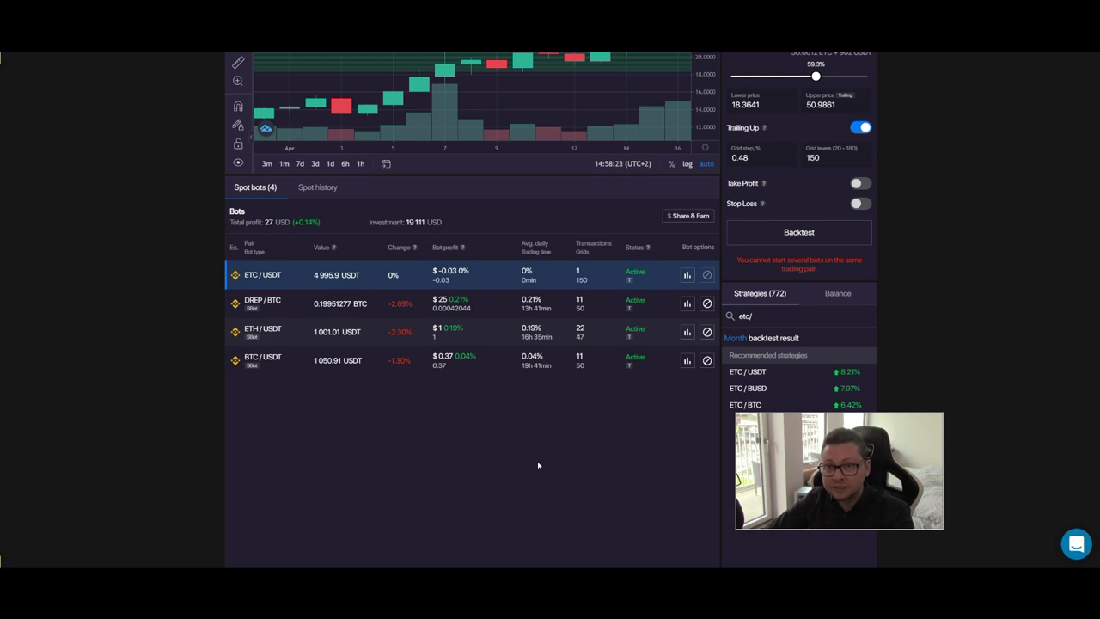
{"action": "scroll", "coordinate": [538, 465], "scroll_direction": "up", "scroll_amount": 5}
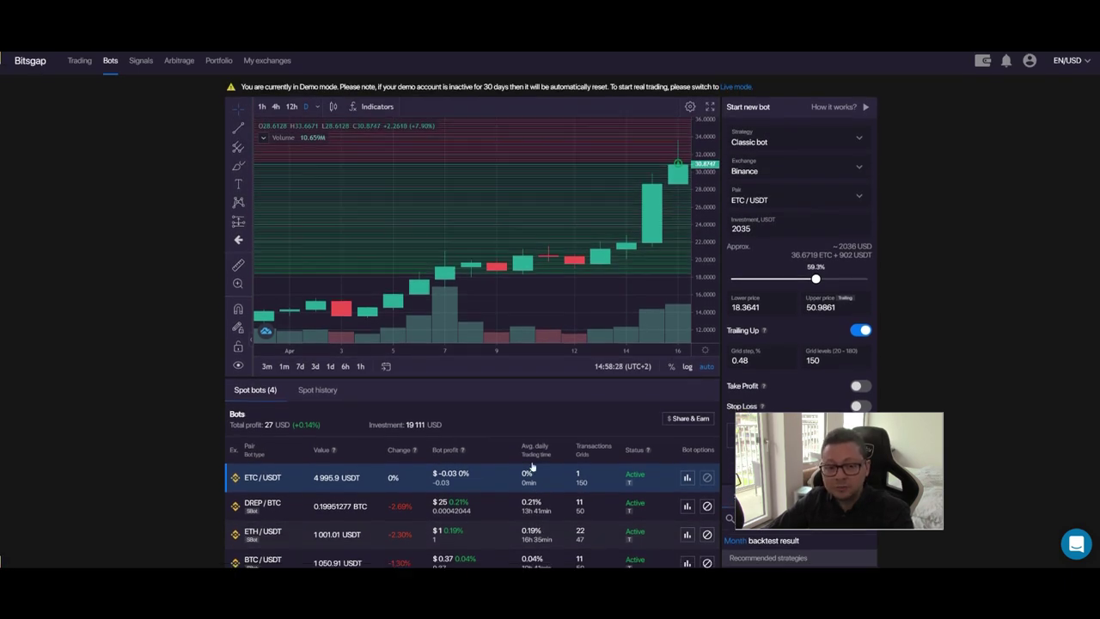
{"action": "scroll", "coordinate": [533, 465], "scroll_direction": "down", "scroll_amount": 5}
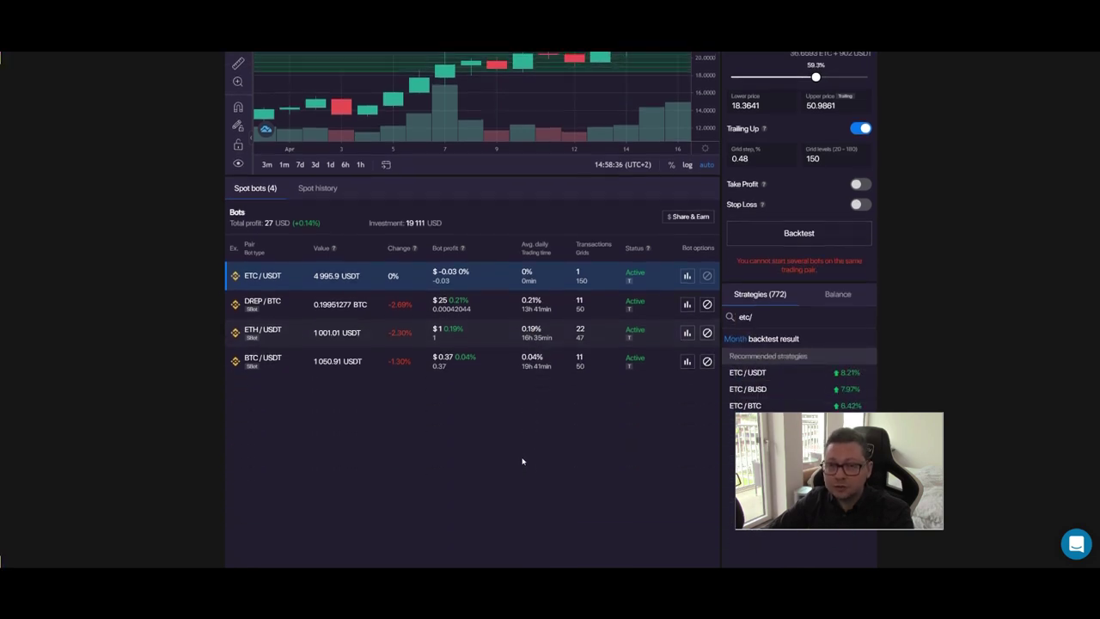
{"action": "scroll", "coordinate": [522, 462], "scroll_direction": "up", "scroll_amount": 6}
{"action": "scroll", "coordinate": [528, 395], "scroll_direction": "down", "scroll_amount": 3}
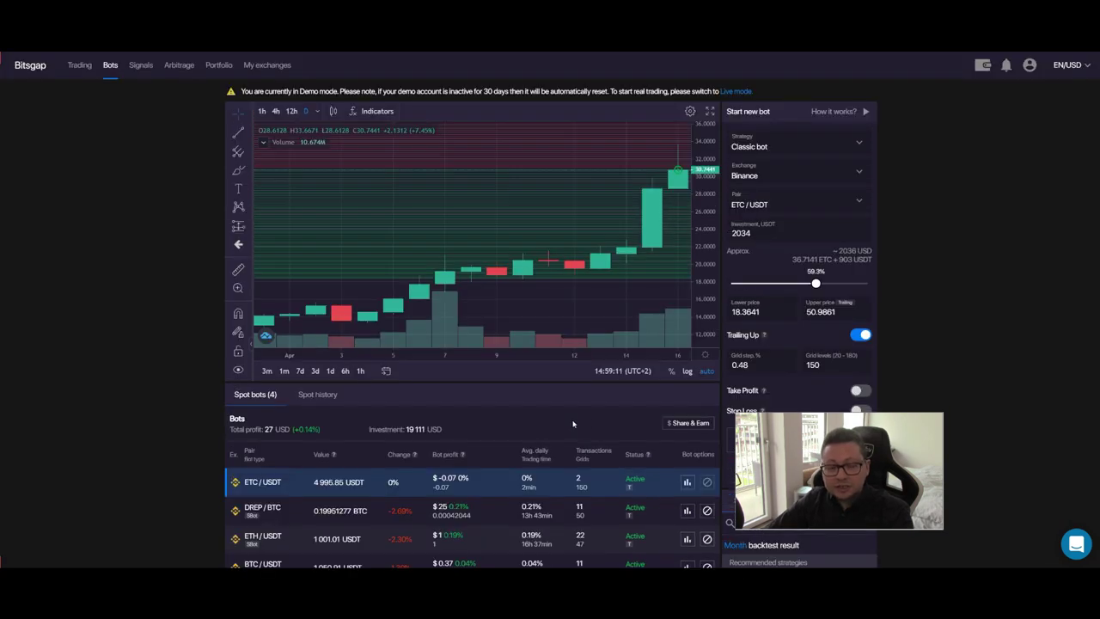
{"action": "scroll", "coordinate": [576, 424], "scroll_direction": "down", "scroll_amount": 3}
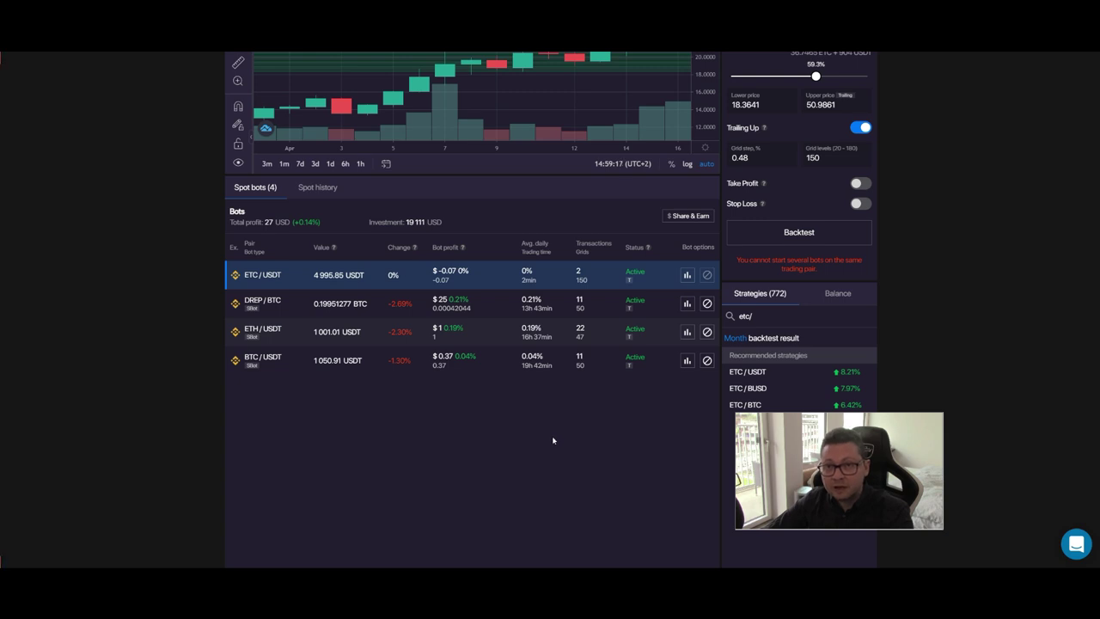
{"action": "scroll", "coordinate": [552, 440], "scroll_direction": "up", "scroll_amount": 3}
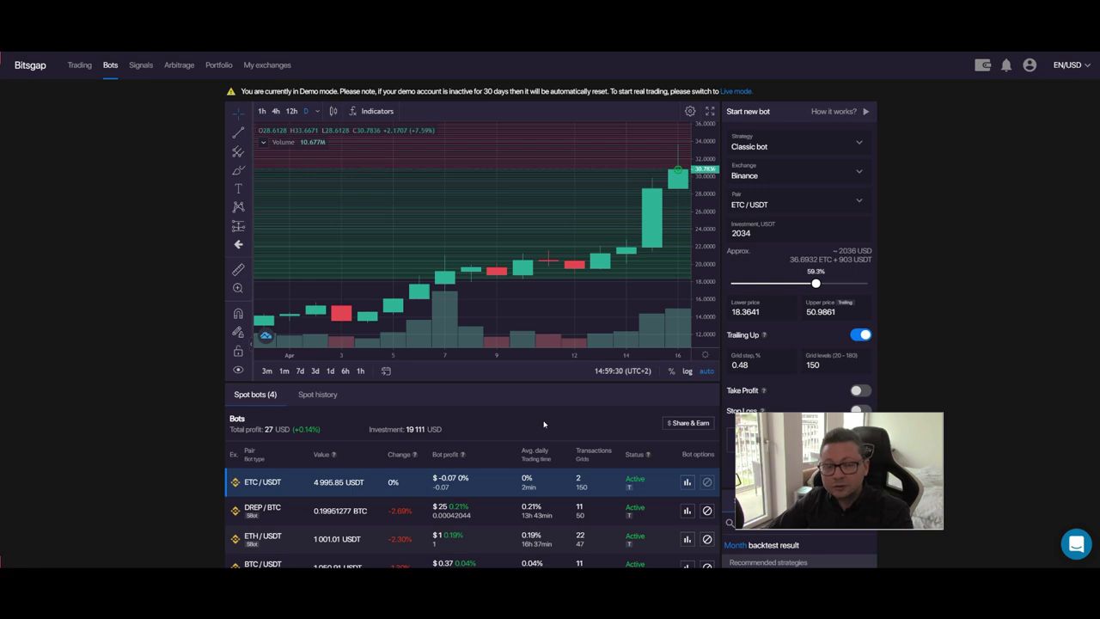
{"action": "scroll", "coordinate": [560, 413], "scroll_direction": "down", "scroll_amount": 3}
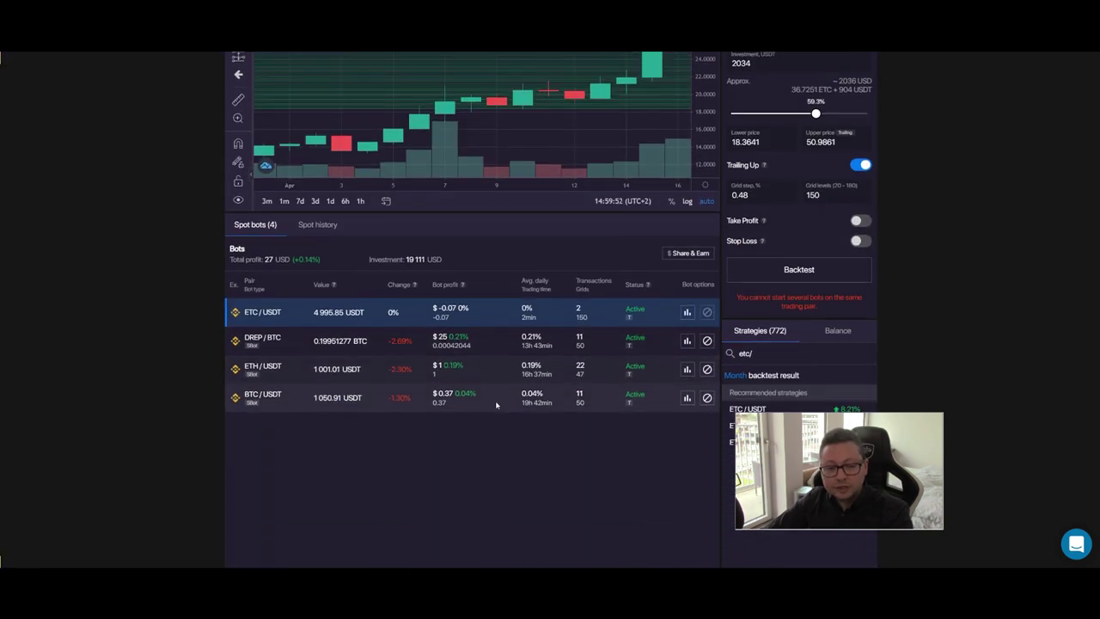
{"action": "scroll", "coordinate": [496, 405], "scroll_direction": "down", "scroll_amount": 1}
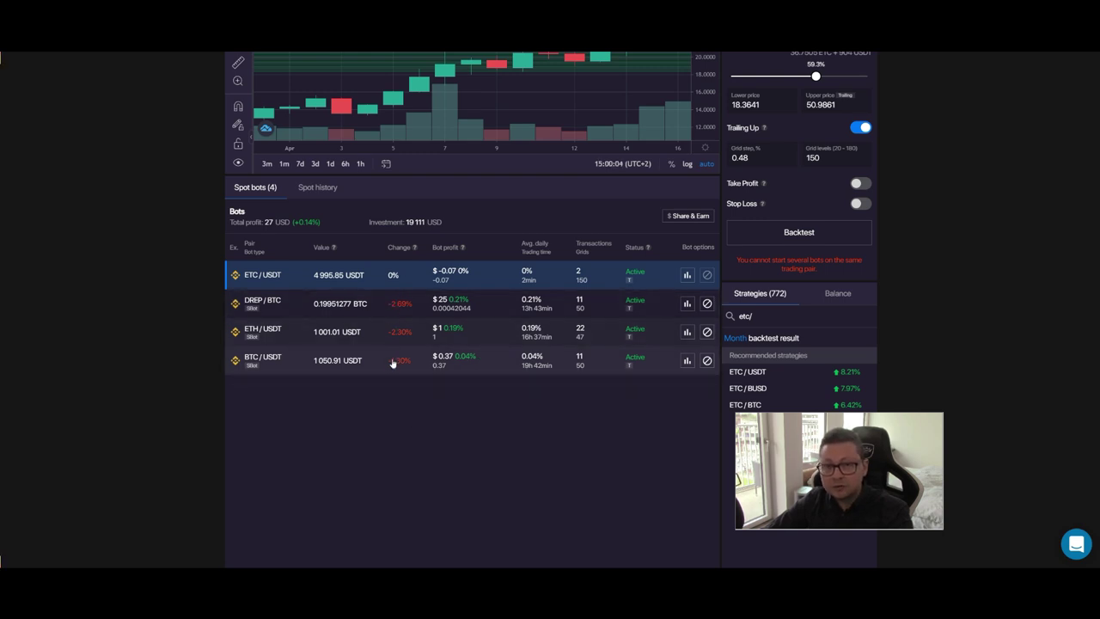
{"action": "scroll", "coordinate": [543, 401], "scroll_direction": "up", "scroll_amount": 5}
{"action": "scroll", "coordinate": [602, 267], "scroll_direction": "down", "scroll_amount": 3}
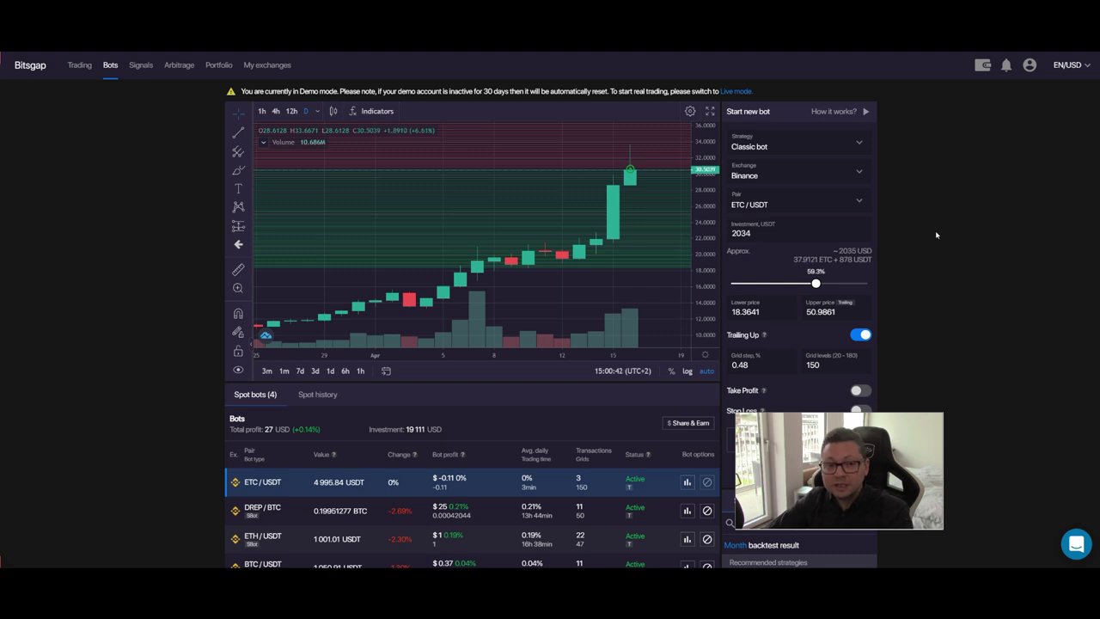
{"action": "scroll", "coordinate": [937, 235], "scroll_direction": "down", "scroll_amount": 2}
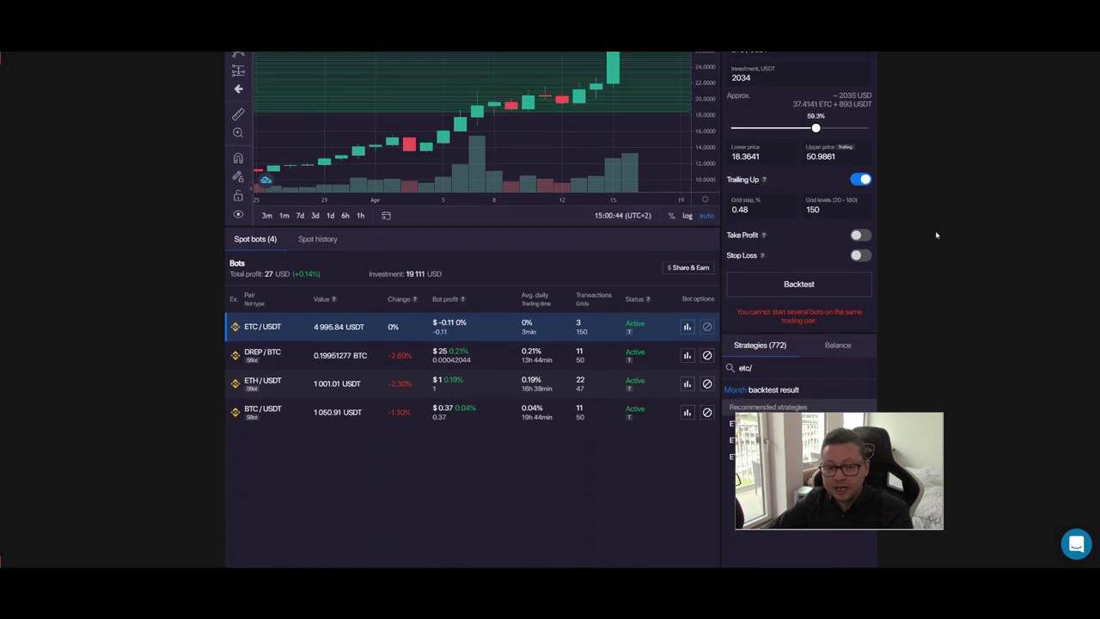
{"action": "scroll", "coordinate": [937, 235], "scroll_direction": "up", "scroll_amount": 2}
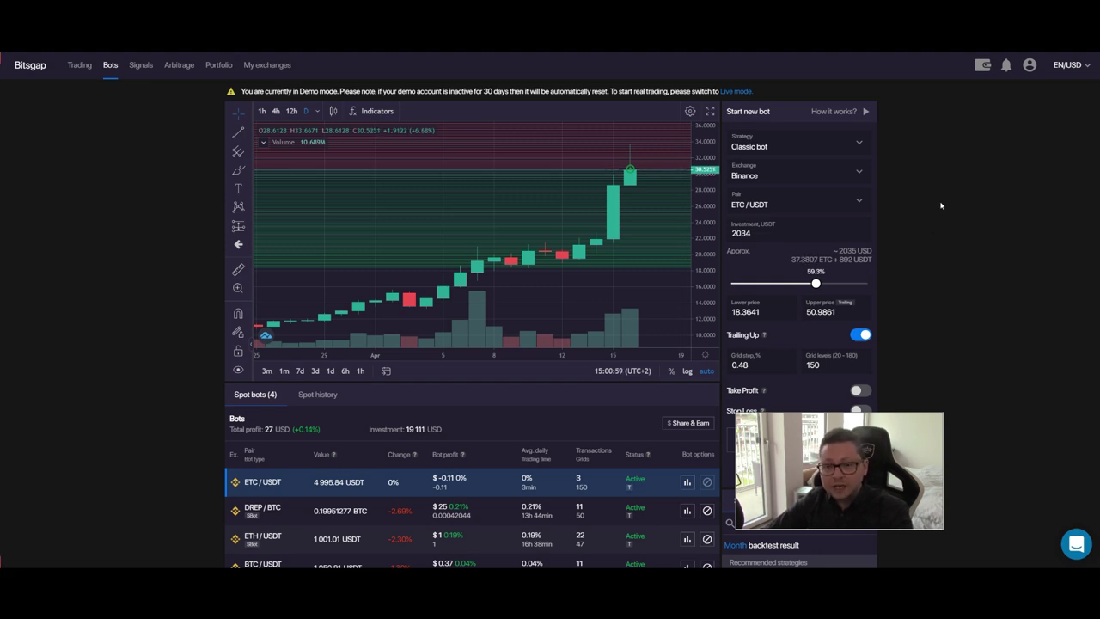
Turn off Demo mode to switch the account to live trading
{"action": "left_click", "coordinate": [1030, 67]}
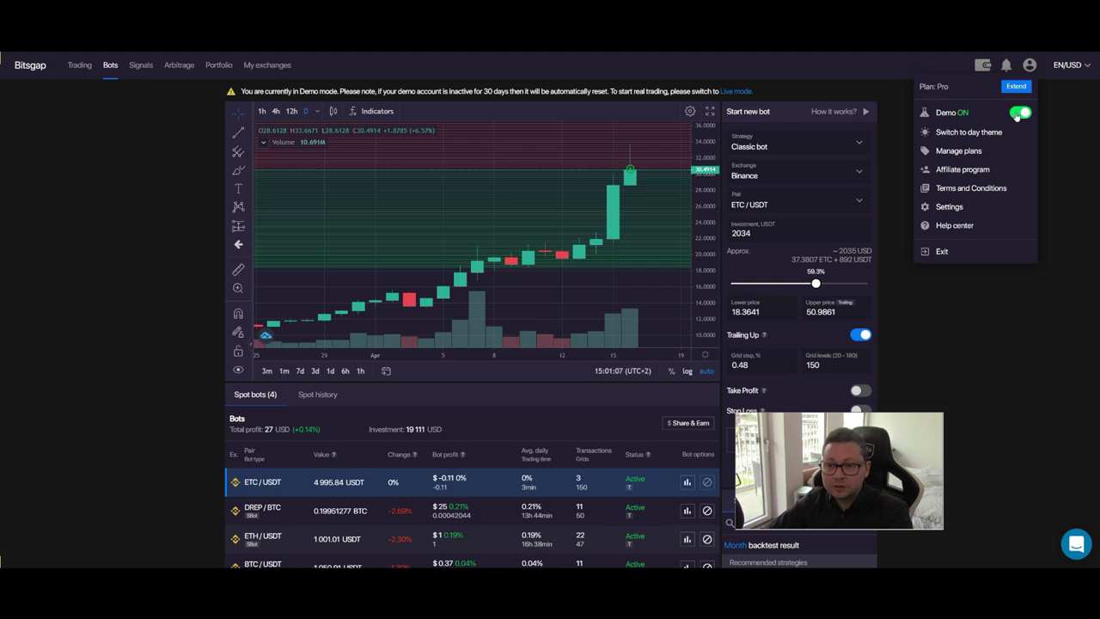
{"action": "left_click", "coordinate": [1021, 113]}
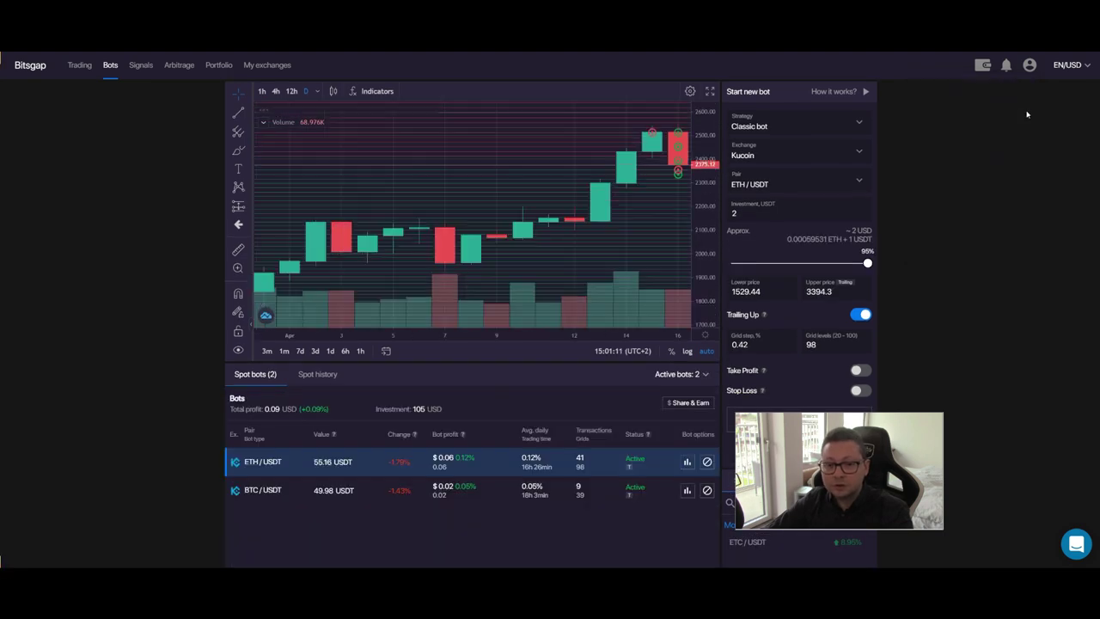
{"action": "mouse_move", "coordinate": [1030, 69]}
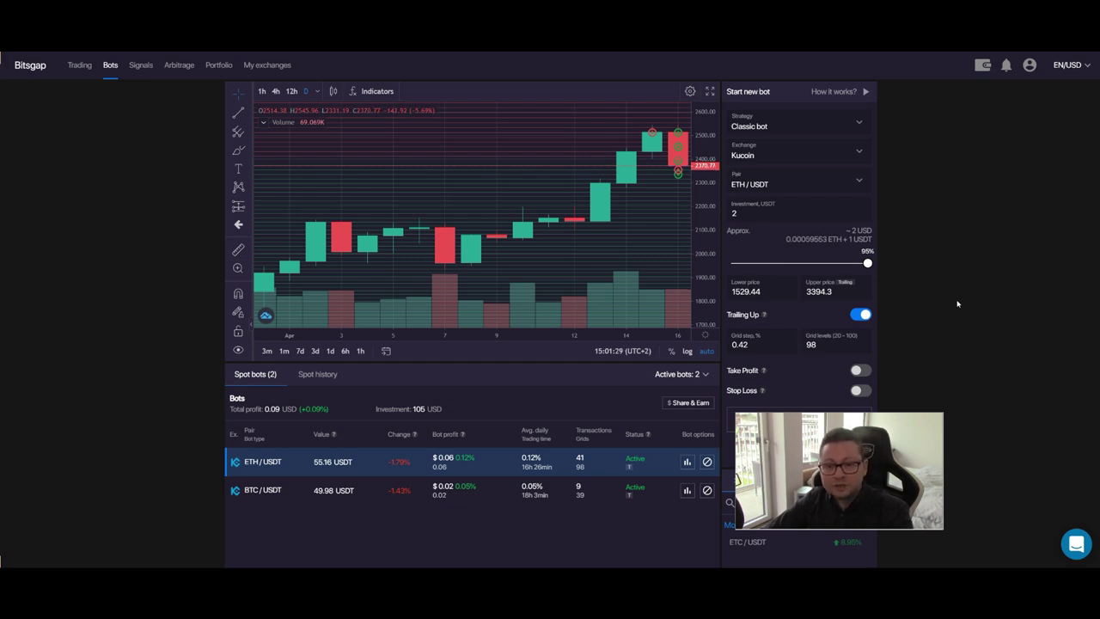
{"action": "left_click", "coordinate": [832, 125]}
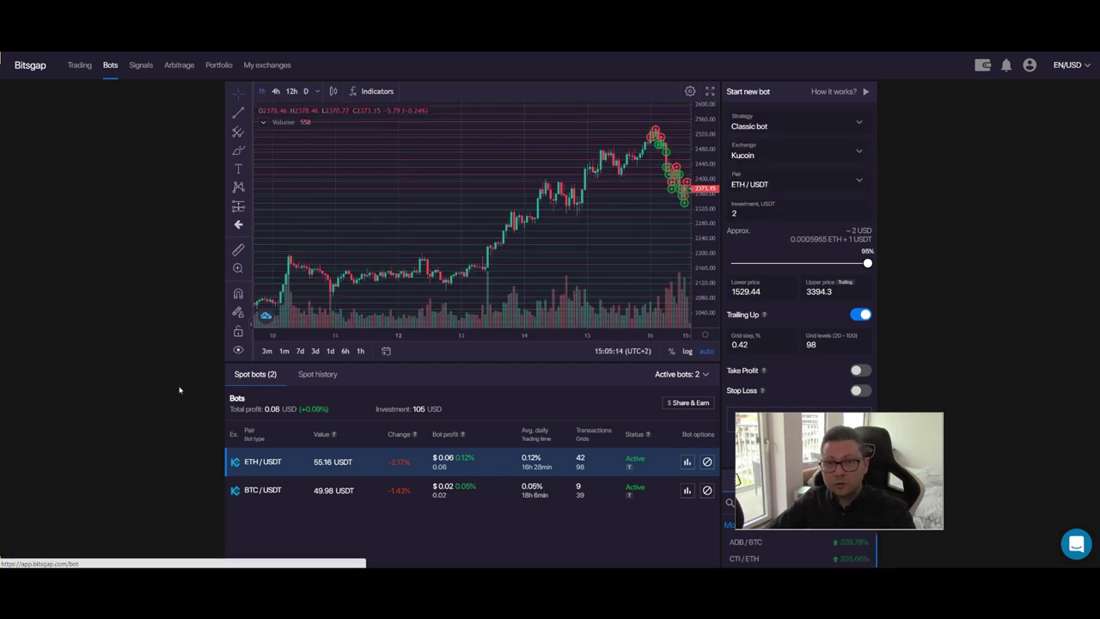
Review the live Kucoin bots and the list of strategies with their monthly backtest results
{"action": "scroll", "coordinate": [179, 390], "scroll_direction": "down", "scroll_amount": 3}
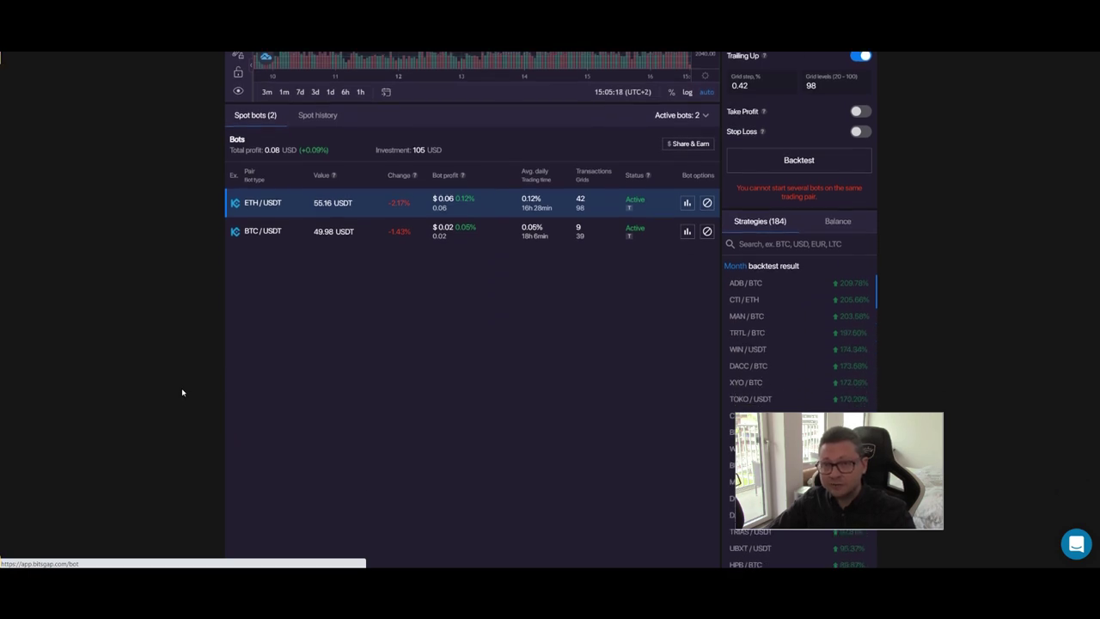
{"action": "scroll", "coordinate": [314, 388], "scroll_direction": "up", "scroll_amount": 3}
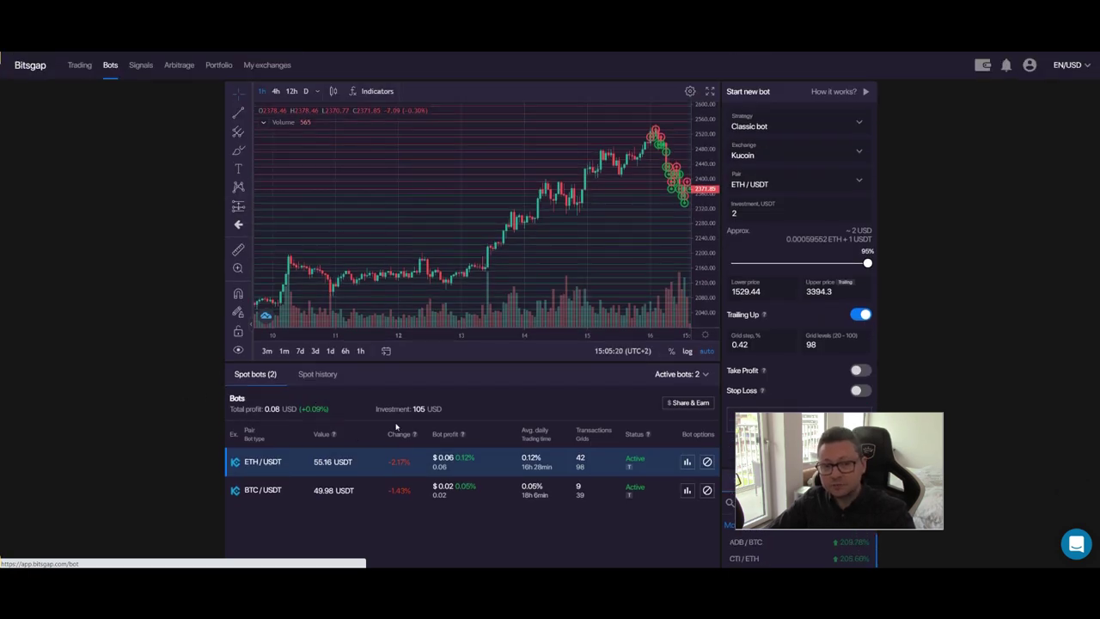
{"action": "scroll", "coordinate": [529, 368], "scroll_direction": "down", "scroll_amount": 3}
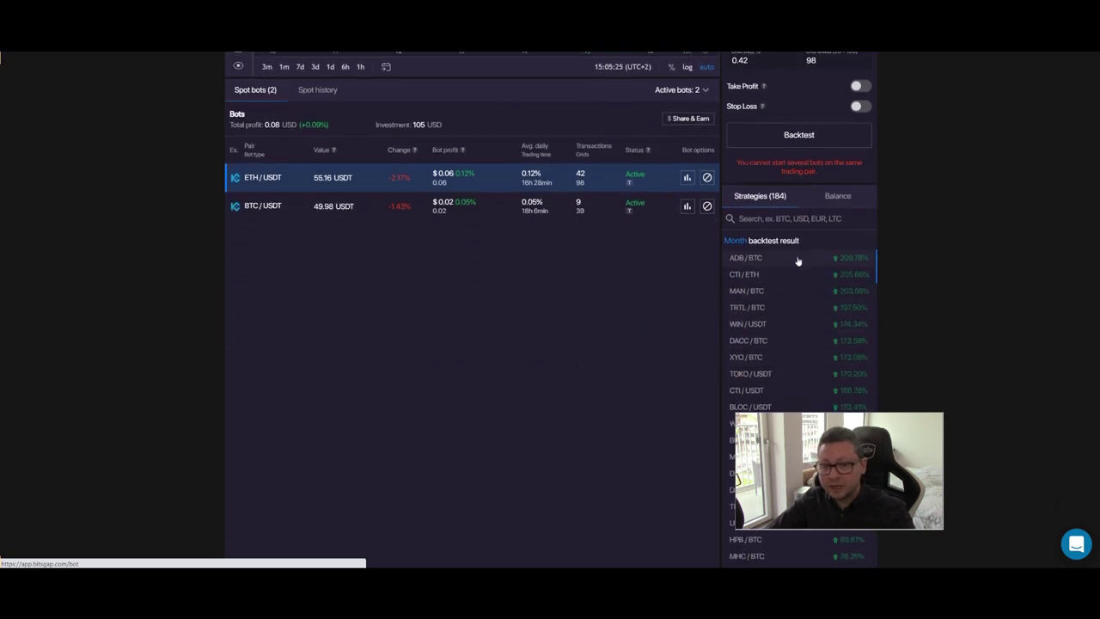
{"action": "scroll", "coordinate": [495, 392], "scroll_direction": "up", "scroll_amount": 1}
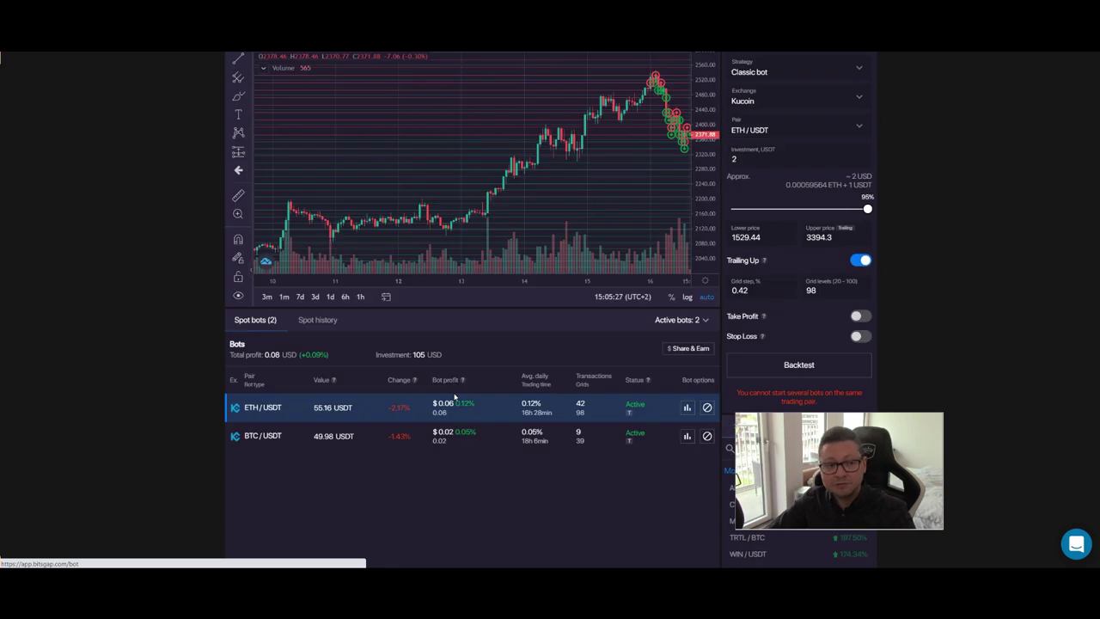
{"action": "scroll", "coordinate": [494, 392], "scroll_direction": "up", "scroll_amount": 2}
View the trading signals for all exchanges, and return to the bots to look over the backtested strategies
{"action": "left_click", "coordinate": [141, 66]}
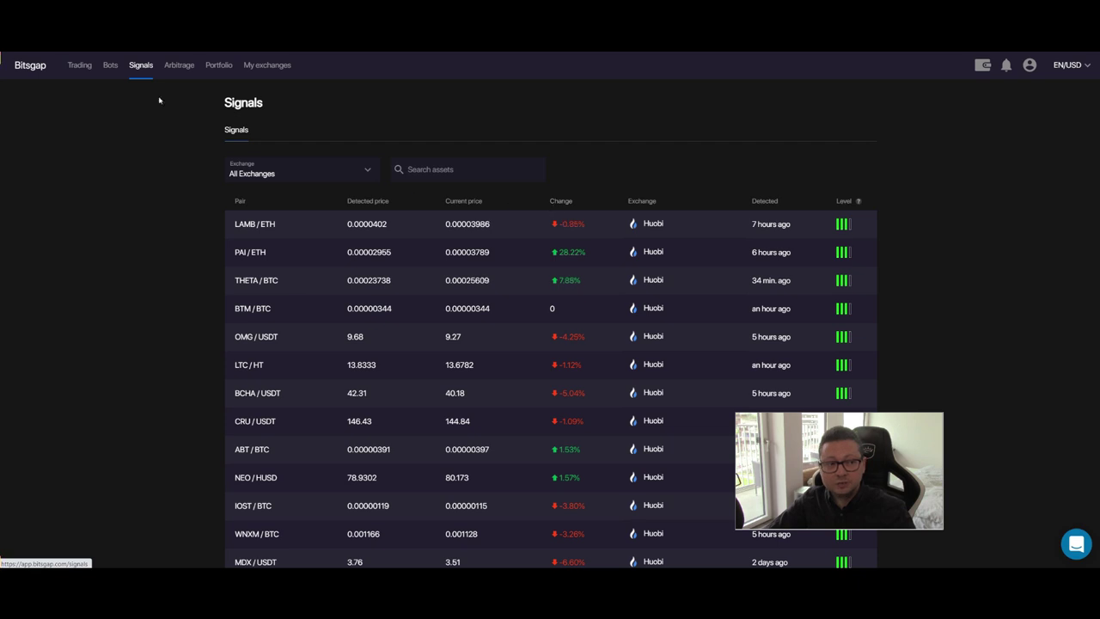
{"action": "left_click", "coordinate": [110, 66]}
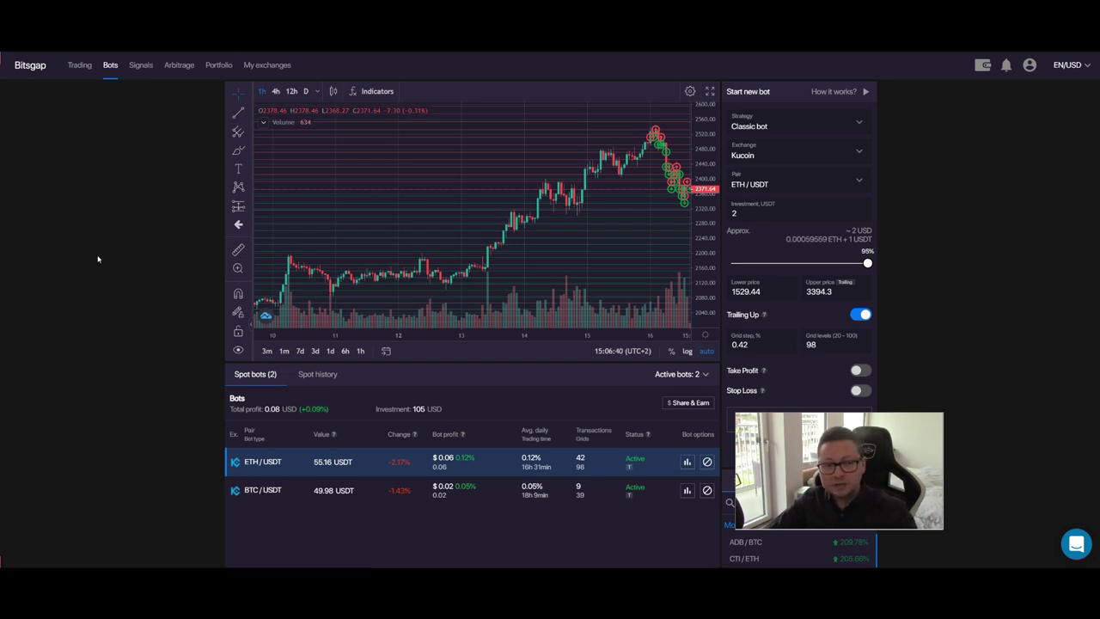
{"action": "scroll", "coordinate": [179, 250], "scroll_direction": "down", "scroll_amount": 3}
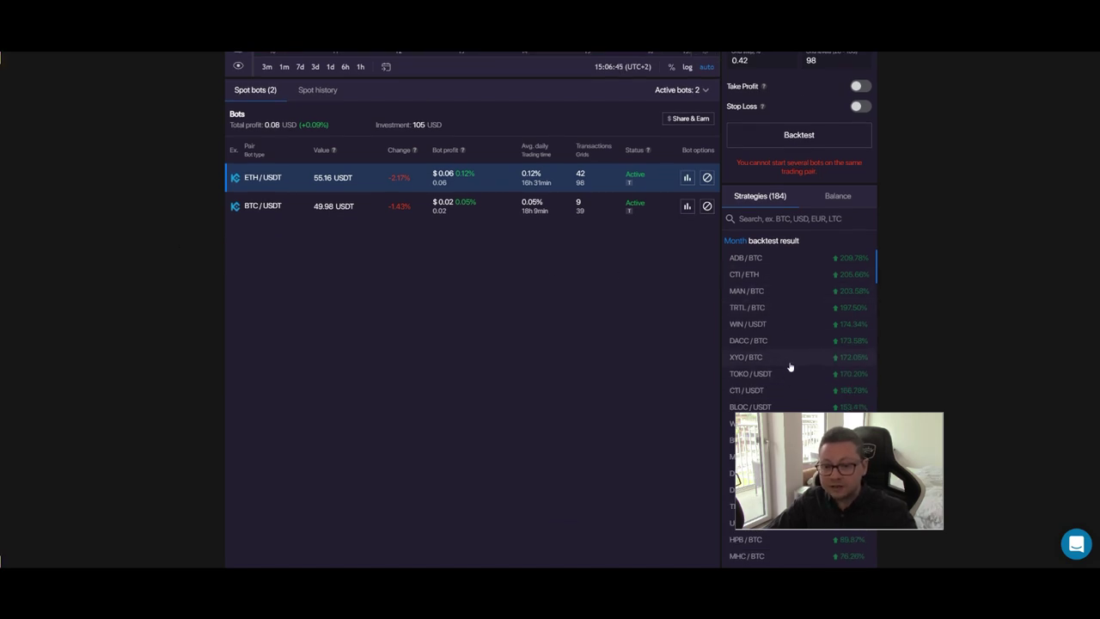
{"action": "scroll", "coordinate": [355, 388], "scroll_direction": "up", "scroll_amount": 3}
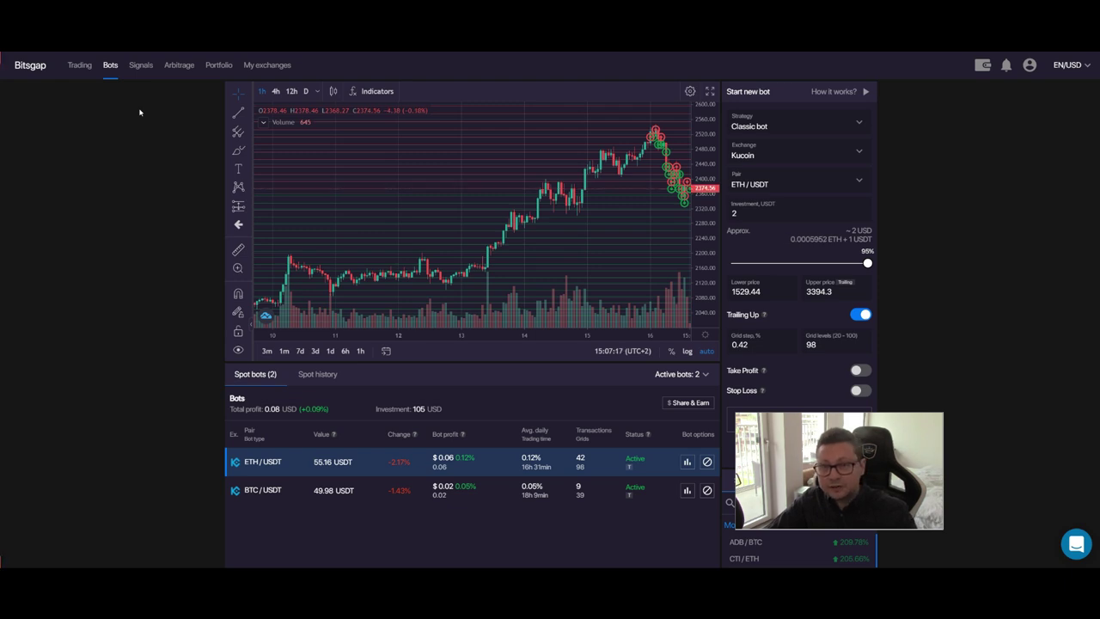
Open the arbitrage offers, sort them by highest profit, and examine the top offer's profit and buy exchange
{"action": "left_click", "coordinate": [179, 67]}
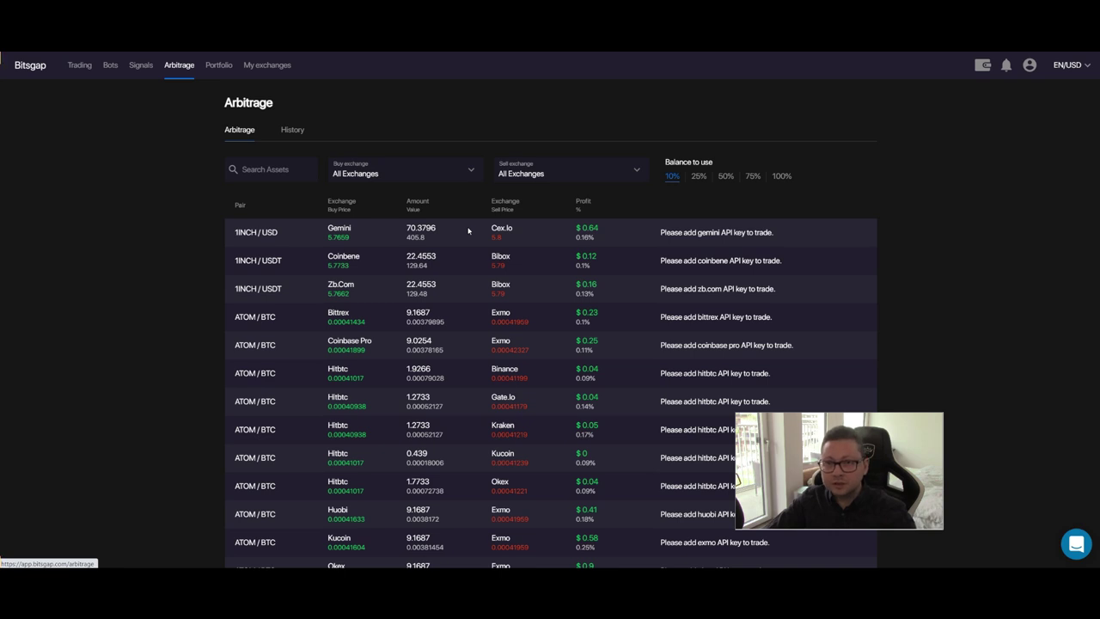
{"action": "left_click", "coordinate": [586, 205]}
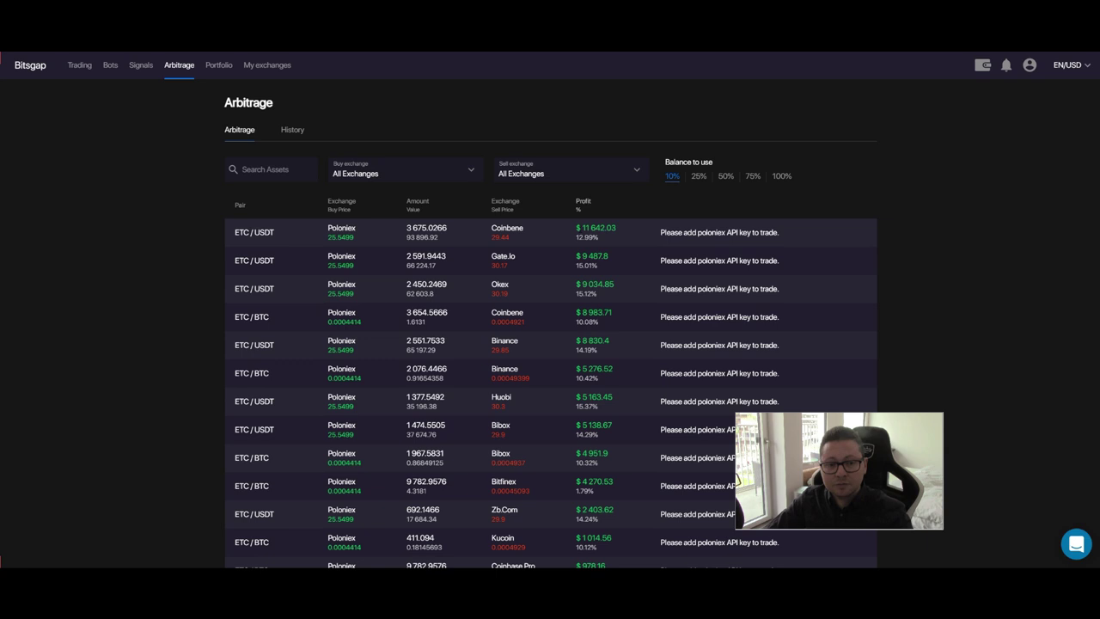
{"action": "left_click_drag", "start_coordinate": [575, 225], "coordinate": [606, 242]}
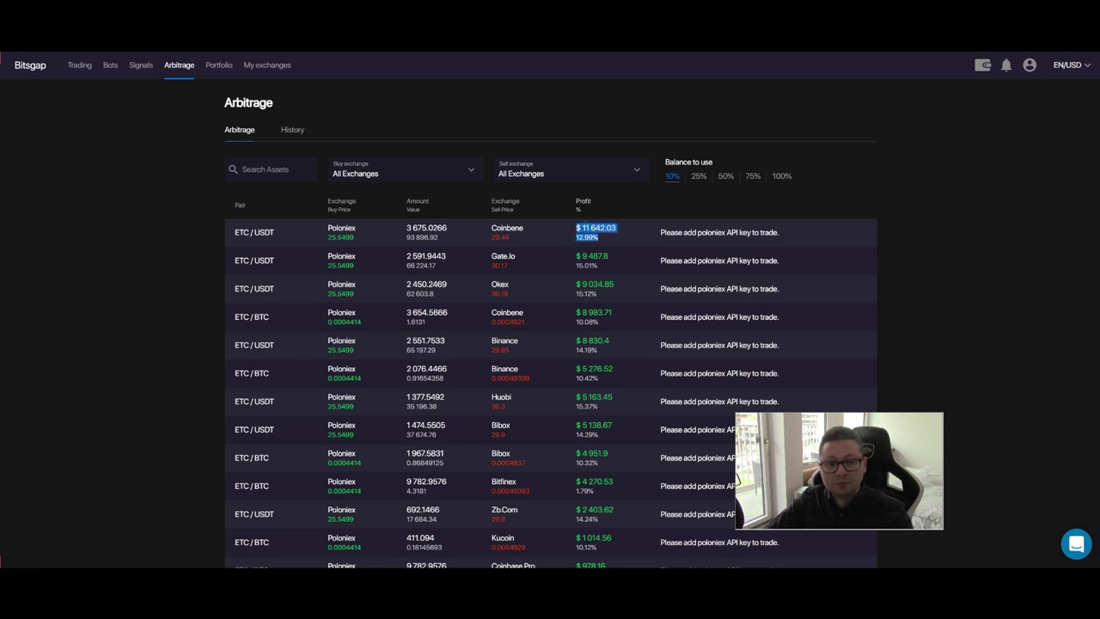
{"action": "double_click", "coordinate": [341, 227]}
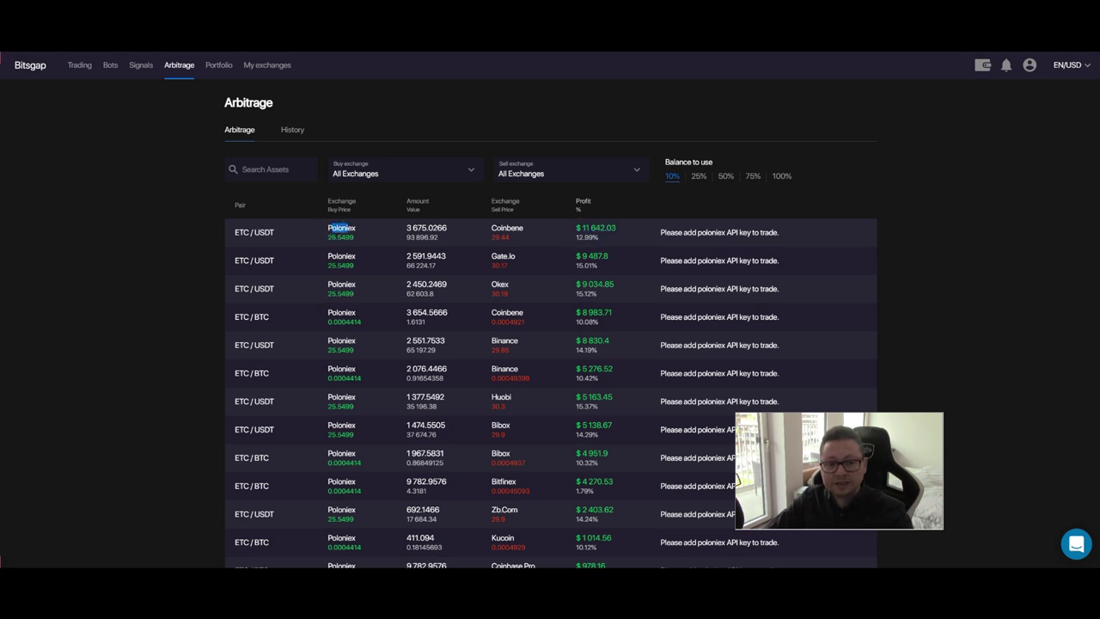
Examine the top arbitrage offer's sell exchange, API key requirement and profit
{"action": "left_click_drag", "start_coordinate": [490, 228], "coordinate": [527, 228]}
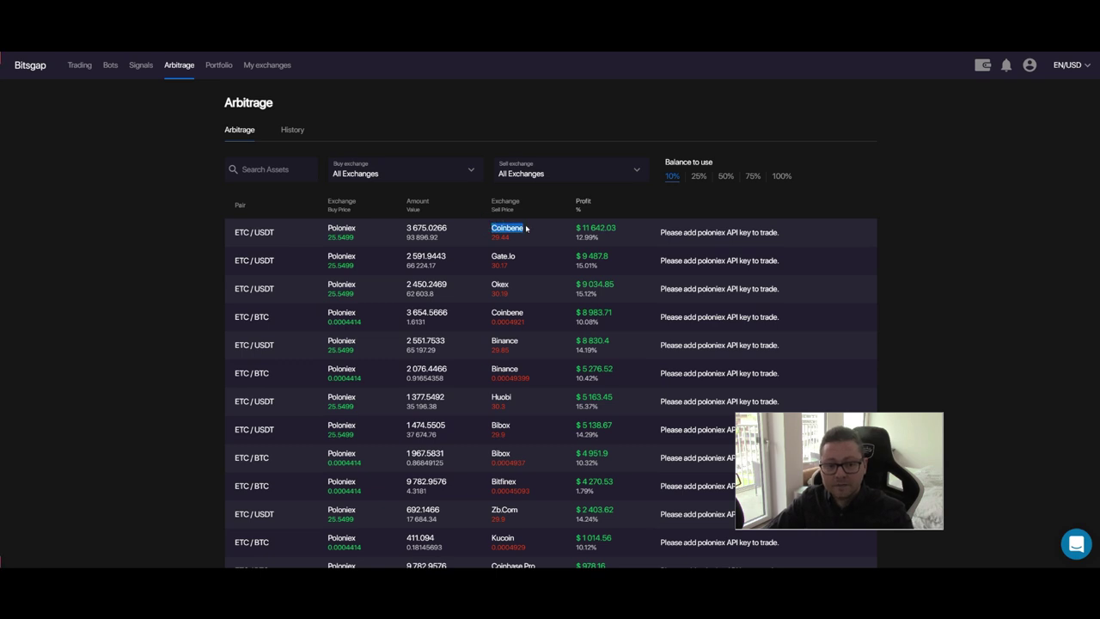
{"action": "left_click", "coordinate": [528, 229]}
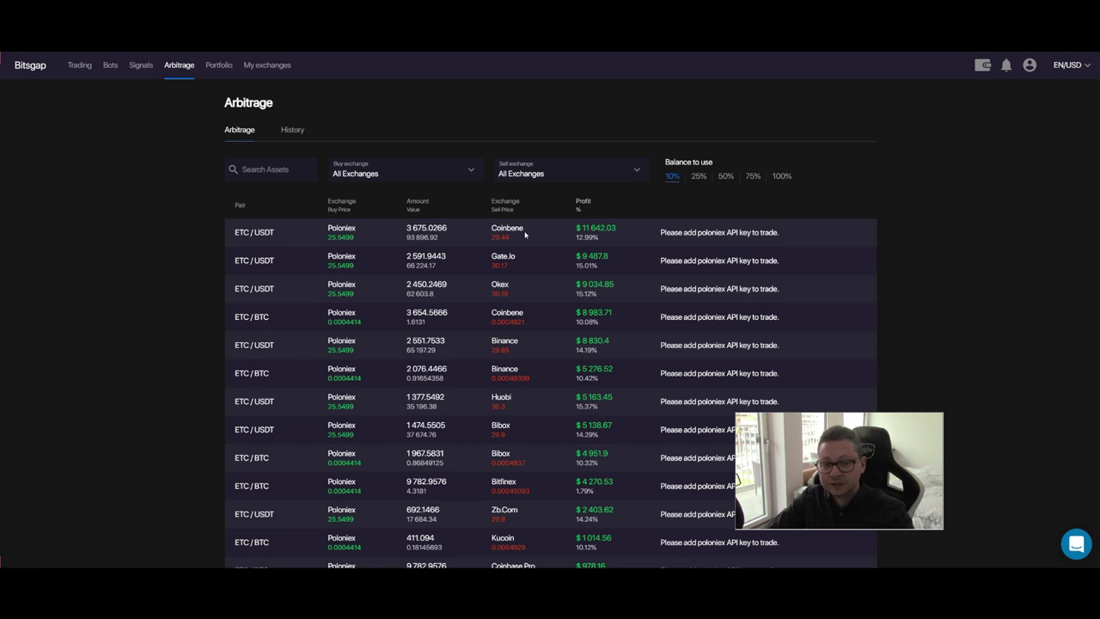
{"action": "left_click_drag", "start_coordinate": [664, 233], "coordinate": [777, 232]}
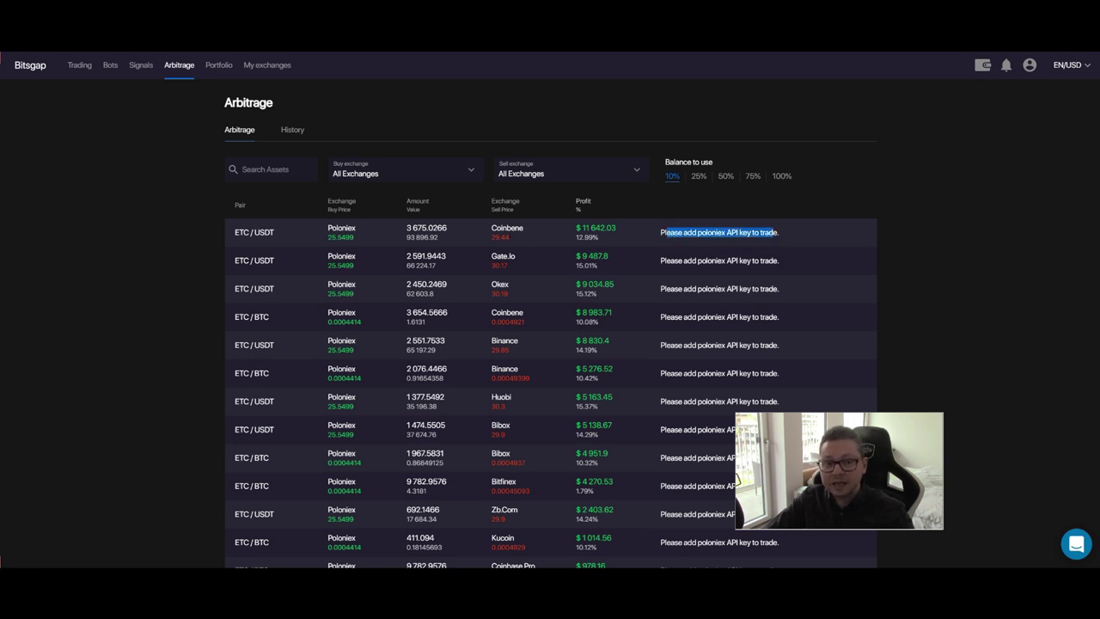
{"action": "left_click_drag", "start_coordinate": [574, 225], "coordinate": [612, 240]}
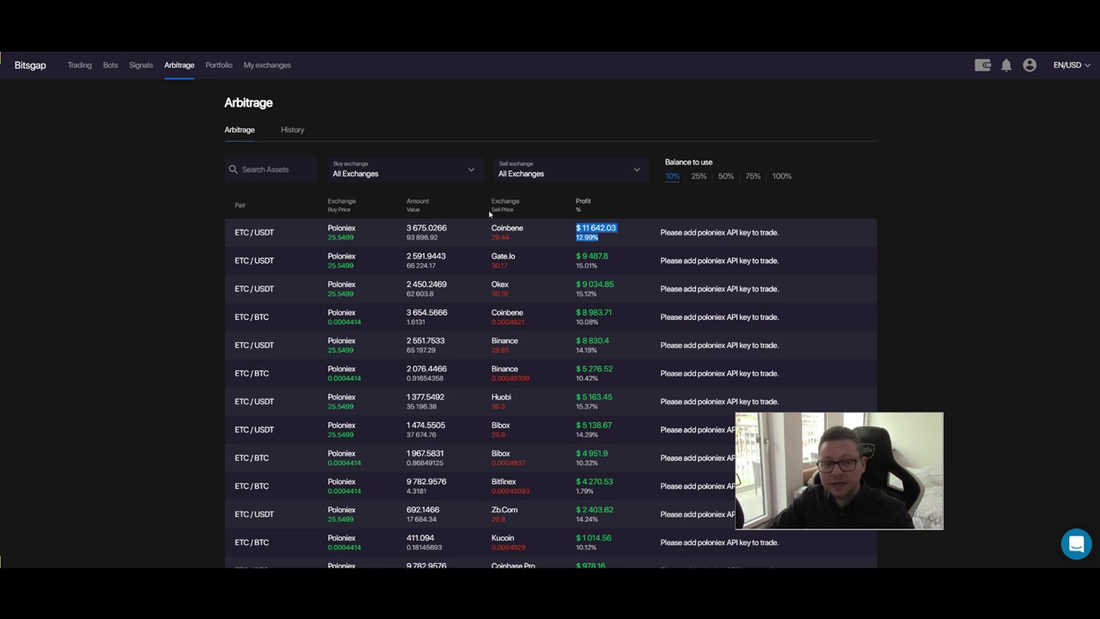
{"action": "left_click", "coordinate": [570, 238]}
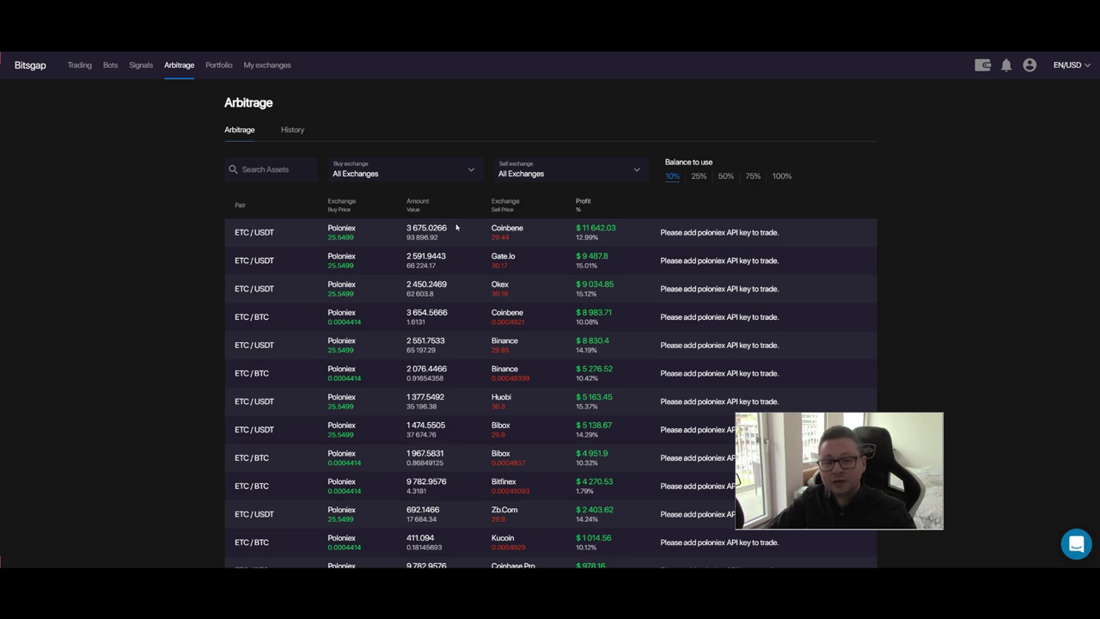
Look through the exchanges available as buy exchange for the arbitrage offers, keeping All Exchanges selected
{"action": "left_click", "coordinate": [444, 175]}
{"action": "left_click", "coordinate": [469, 181]}
{"action": "left_click", "coordinate": [462, 179]}
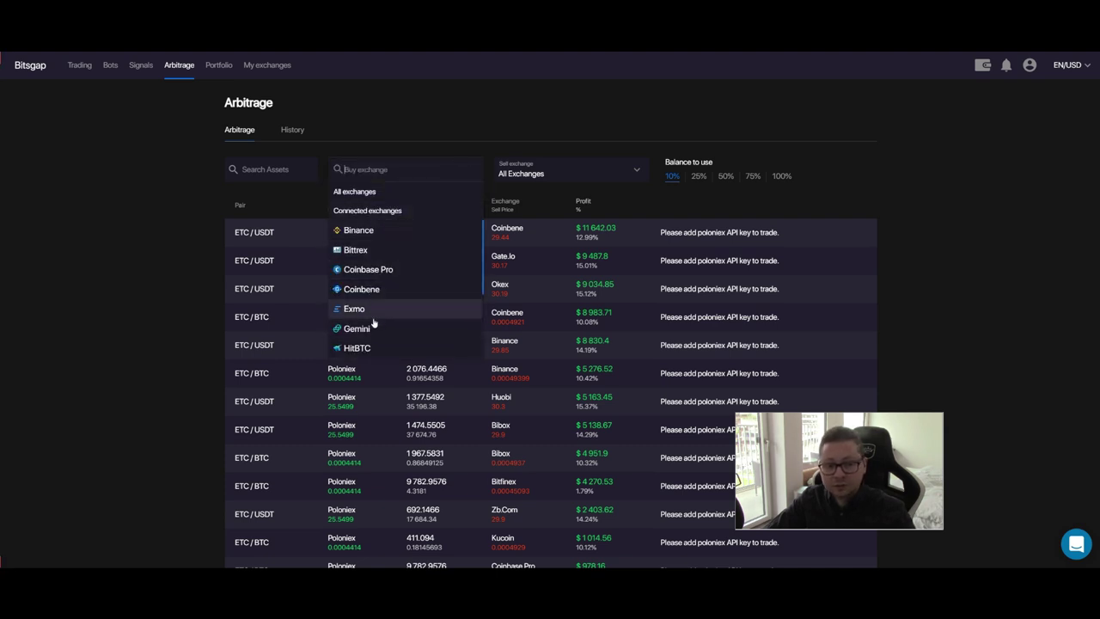
{"action": "left_click", "coordinate": [545, 194]}
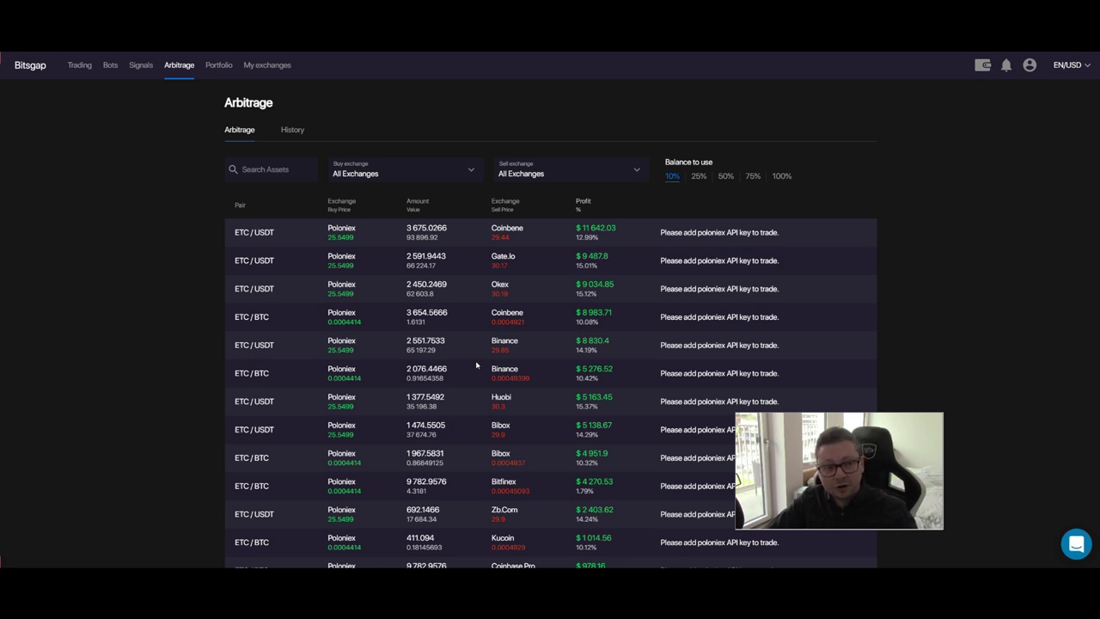
View the live bots and the portfolio overview of all exchanges, and return to the bots
{"action": "left_click", "coordinate": [109, 66]}
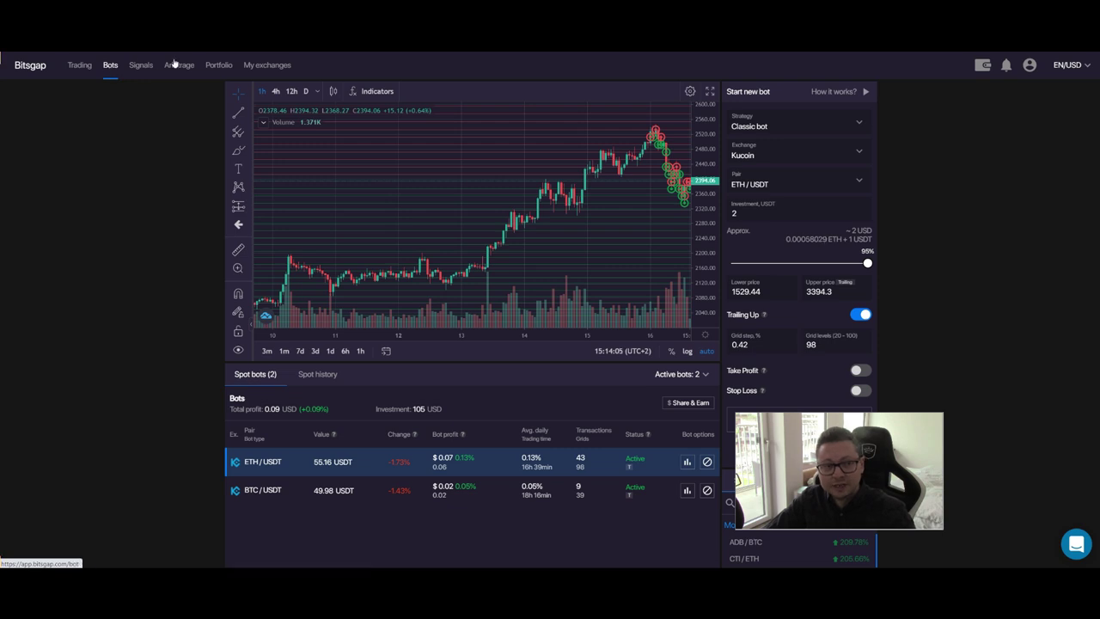
{"action": "left_click", "coordinate": [222, 66]}
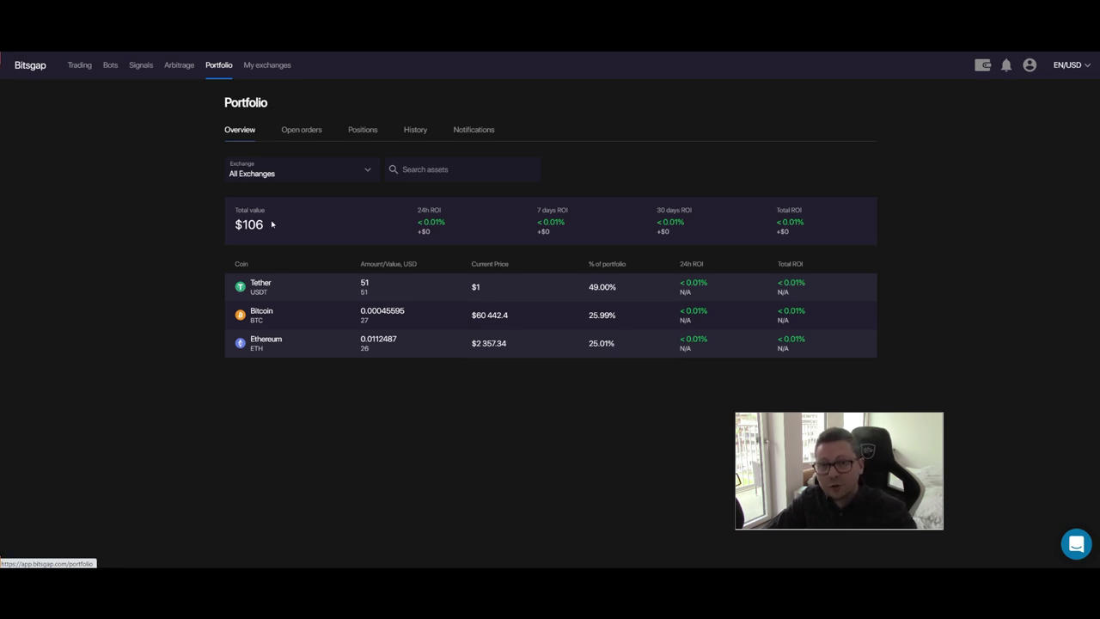
{"action": "left_click", "coordinate": [176, 67]}
{"action": "left_click", "coordinate": [110, 67]}
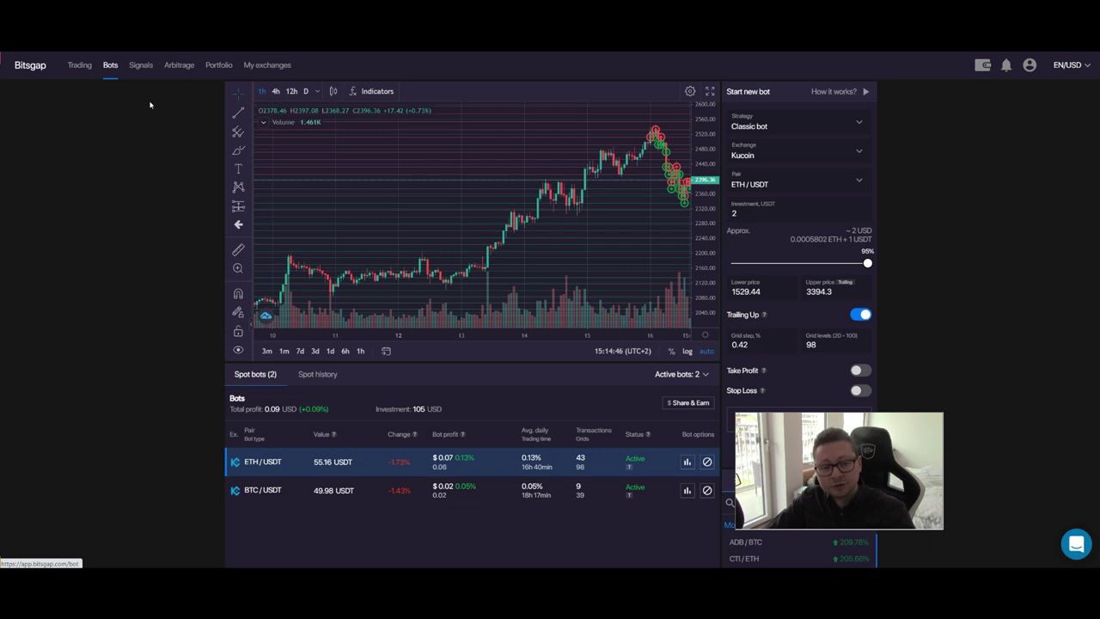
Look over the unsorted arbitrage offers, return to the bots and inspect the latest trades on the ETH/USDT chart
{"action": "left_click", "coordinate": [182, 68]}
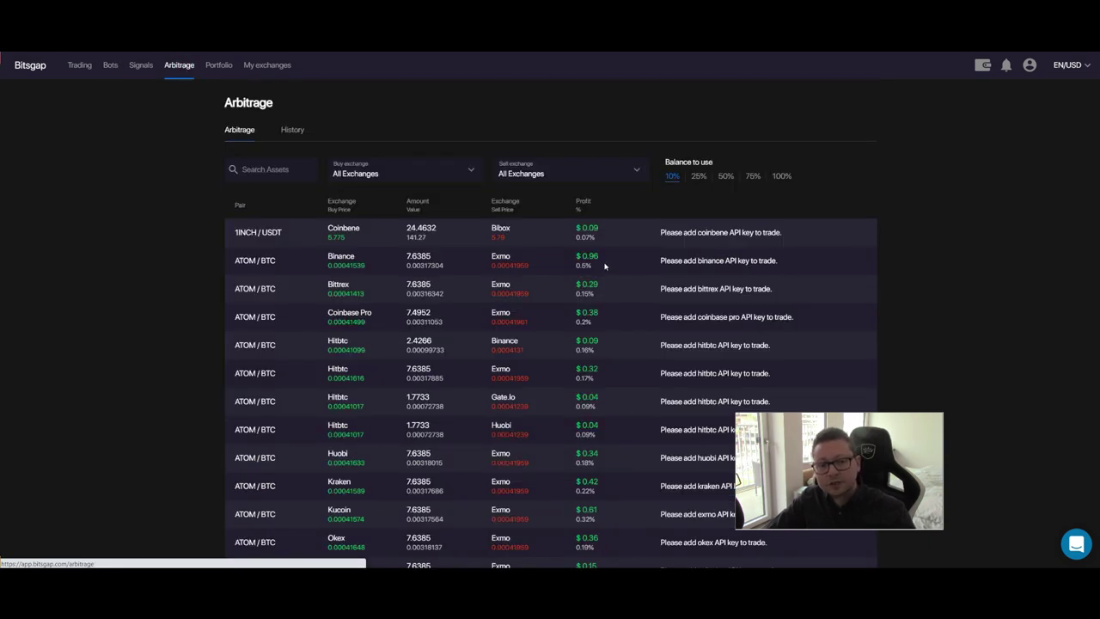
{"action": "left_click", "coordinate": [112, 66]}
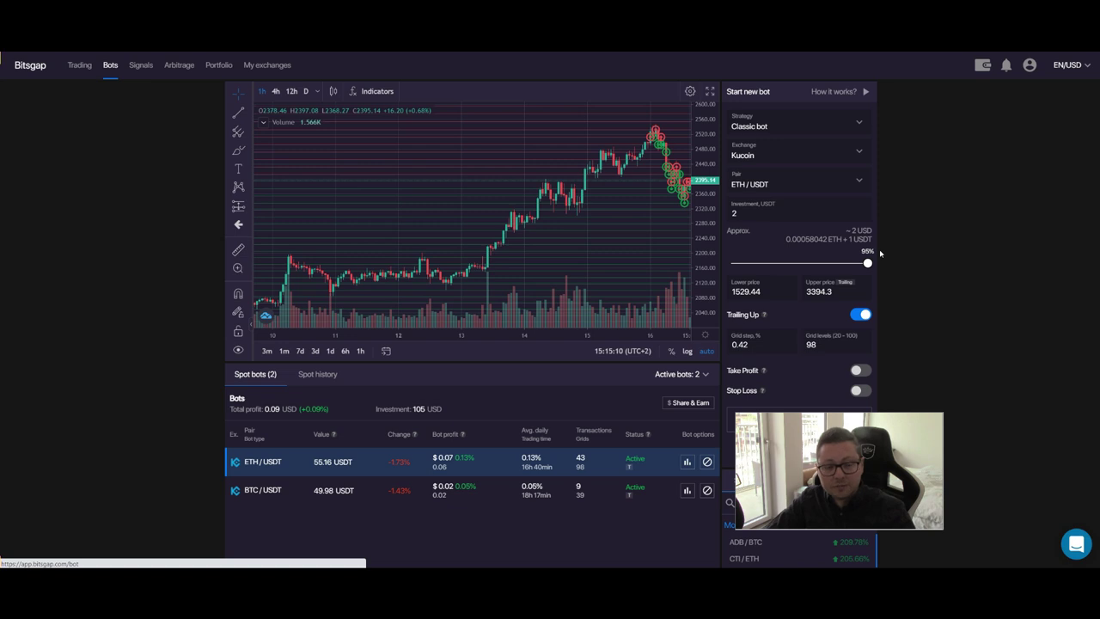
{"action": "left_click_drag", "start_coordinate": [644, 231], "coordinate": [591, 228]}
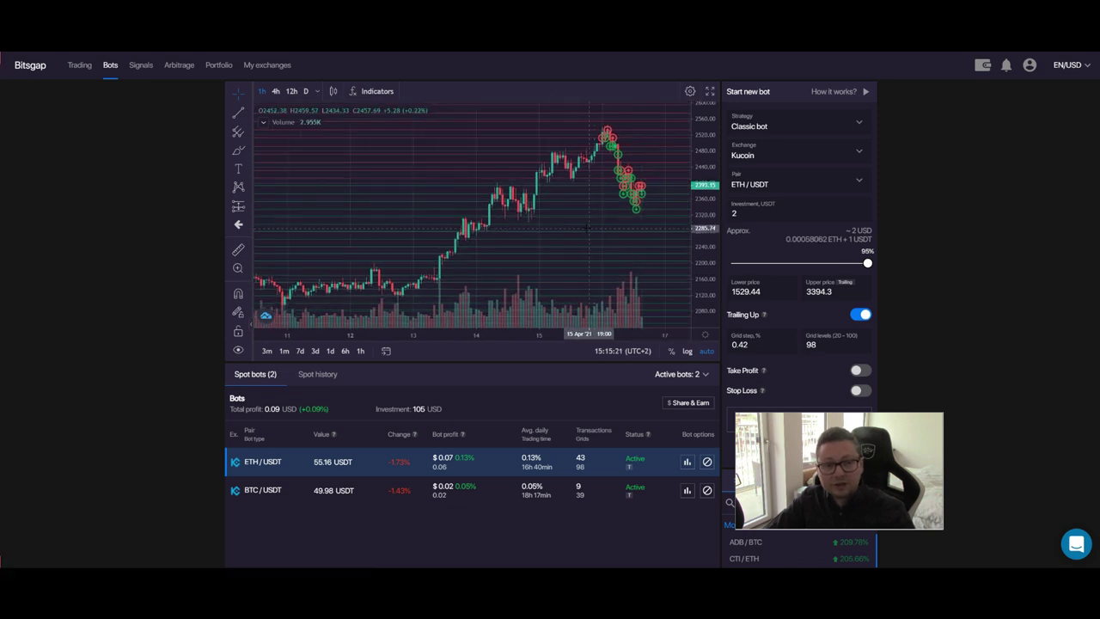
Examine the PAI/ETH price change in the trading signals and go back to the bots
{"action": "left_click", "coordinate": [138, 68]}
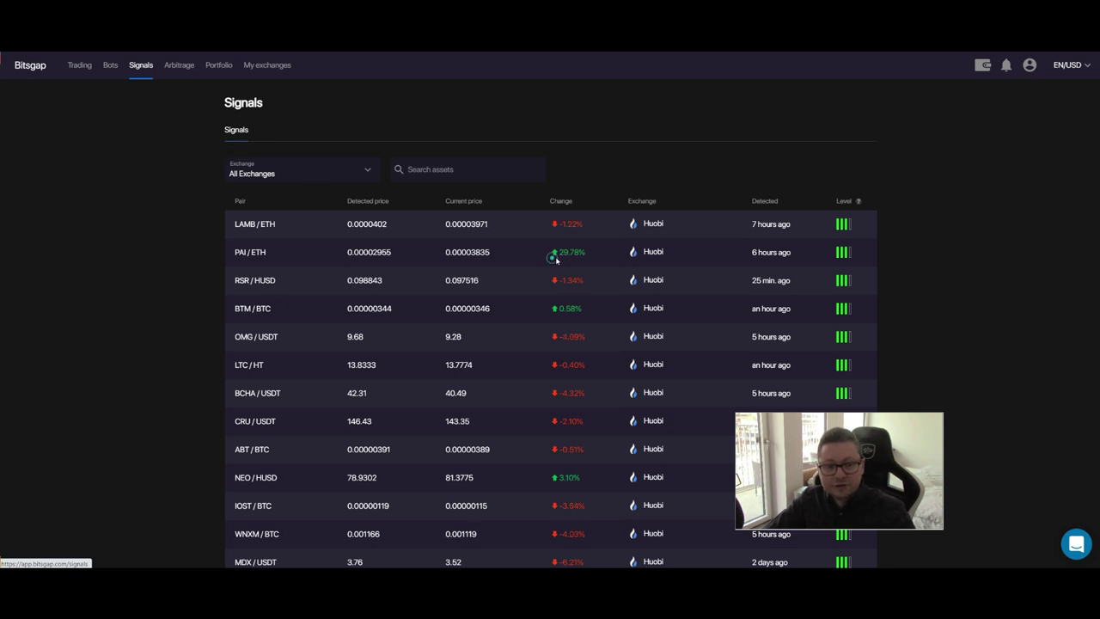
{"action": "double_click", "coordinate": [563, 253]}
{"action": "left_click", "coordinate": [111, 66]}
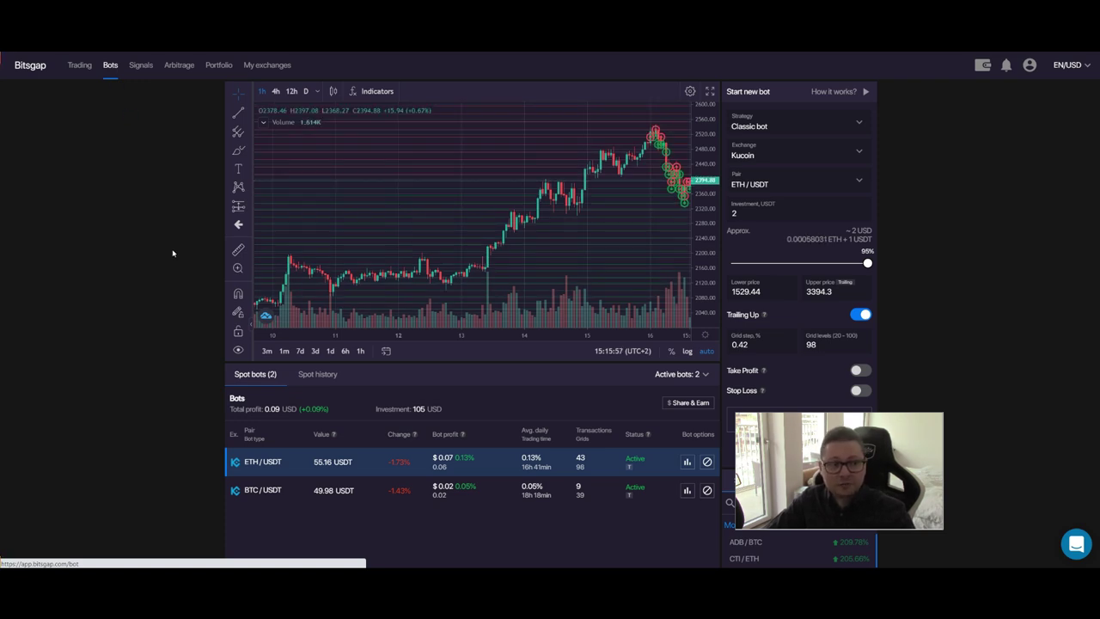
Review the portfolio overview and the connected exchanges, and reopen the arbitrage offers
{"action": "left_click", "coordinate": [222, 67]}
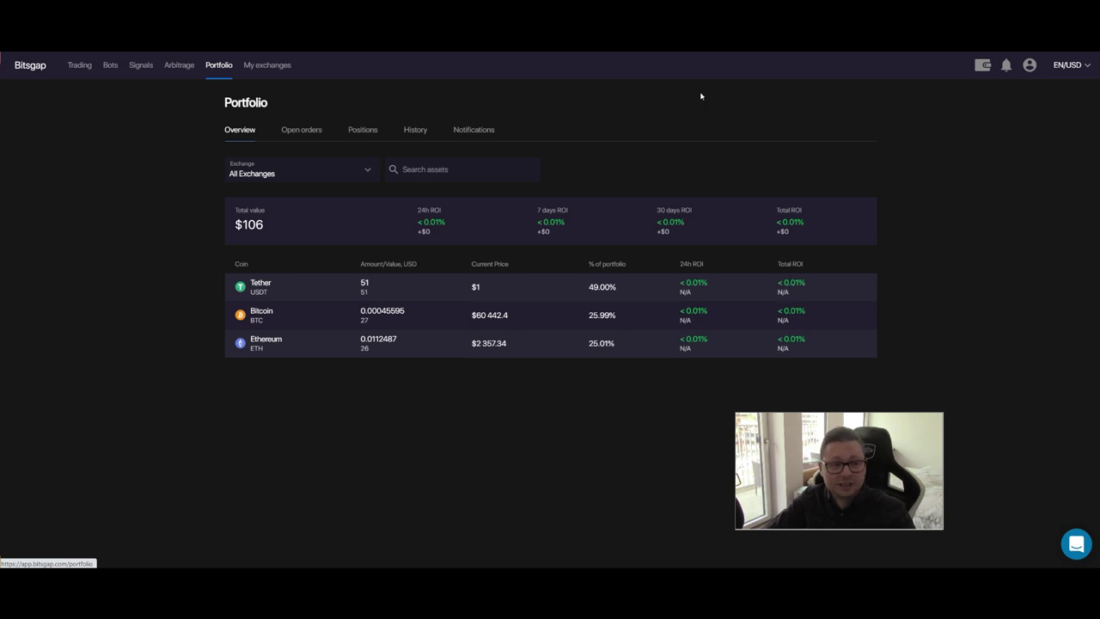
{"action": "left_click", "coordinate": [273, 67]}
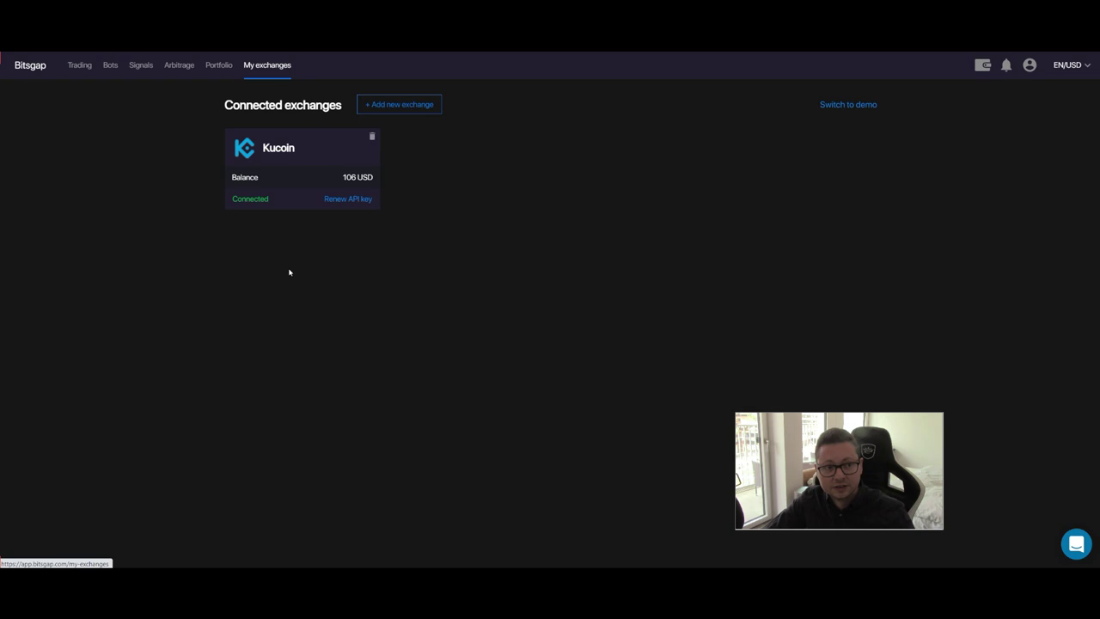
{"action": "left_click", "coordinate": [186, 68]}
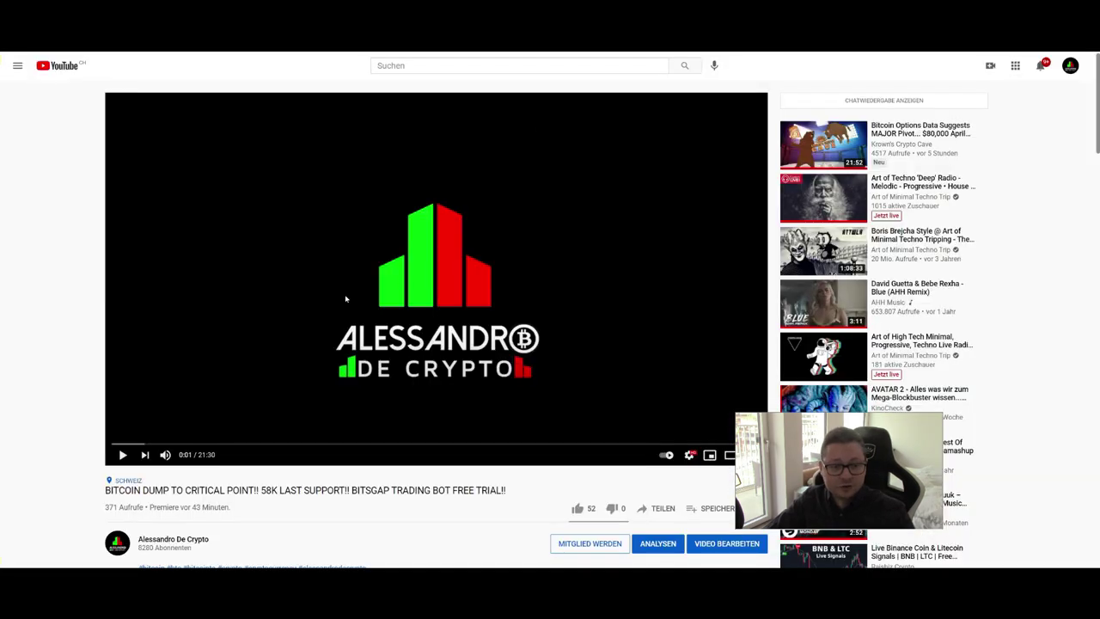
Switch to the YouTube video page and examine the Bitsgap free PRO plan 14-day trial offer in its description
{"action": "scroll", "coordinate": [301, 301], "scroll_direction": "down", "scroll_amount": 4}
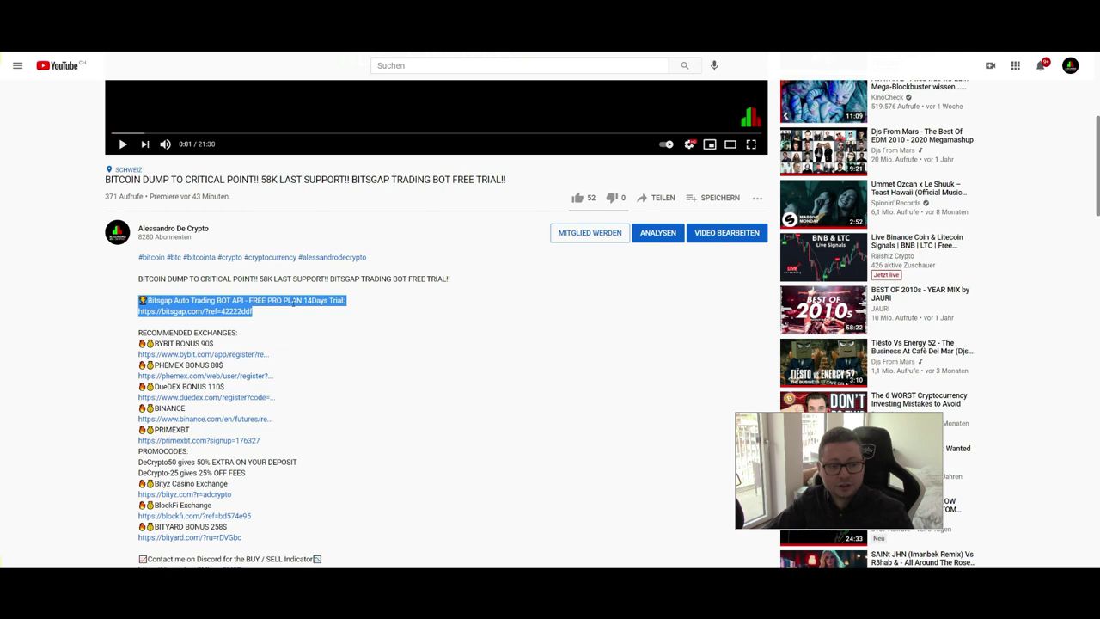
{"action": "left_click", "coordinate": [244, 300]}
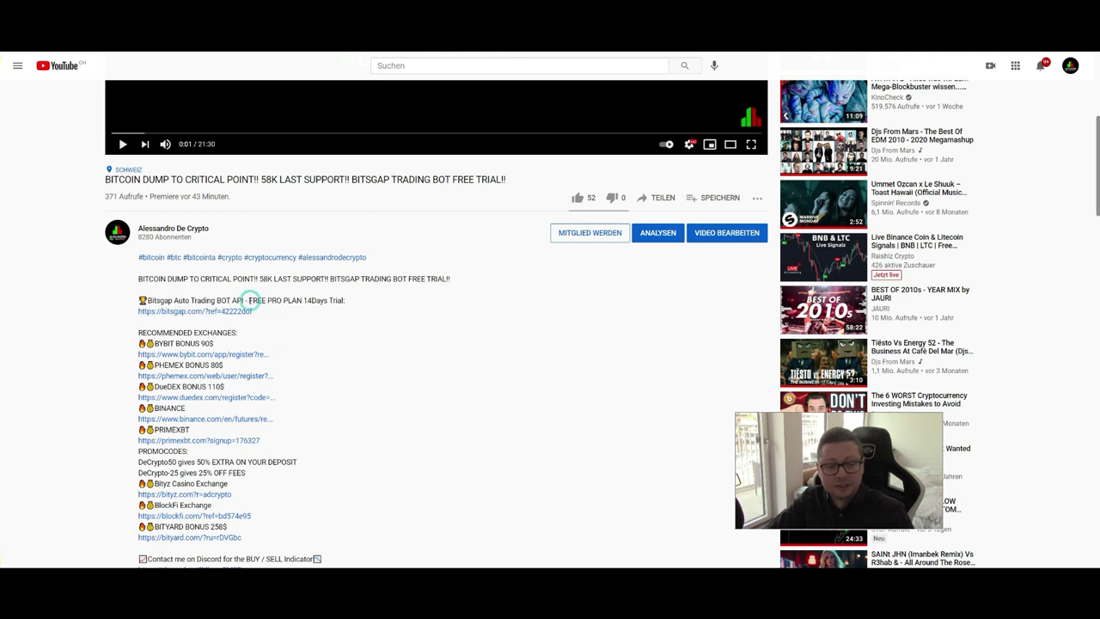
{"action": "left_click_drag", "start_coordinate": [266, 300], "coordinate": [349, 302]}
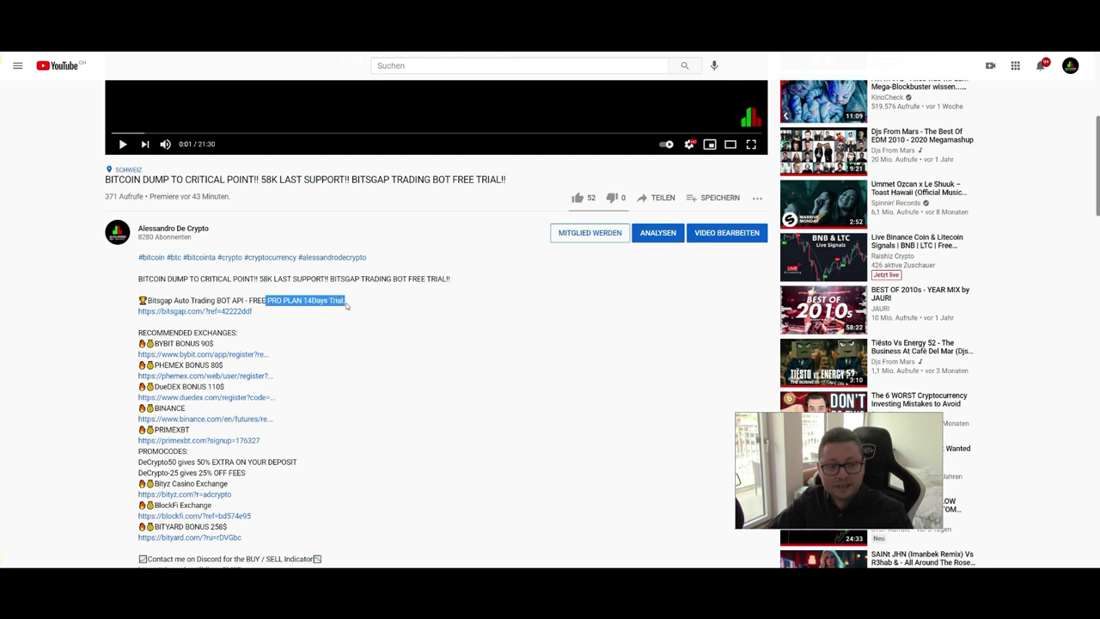
{"action": "left_click", "coordinate": [353, 304]}
{"action": "left_click_drag", "start_coordinate": [283, 300], "coordinate": [347, 303]}
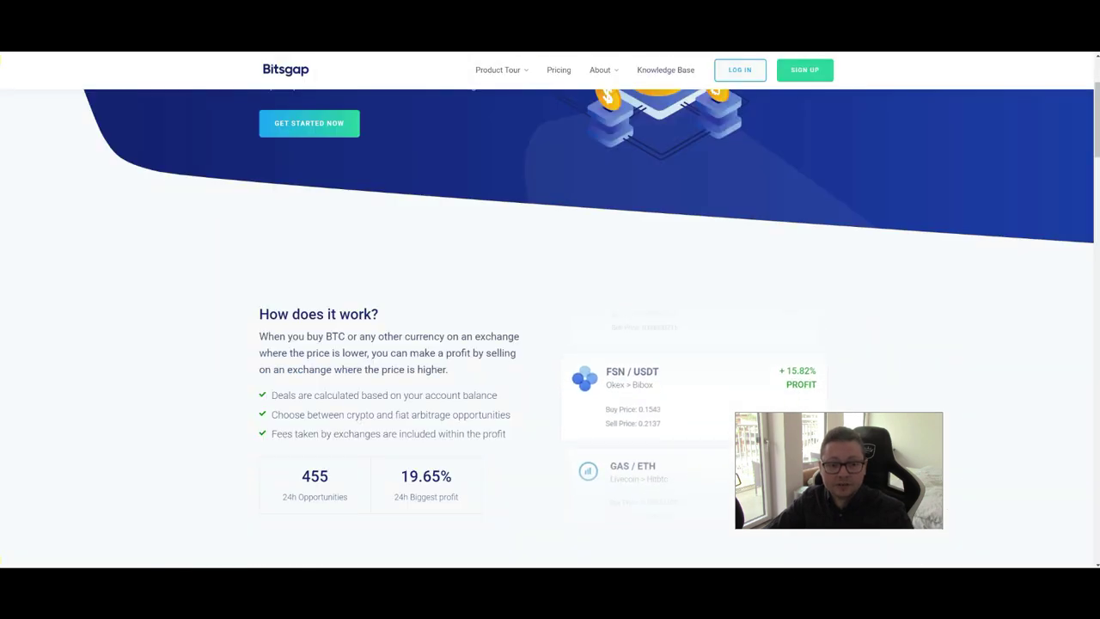
Open the pricing page of the Bitsgap website and examine the Basic plan's monthly price and active trading bots
{"action": "scroll", "coordinate": [563, 80], "scroll_direction": "up", "scroll_amount": 2}
{"action": "left_click", "coordinate": [563, 79]}
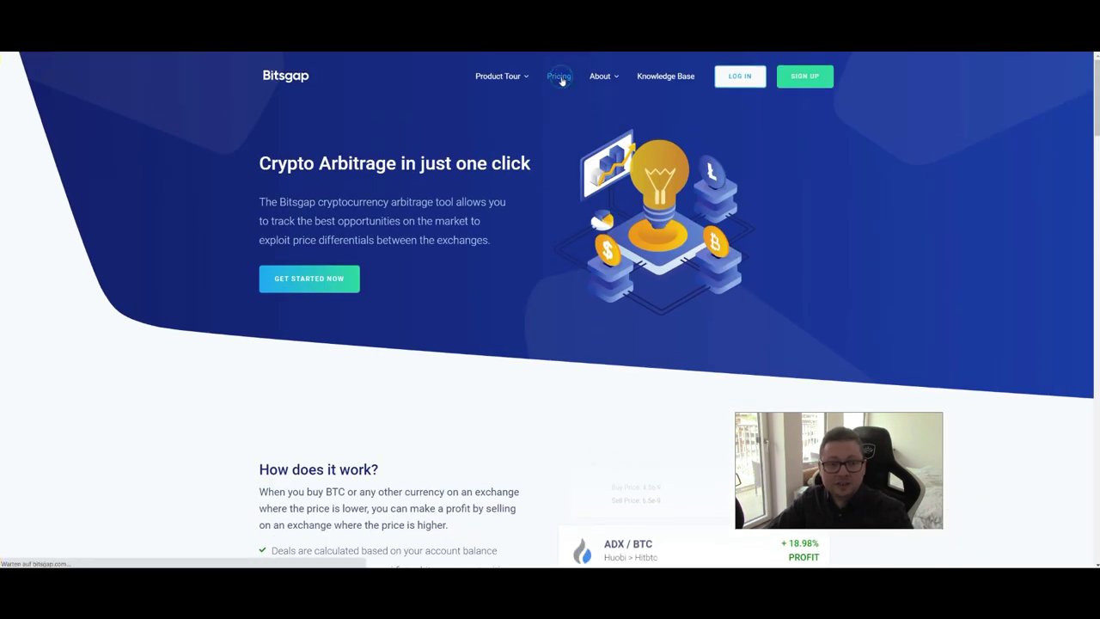
{"action": "scroll", "coordinate": [442, 235], "scroll_direction": "down", "scroll_amount": 1}
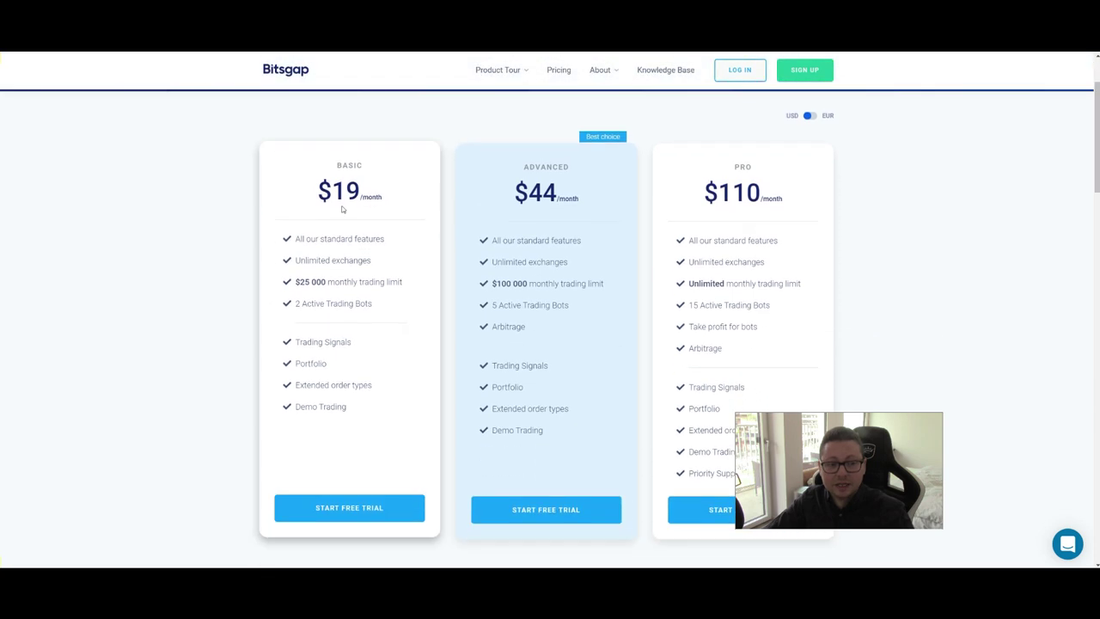
{"action": "left_click_drag", "start_coordinate": [332, 189], "coordinate": [378, 186]}
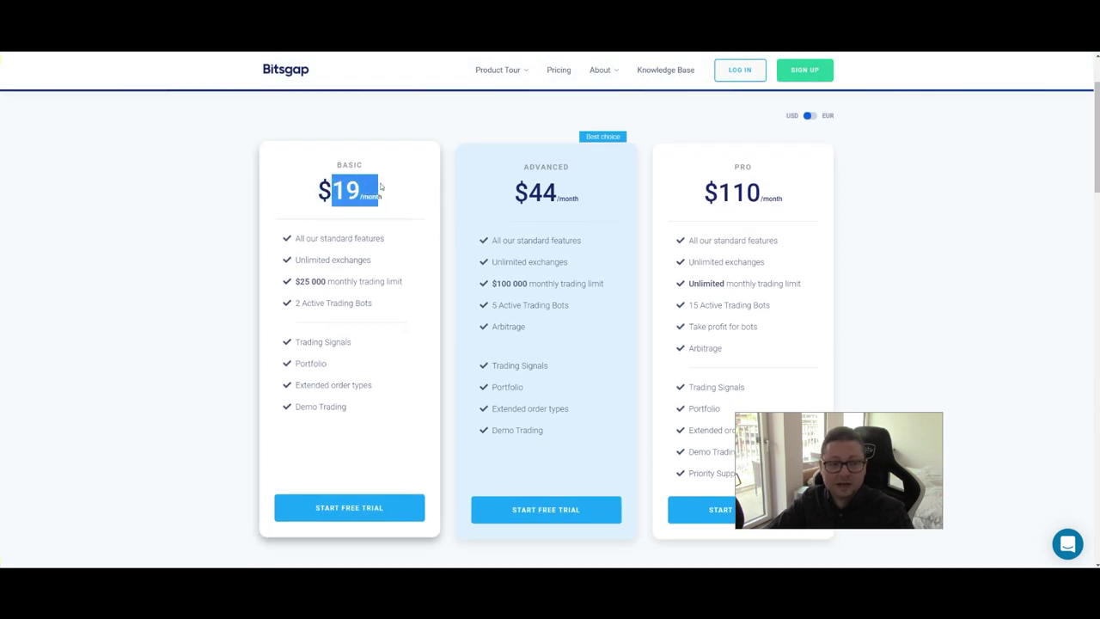
{"action": "left_click", "coordinate": [410, 196]}
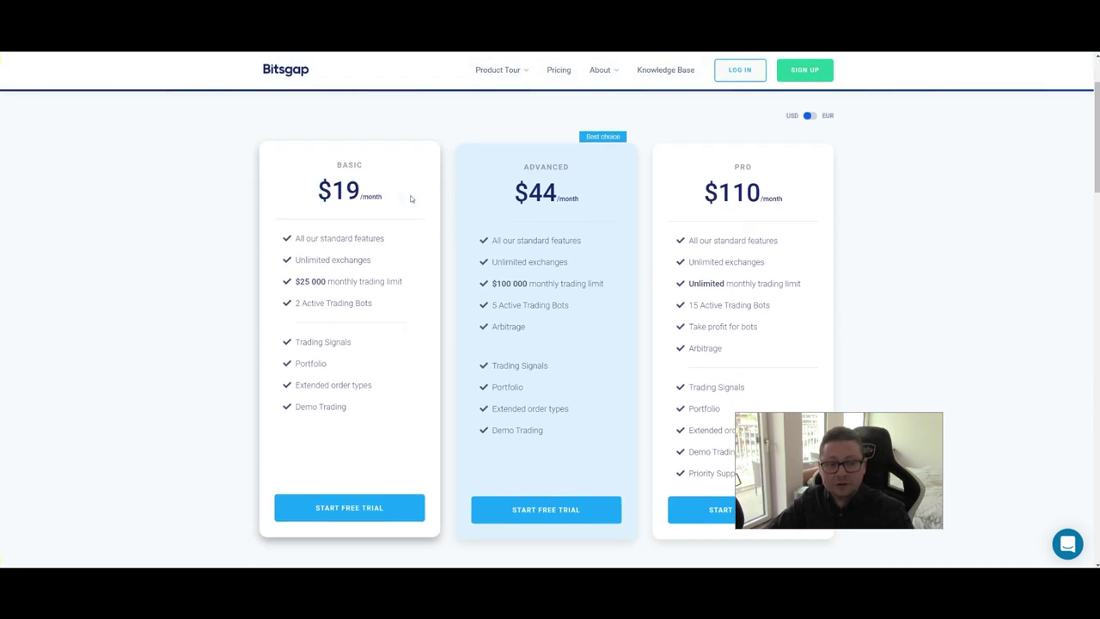
{"action": "left_click_drag", "start_coordinate": [379, 305], "coordinate": [291, 307]}
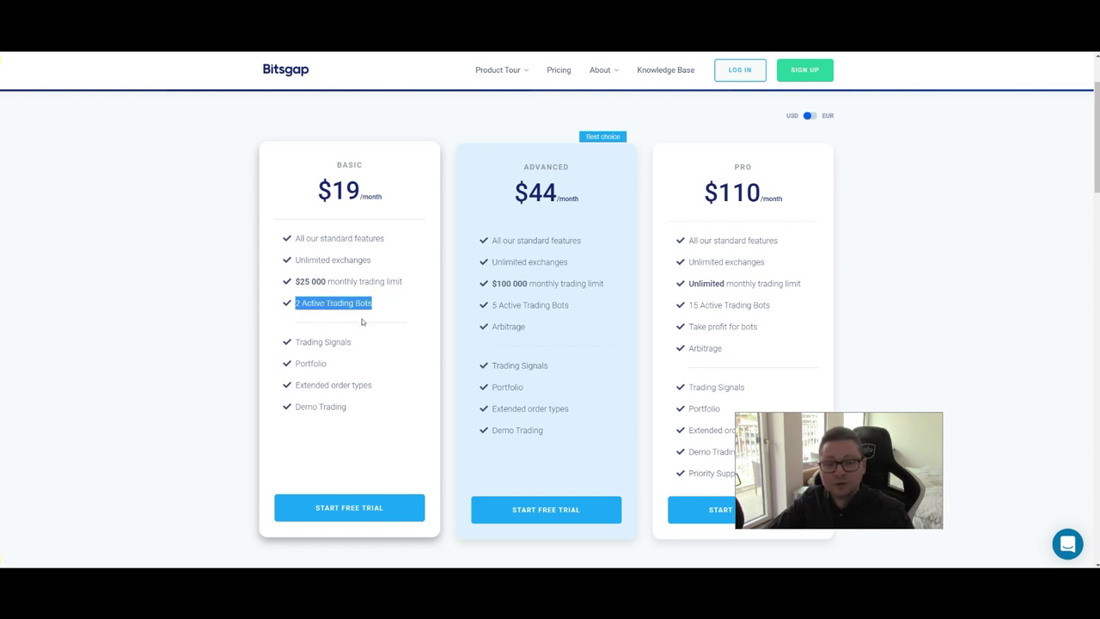
Examine the Advanced plan's bots and arbitrage feature, and compare the Pro plan with the trial offer on YouTube
{"action": "mouse_move", "coordinate": [493, 303]}
{"action": "left_mouse_down"}
{"action": "mouse_move", "coordinate": [568, 303]}
{"action": "mouse_move", "coordinate": [528, 324]}
{"action": "mouse_move", "coordinate": [494, 324]}
{"action": "left_mouse_up"}
{"action": "left_click", "coordinate": [533, 322]}
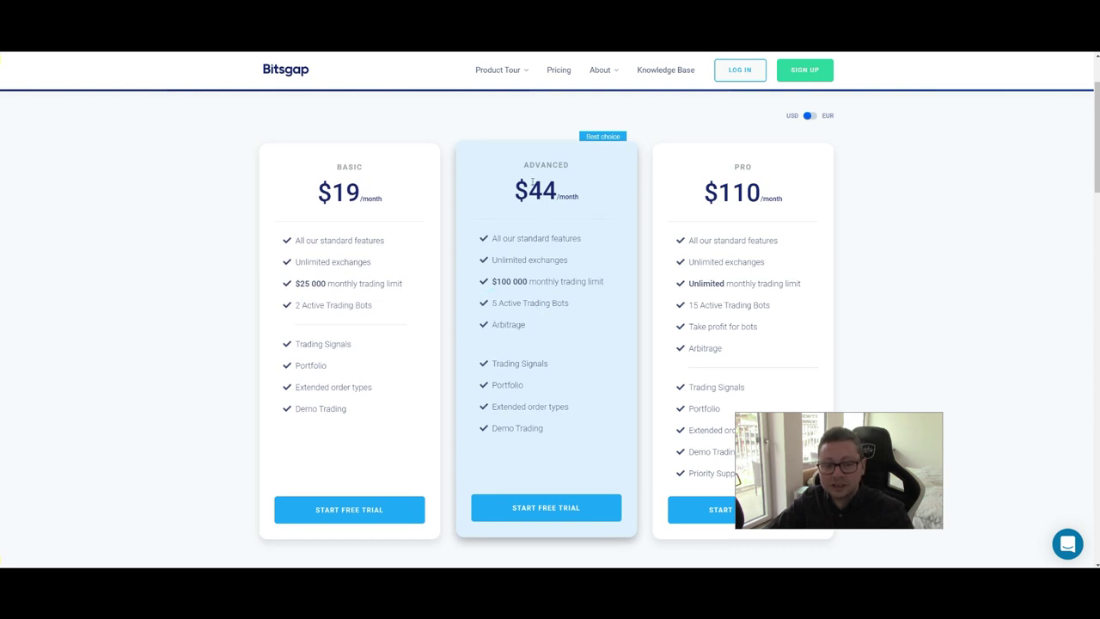
{"action": "left_click_drag", "start_coordinate": [521, 165], "coordinate": [576, 170]}
{"action": "left_click_drag", "start_coordinate": [732, 165], "coordinate": [758, 166]}
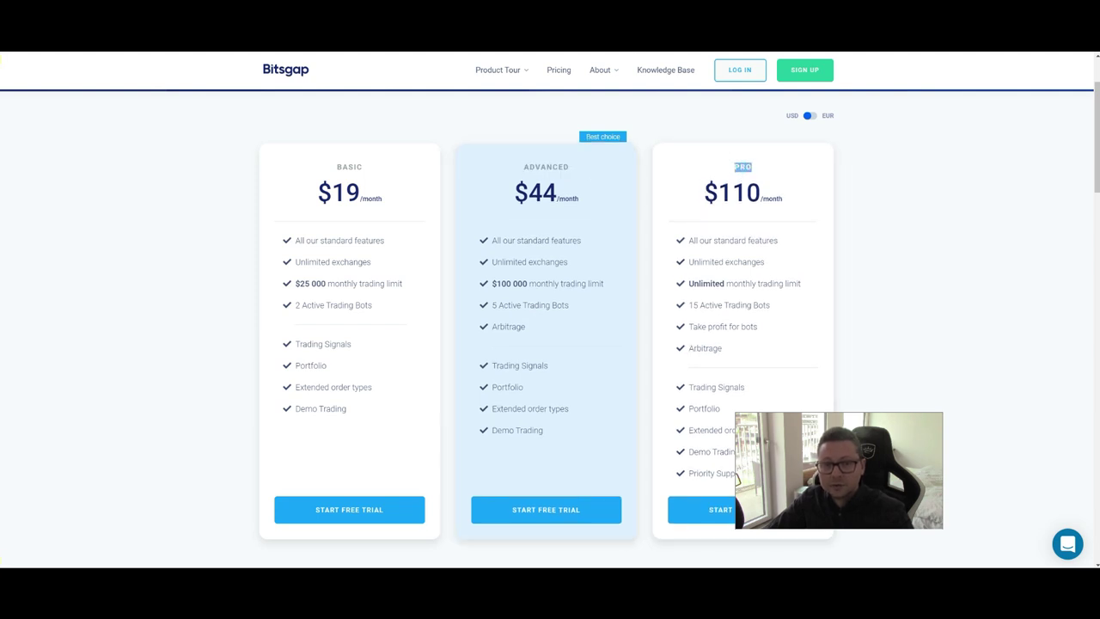
{"action": "key", "text": "ctrl+Tab"}
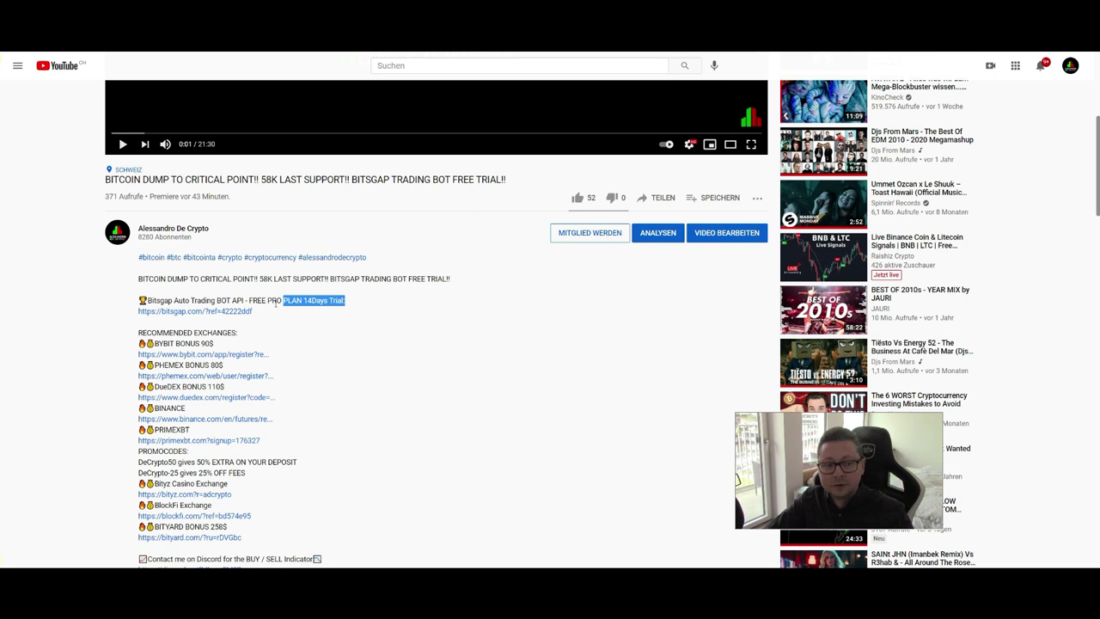
{"action": "key", "text": "ctrl+shift+Tab"}
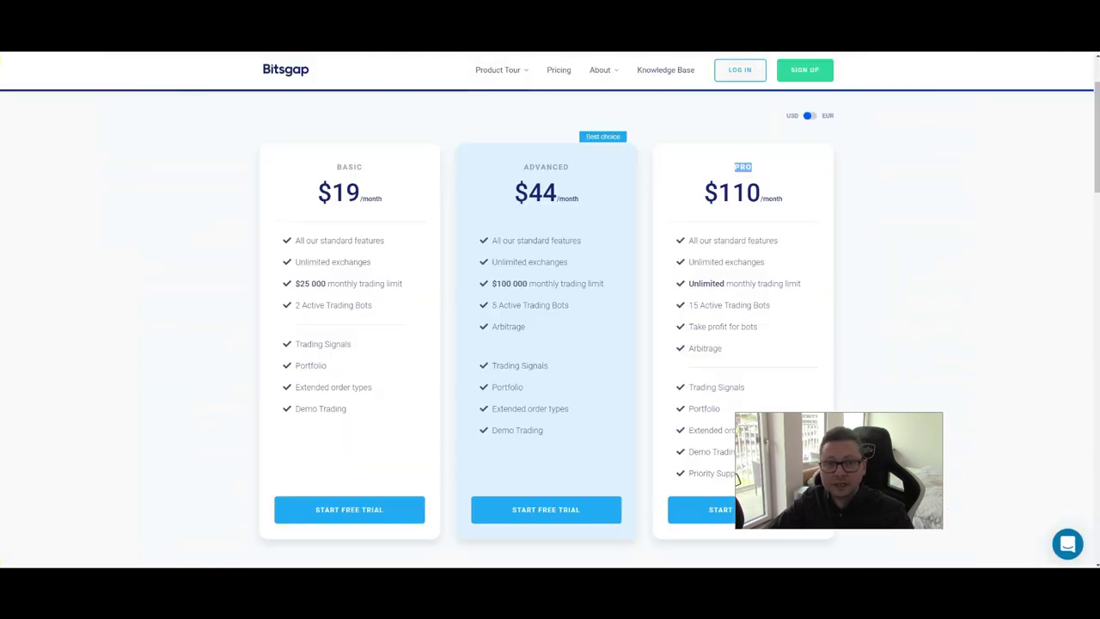
{"action": "left_click", "coordinate": [651, 238]}
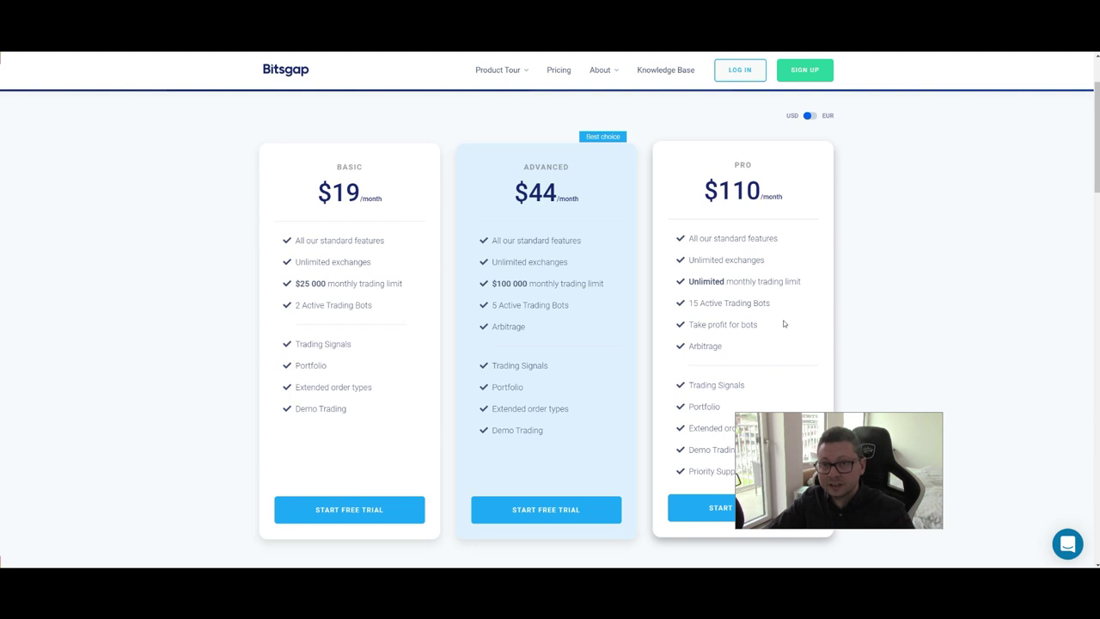
Close the pricing page, view the live bots again and open the ETH/USDT trading terminal on Kucoin
{"action": "key", "text": "ctrl+w"}
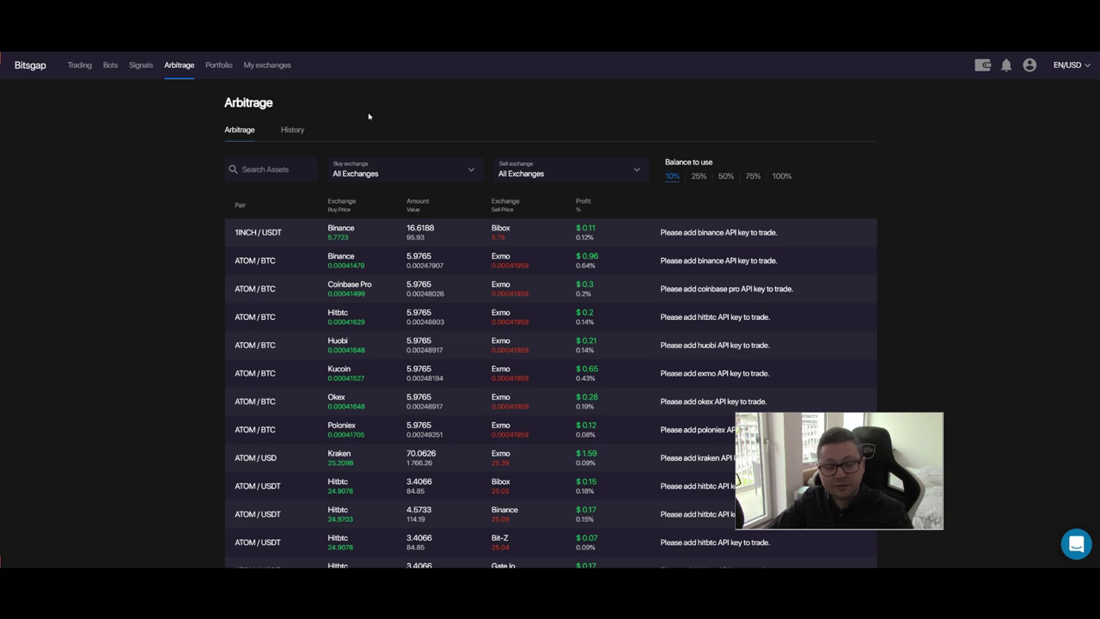
{"action": "left_click", "coordinate": [109, 67]}
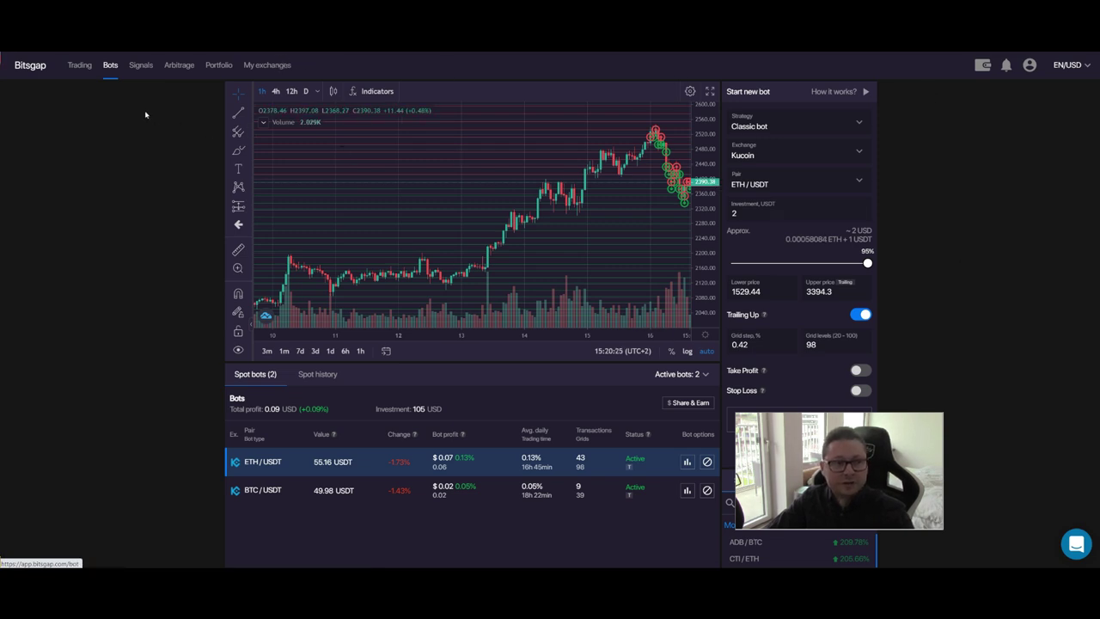
{"action": "left_click", "coordinate": [81, 67]}
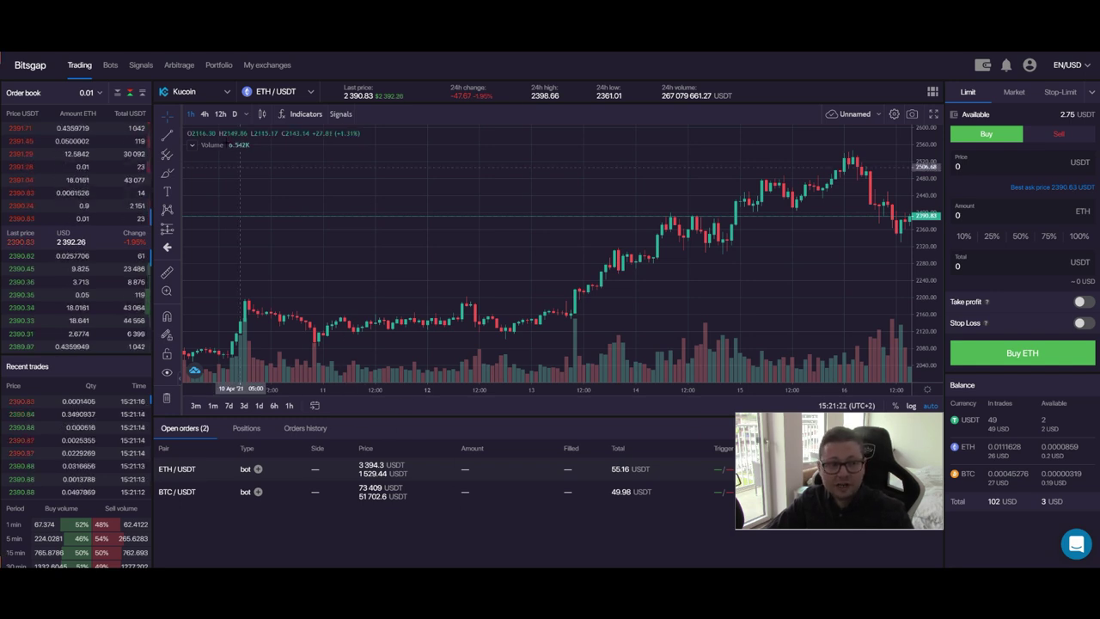
View the connected exchanges and the portfolio overview, and return to the bots page
{"action": "left_click", "coordinate": [252, 64]}
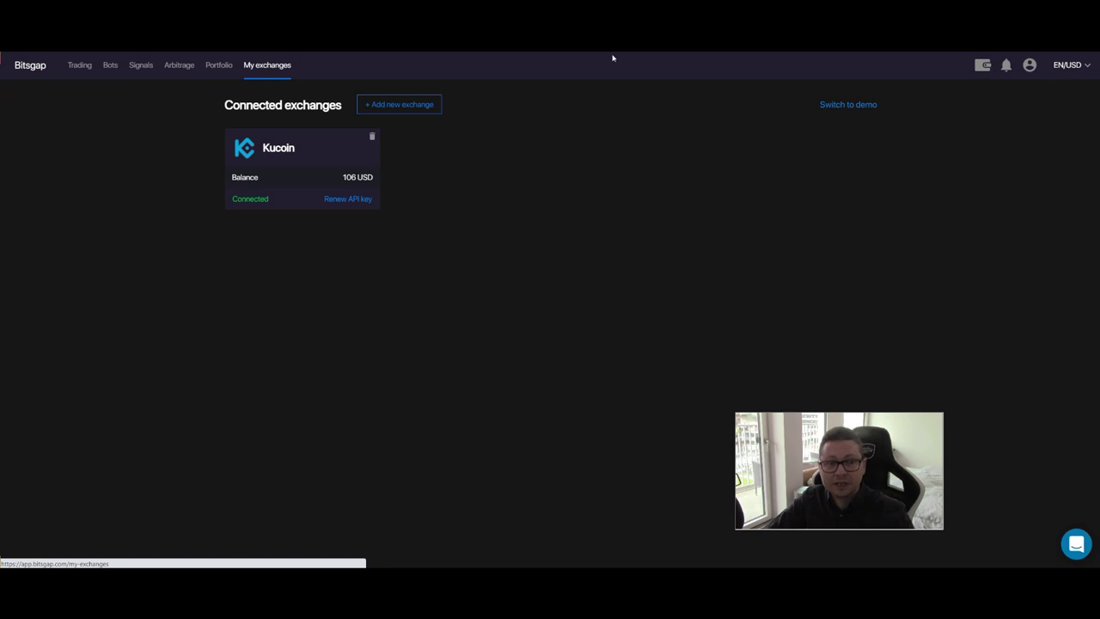
{"action": "left_click", "coordinate": [217, 66]}
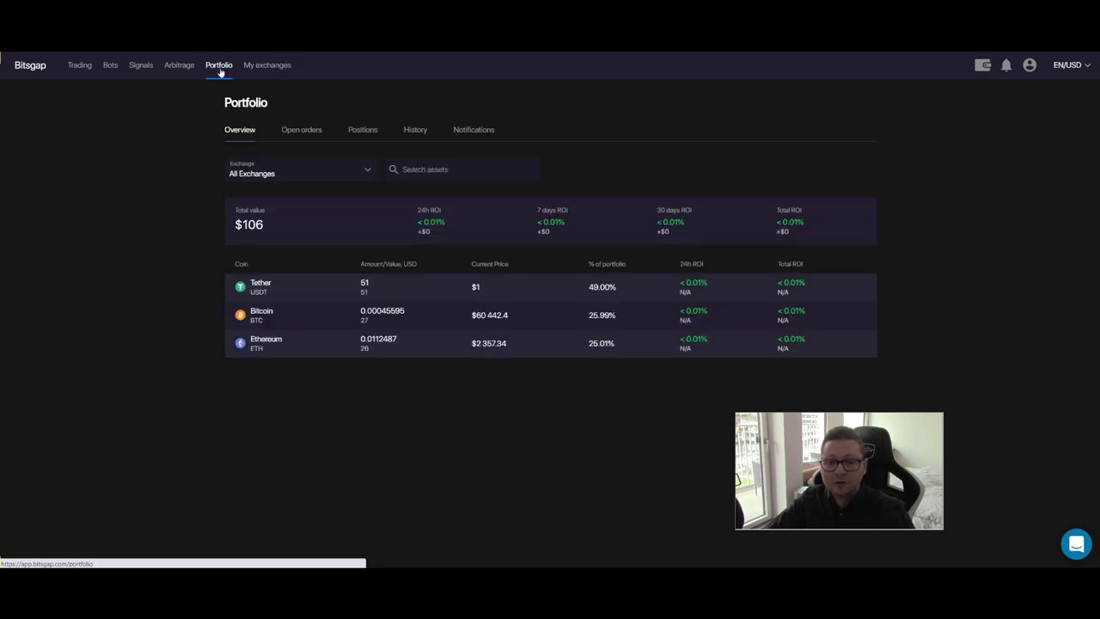
{"action": "left_click", "coordinate": [111, 67]}
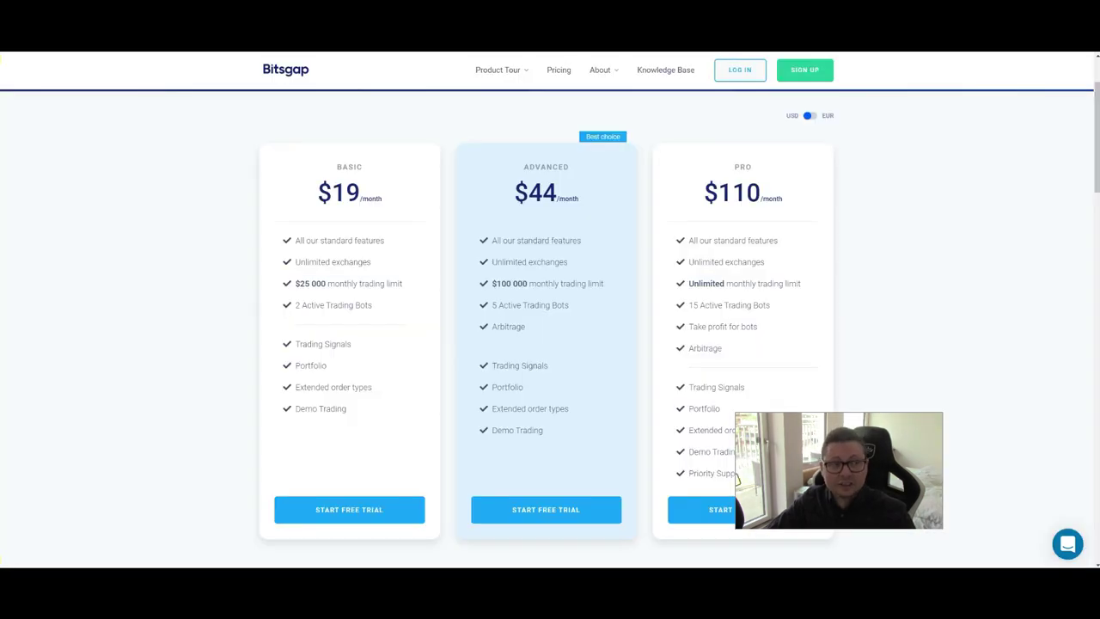
Revisit the free trial offer in the YouTube video description, and reopen the Bitsgap website's pricing page to compare the Basic, Advanced and Pro plans
{"action": "mouse_move", "coordinate": [506, 71]}
{"action": "left_click", "coordinate": [497, 101]}
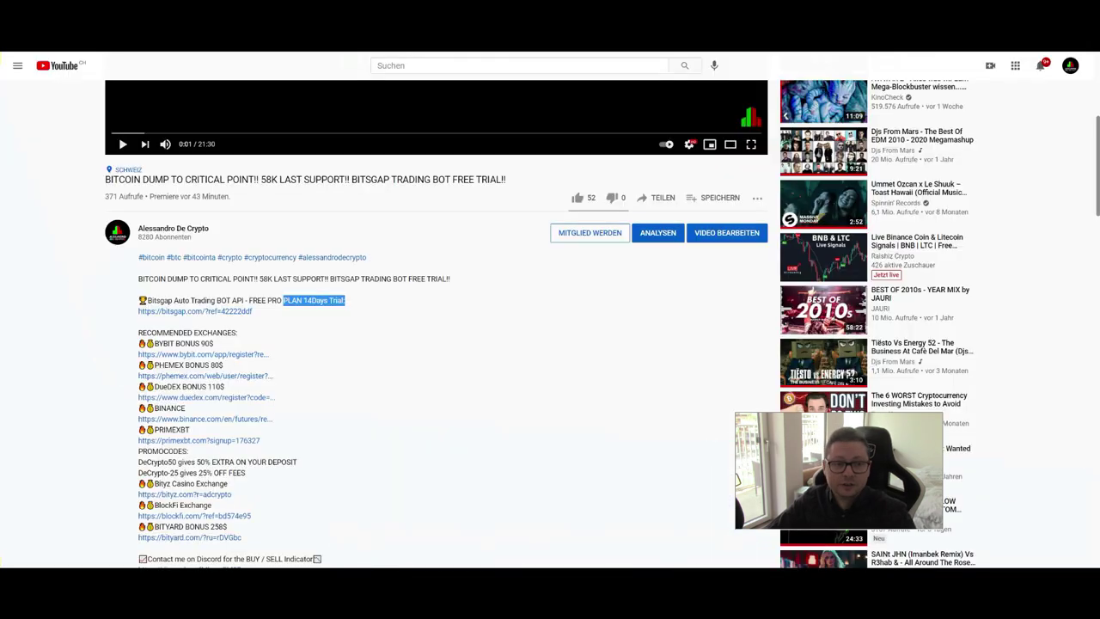
{"action": "scroll", "coordinate": [457, 319], "scroll_direction": "up", "scroll_amount": 1}
{"action": "scroll", "coordinate": [457, 319], "scroll_direction": "up", "scroll_amount": 4}
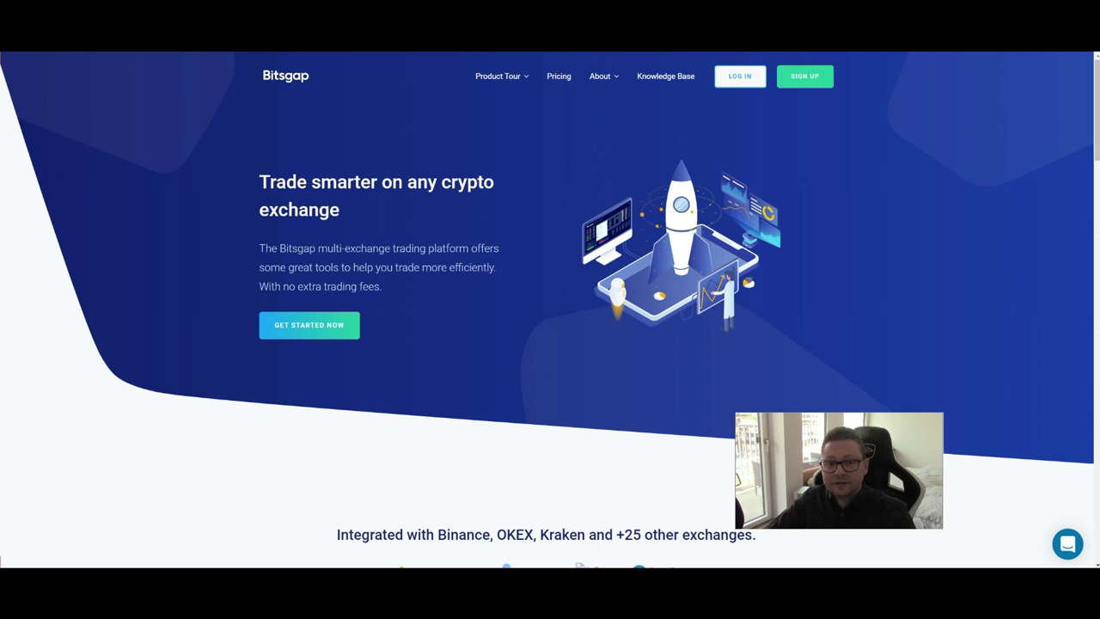
{"action": "left_click", "coordinate": [558, 75]}
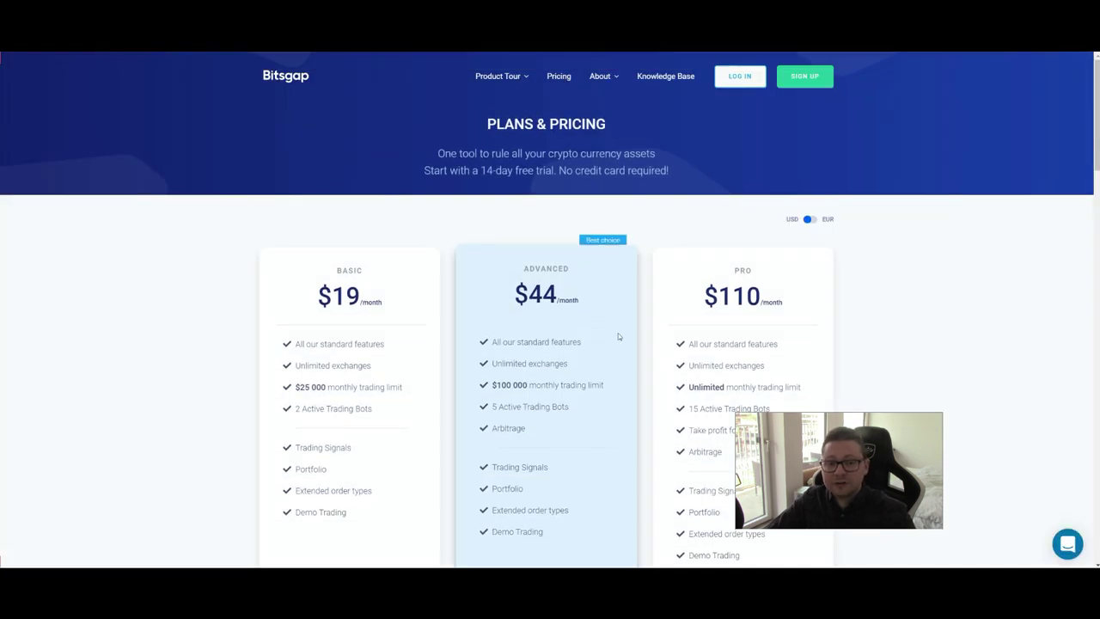
{"action": "scroll", "coordinate": [623, 327], "scroll_direction": "down", "scroll_amount": 1}
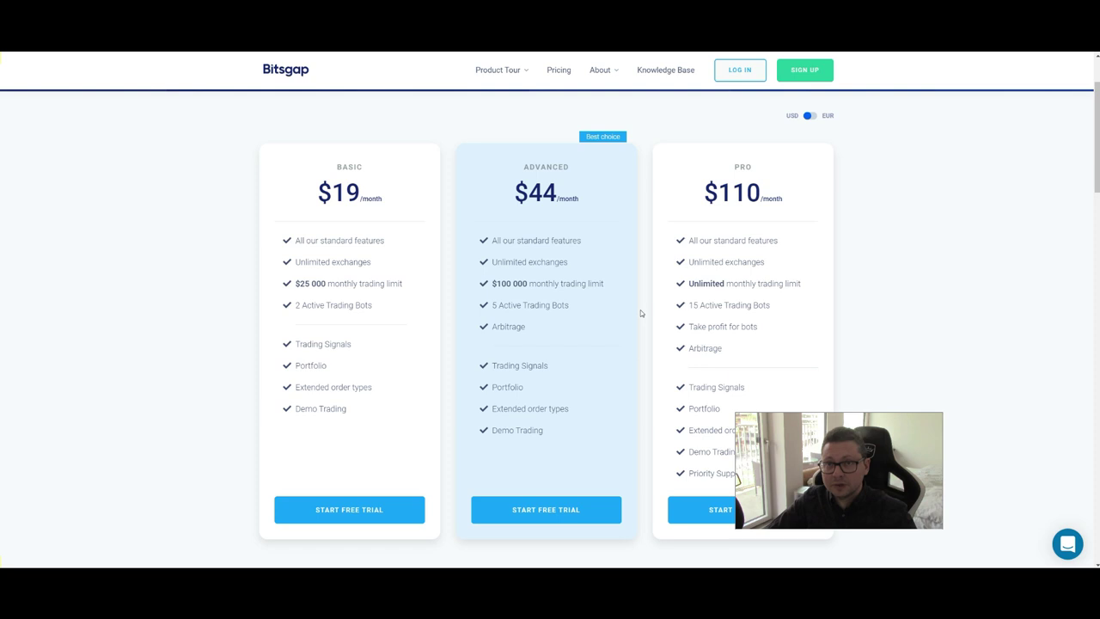